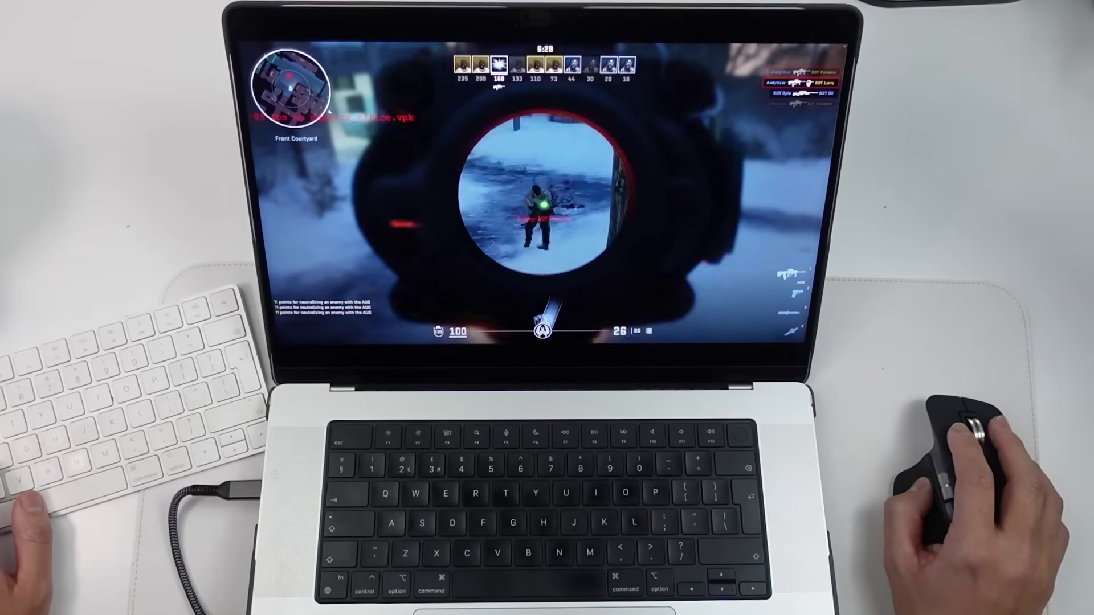
# - Shoot the enemy bots in the office map's front courtyard with the scoped AUG and reload it
pyautogui.click(544, 204)
pyautogui.rightClick(544, 204)
pyautogui.rightClick(546, 208)
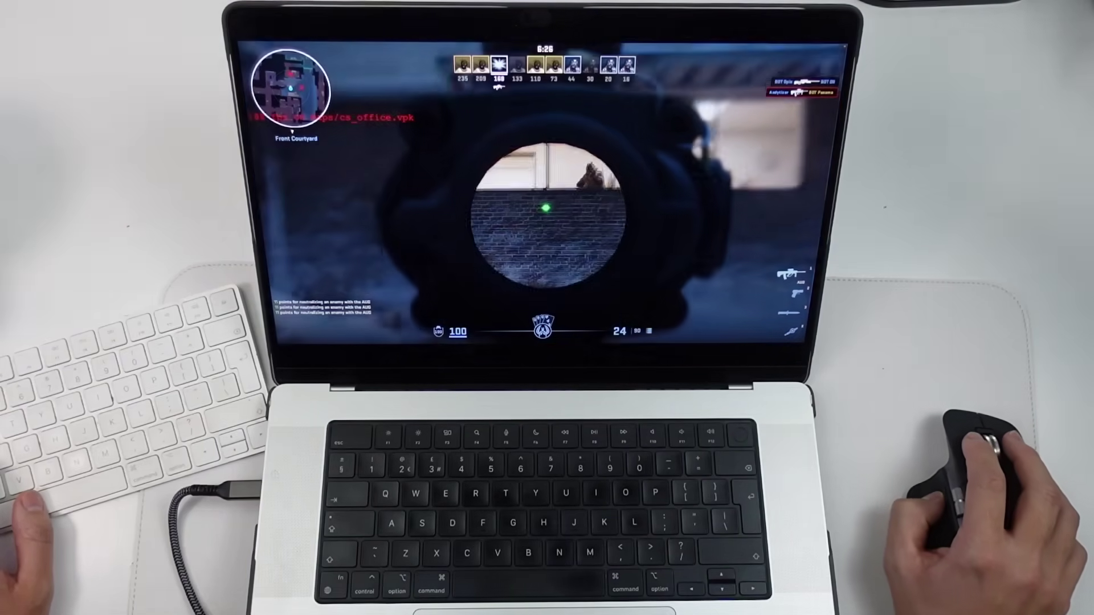
pyautogui.click(546, 208)
pyautogui.rightClick(544, 197)
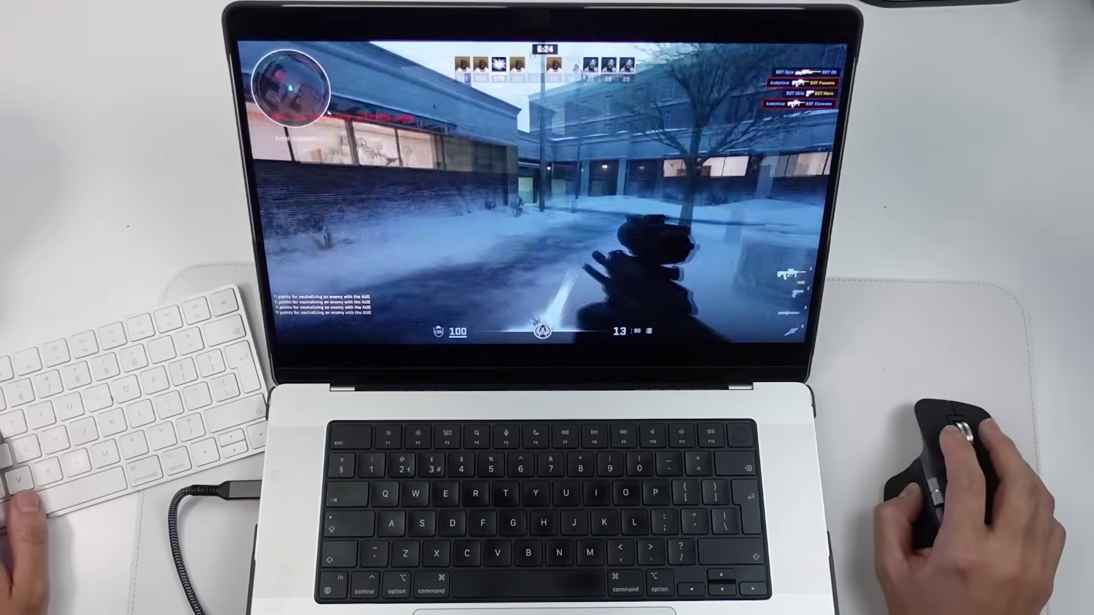
pyautogui.press('r')
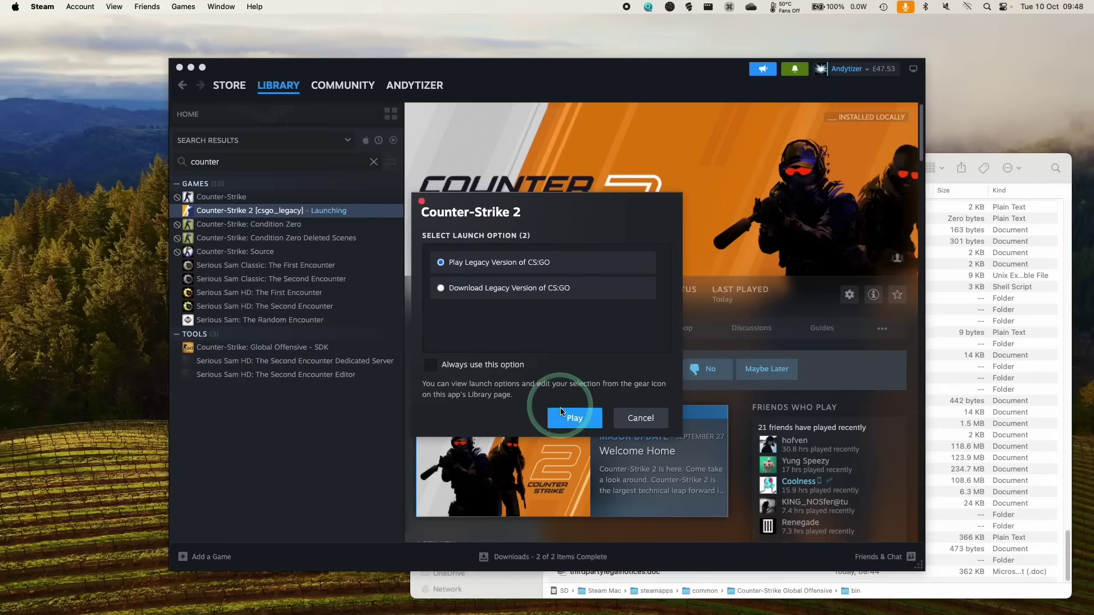
# - Launch Counter-Strike 2 in Steam with the Play Legacy Version of CS:GO option
pyautogui.click(563, 415)
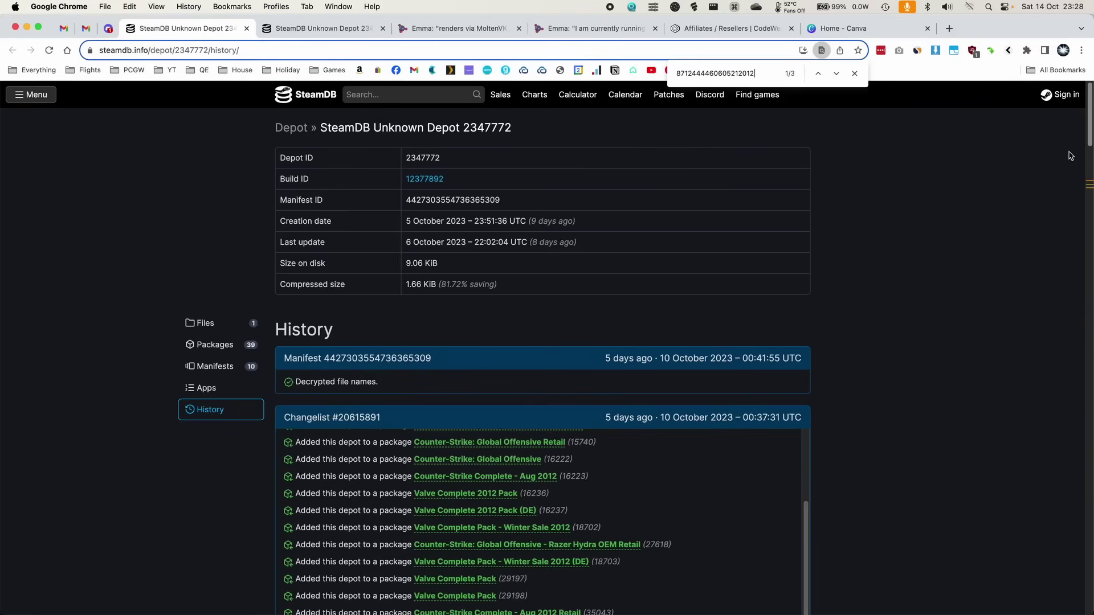
# - Read through the Mastodon thread about running Counter-Strike 2 natively on macOS, including its performance and depot replies
pyautogui.scroll(-10, 1071, 155)
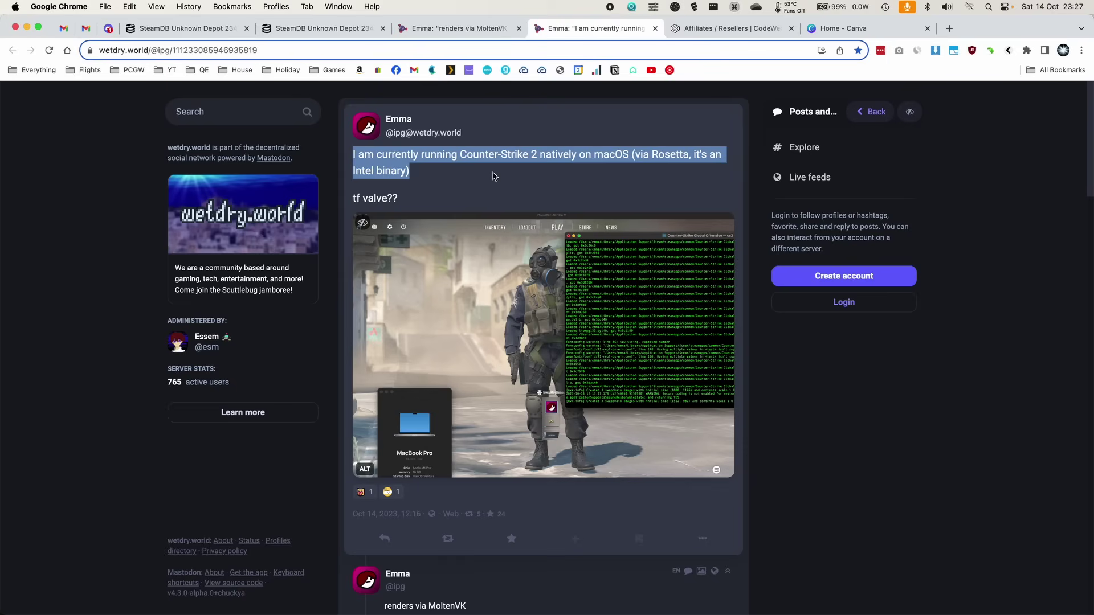
pyautogui.scroll(-20, 883, 422)
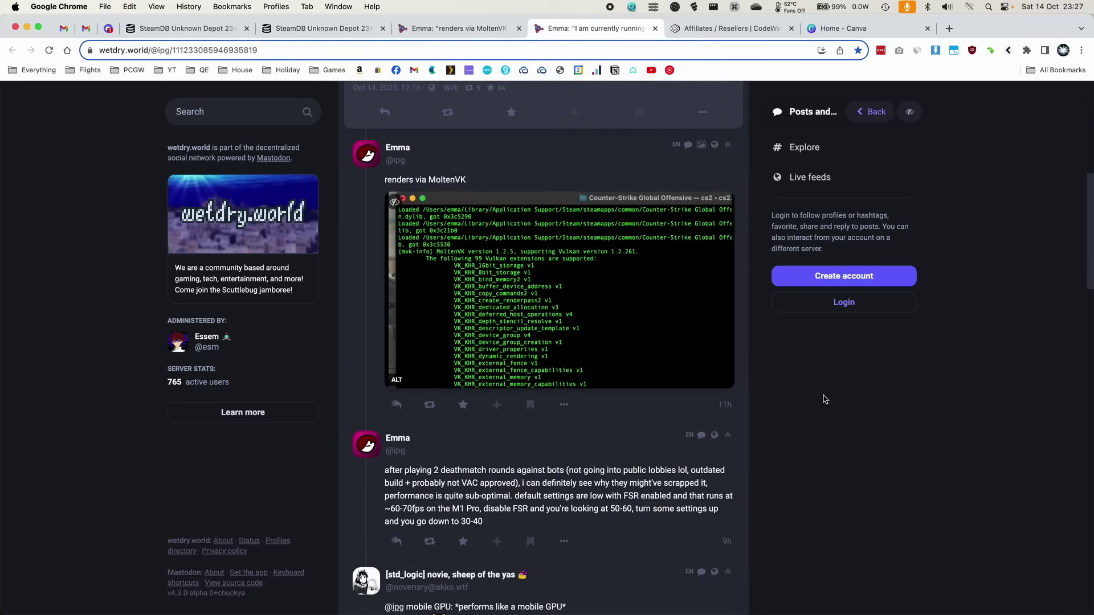
pyautogui.scroll(-6, 823, 397)
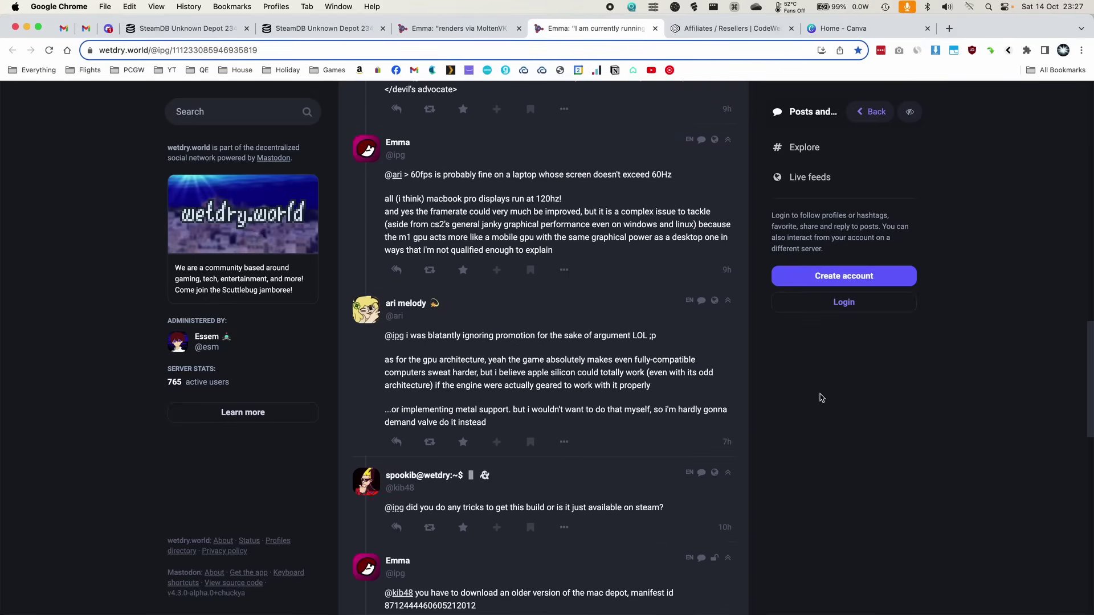
pyautogui.moveTo(477, 403); pyautogui.dragTo(414, 389)
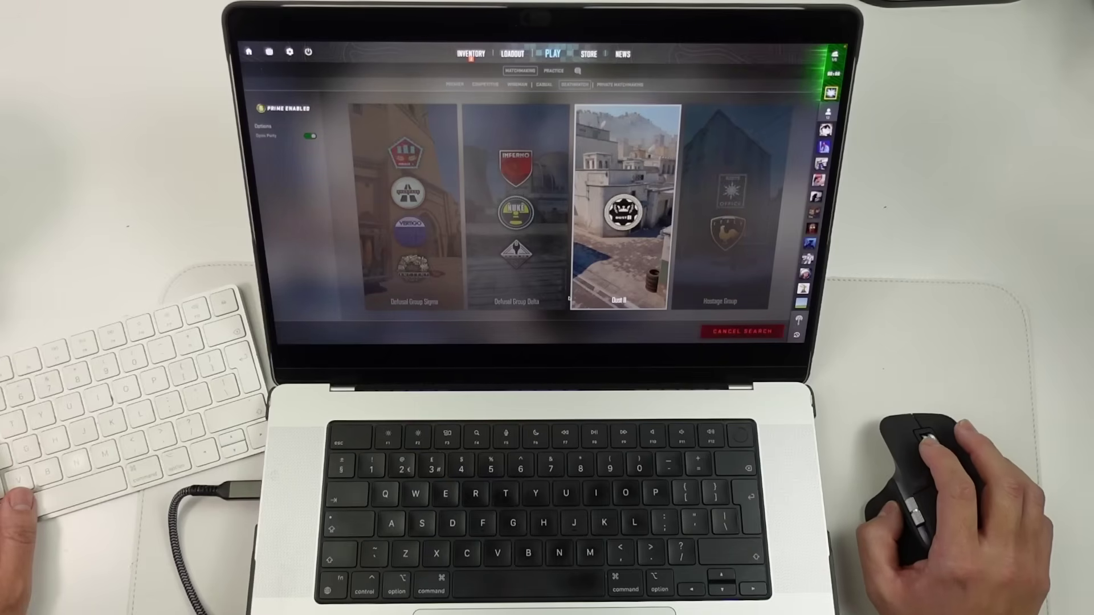
# - Dismiss the disconnection dialog and look through the inventory's Everything, Equipment, Graphic Art and Containers categories
pyautogui.click(477, 56)
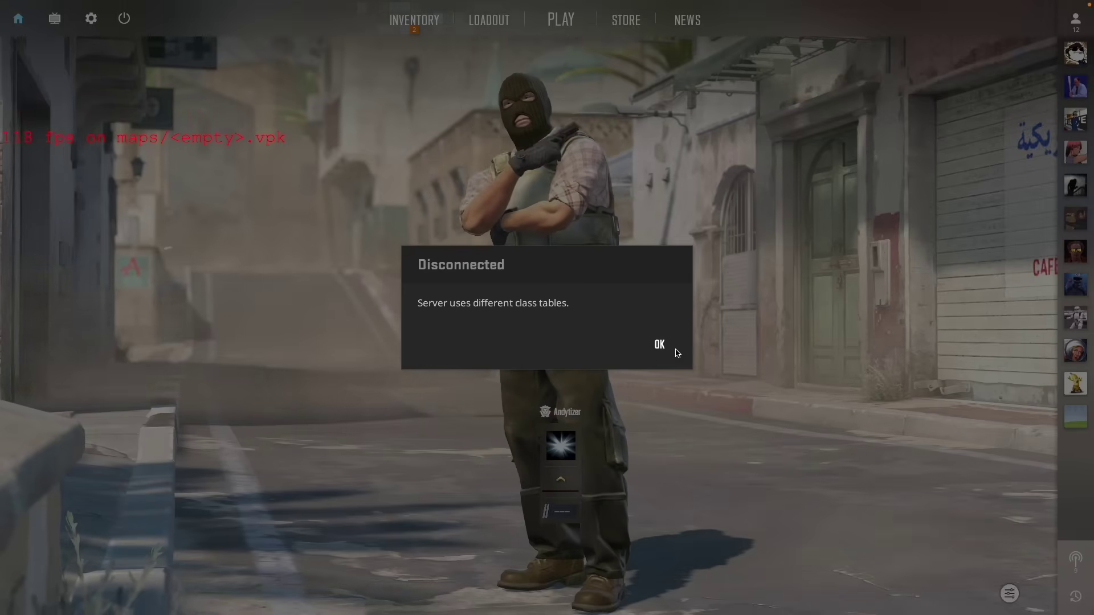
pyautogui.click(658, 347)
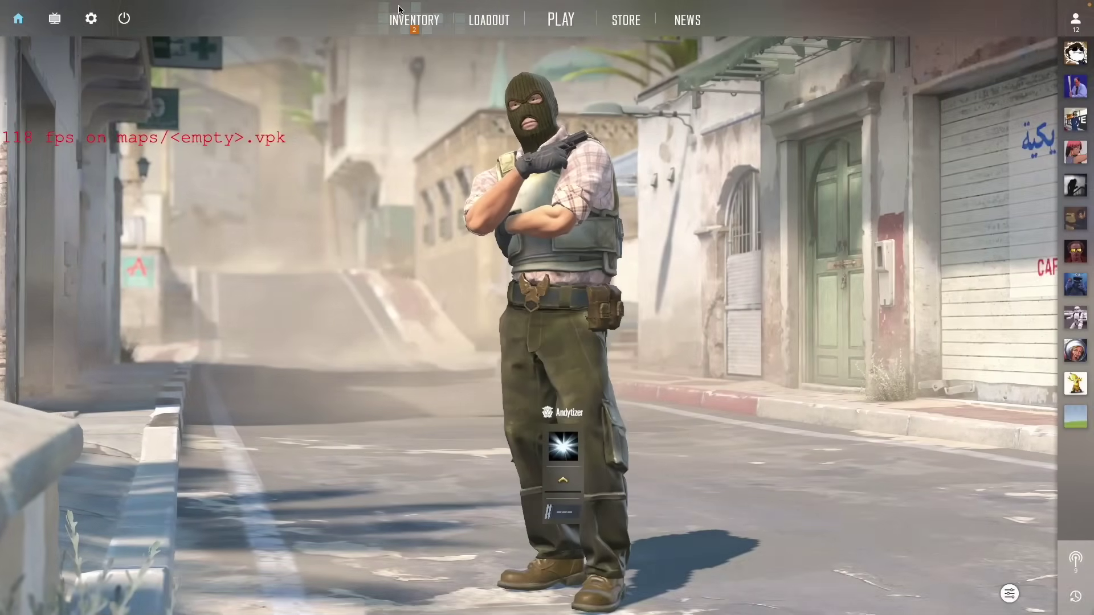
pyautogui.click(407, 18)
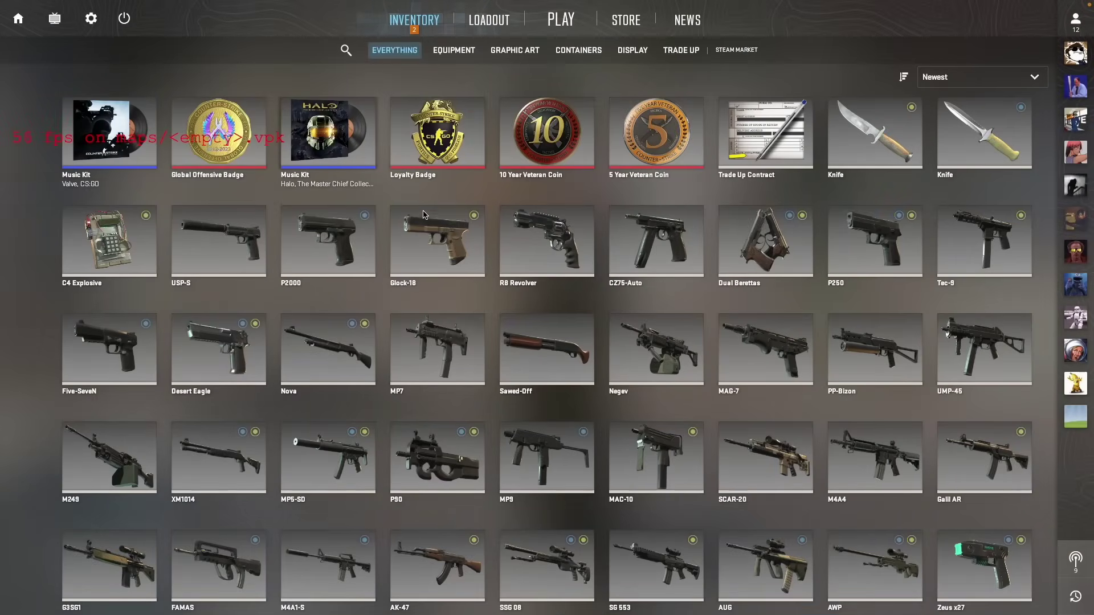
pyautogui.scroll(-3, 427, 250)
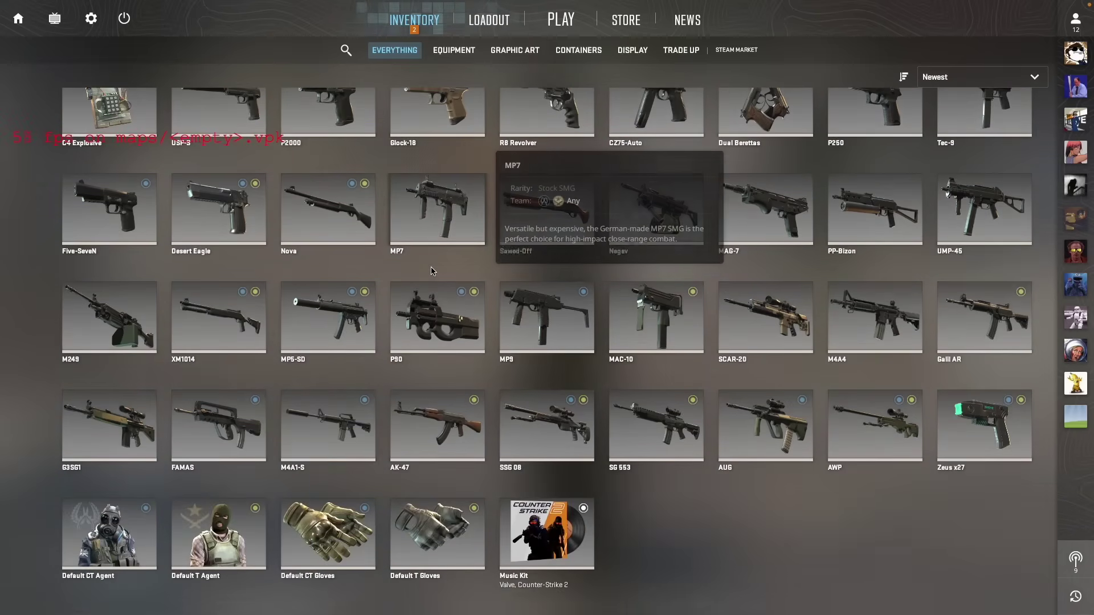
pyautogui.click(454, 50)
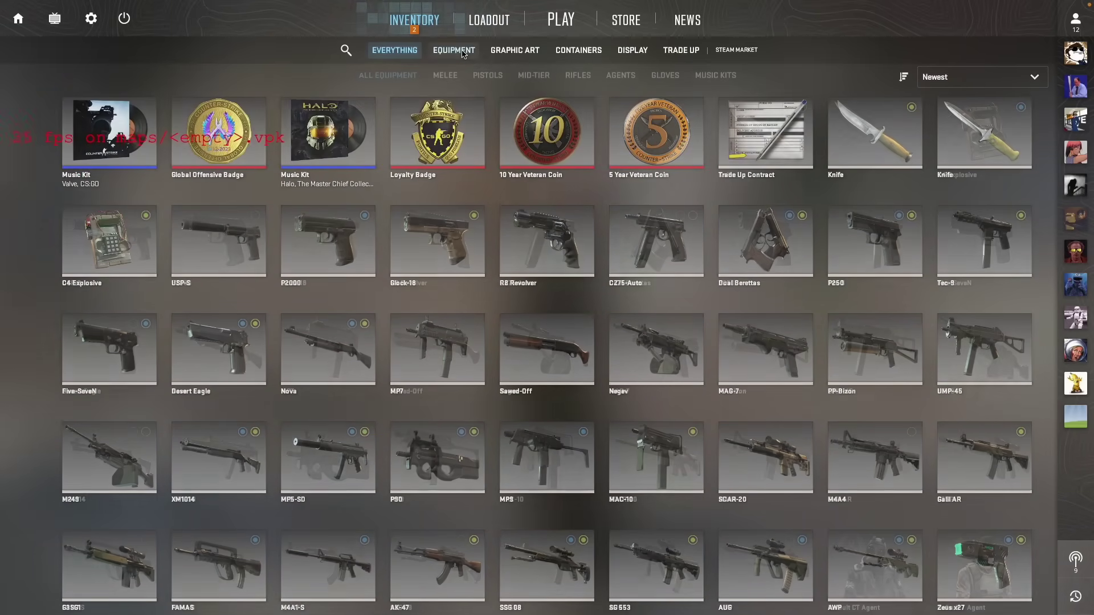
pyautogui.moveTo(450, 153)
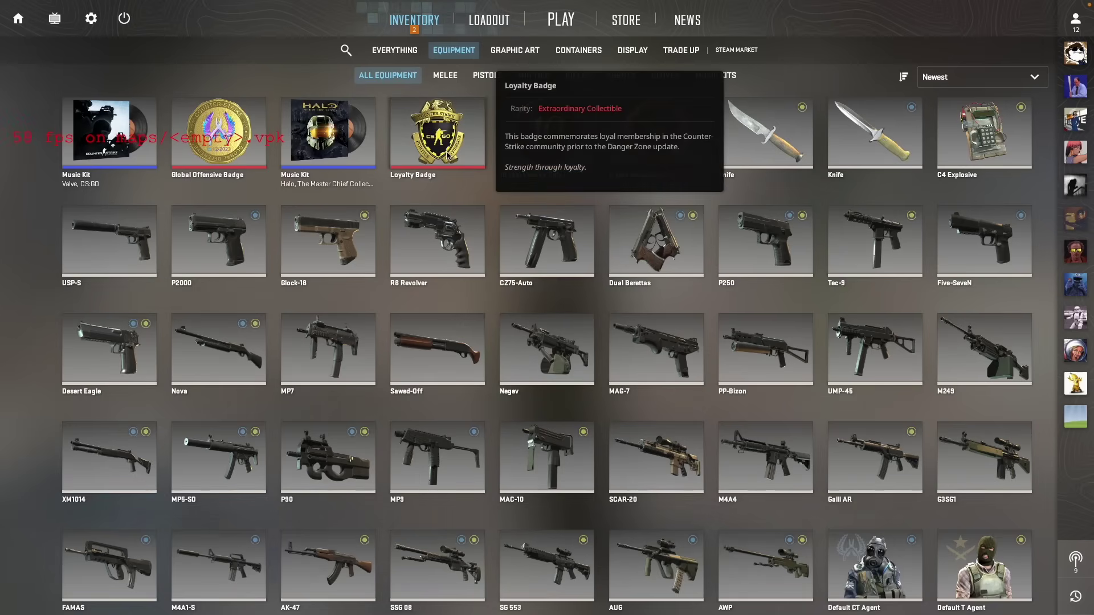
pyautogui.click(514, 50)
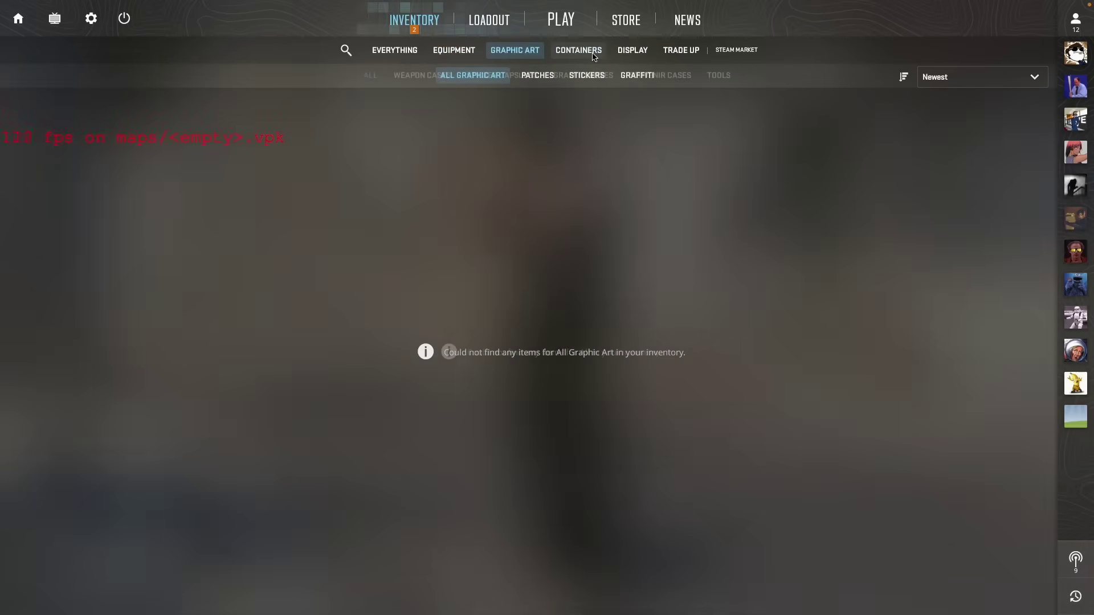
pyautogui.click(579, 50)
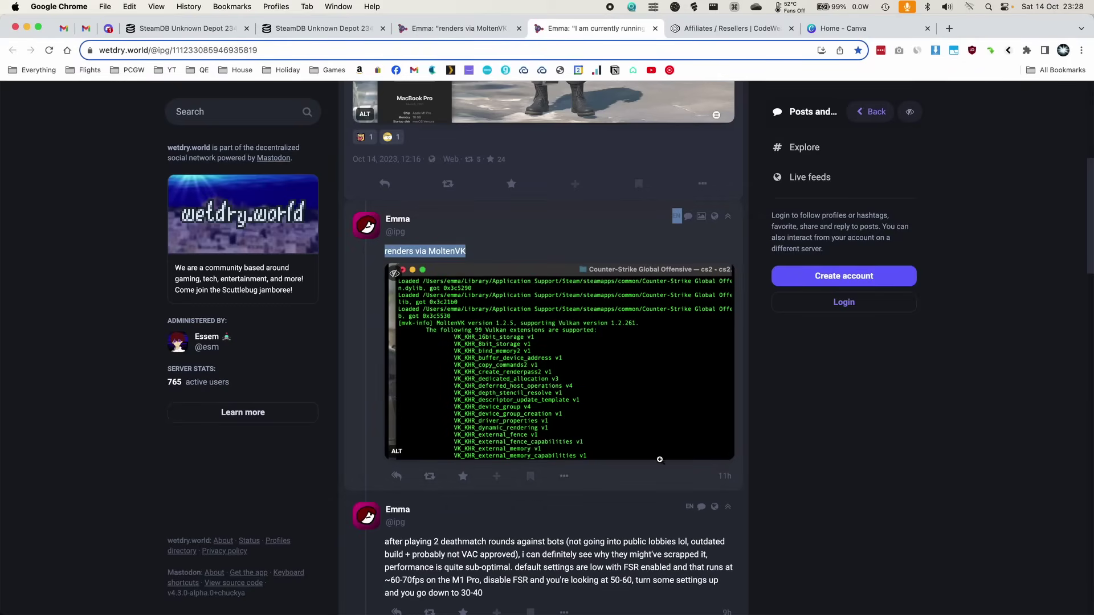
# - Enlarge the terminal screenshot in the Mastodon post about rendering via MoltenVK
pyautogui.click(688, 437)
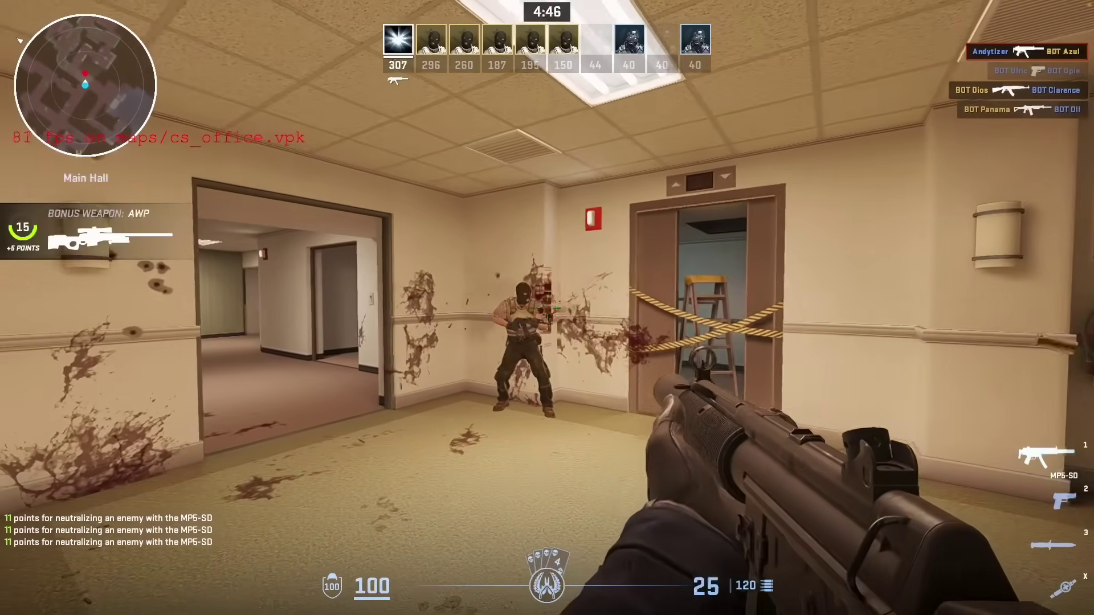
# - Advance through the office map's Back Way, reloading the MP5-SD and switching to the pistol and back
pyautogui.press('w')
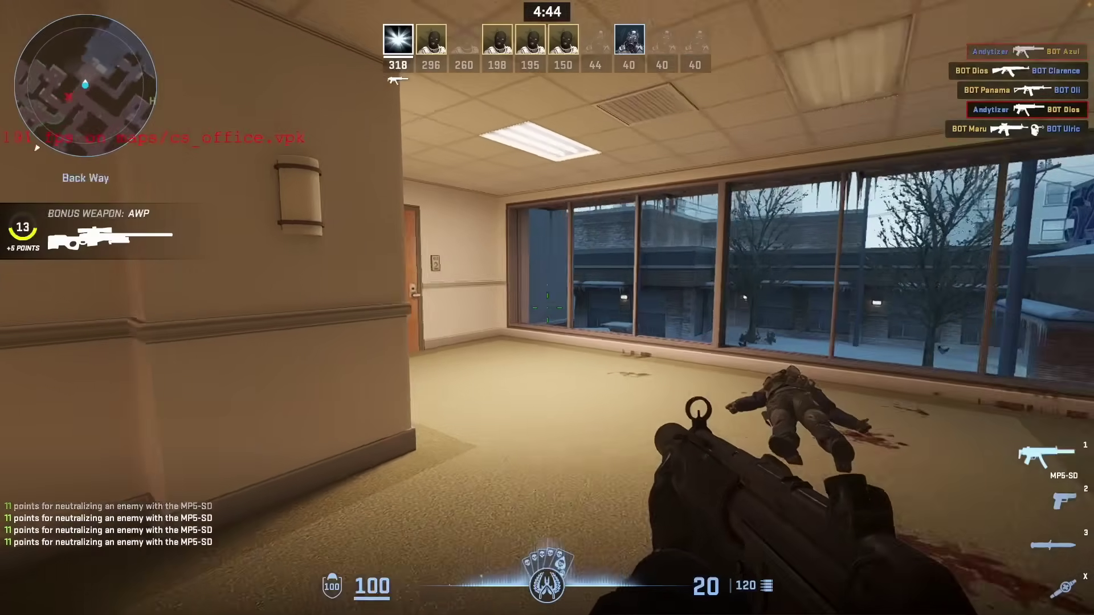
pyautogui.press('r')
pyautogui.press('2')
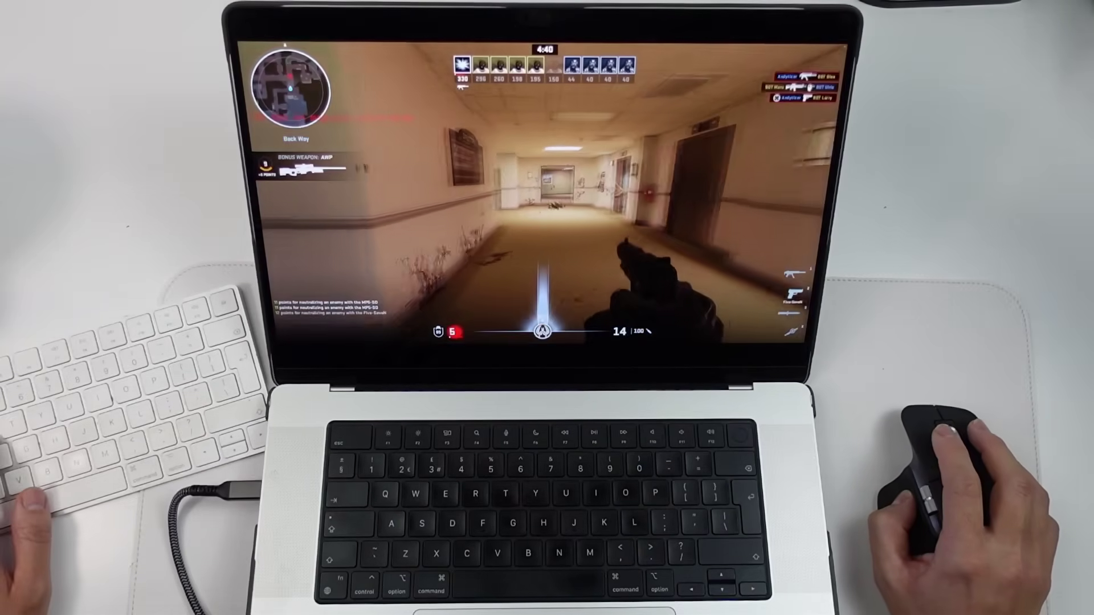
pyautogui.press('w')
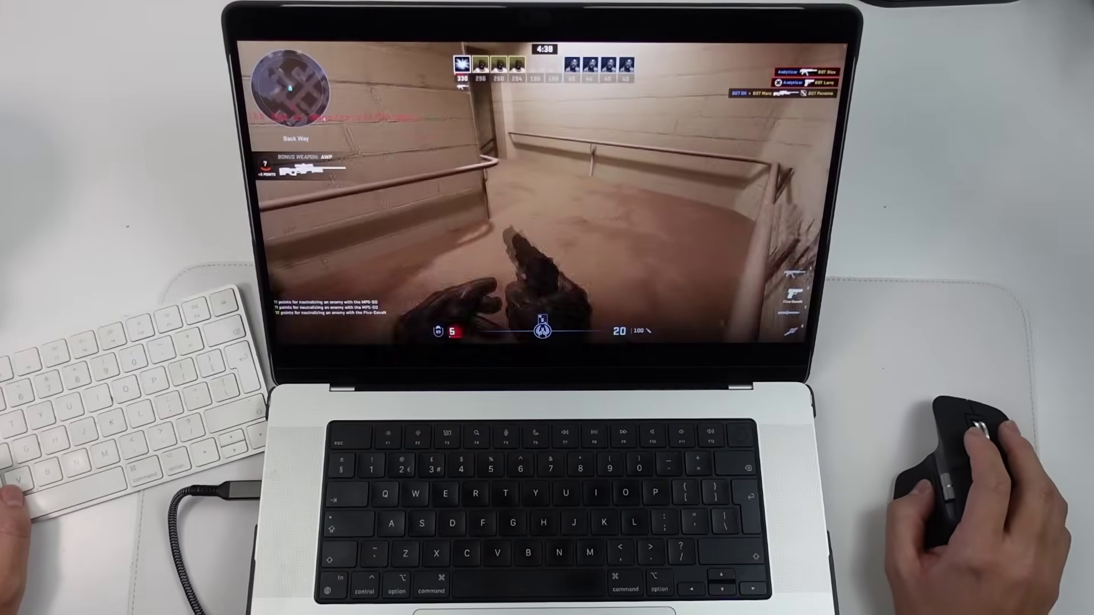
pyautogui.press('1')
pyautogui.press('w')
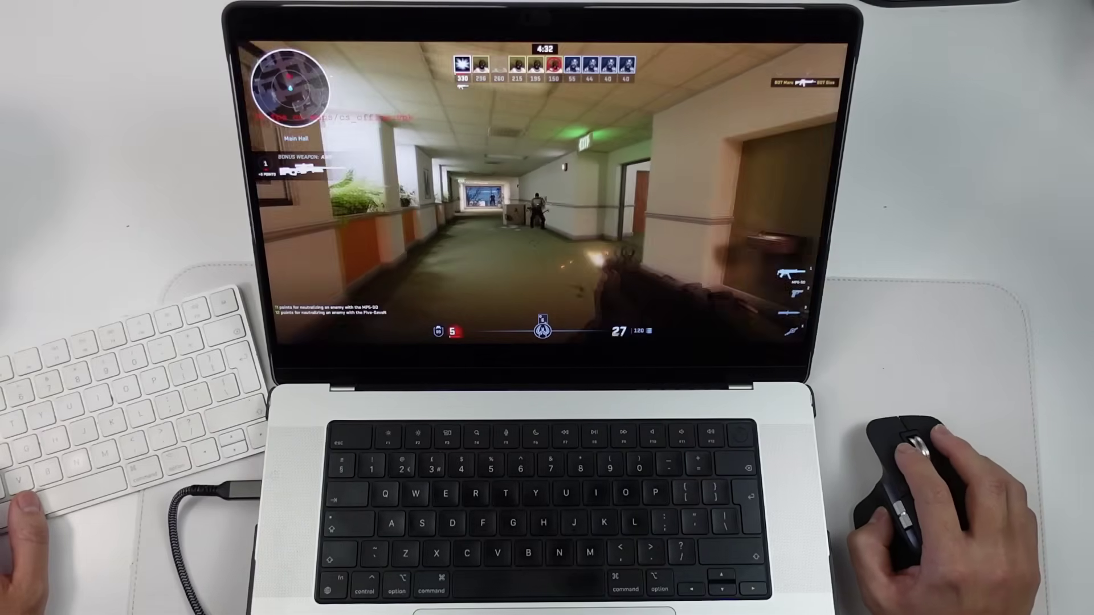
# - Shoot the enemies in the Main Hall with the MP5-SD, finishing the close one with the Five-SeveN
pyautogui.click(625, 246)
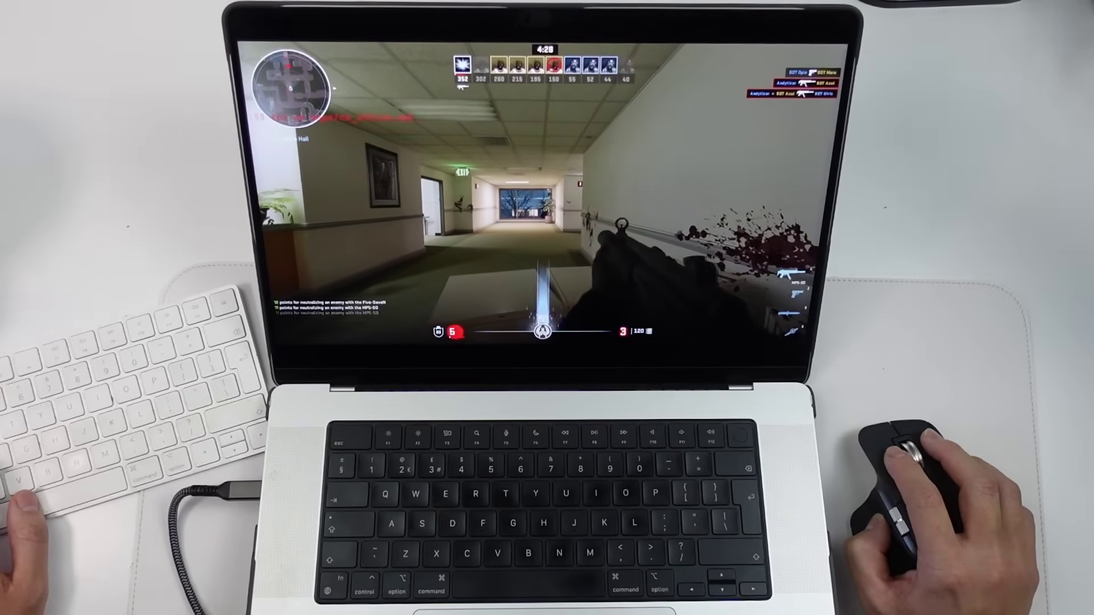
pyautogui.press('w')
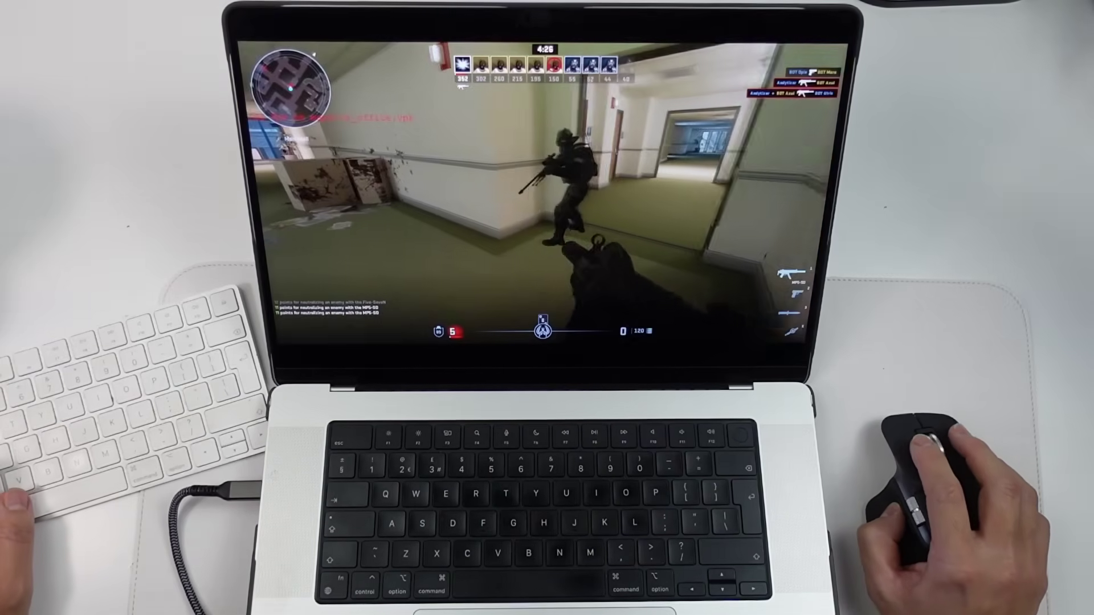
pyautogui.press('2')
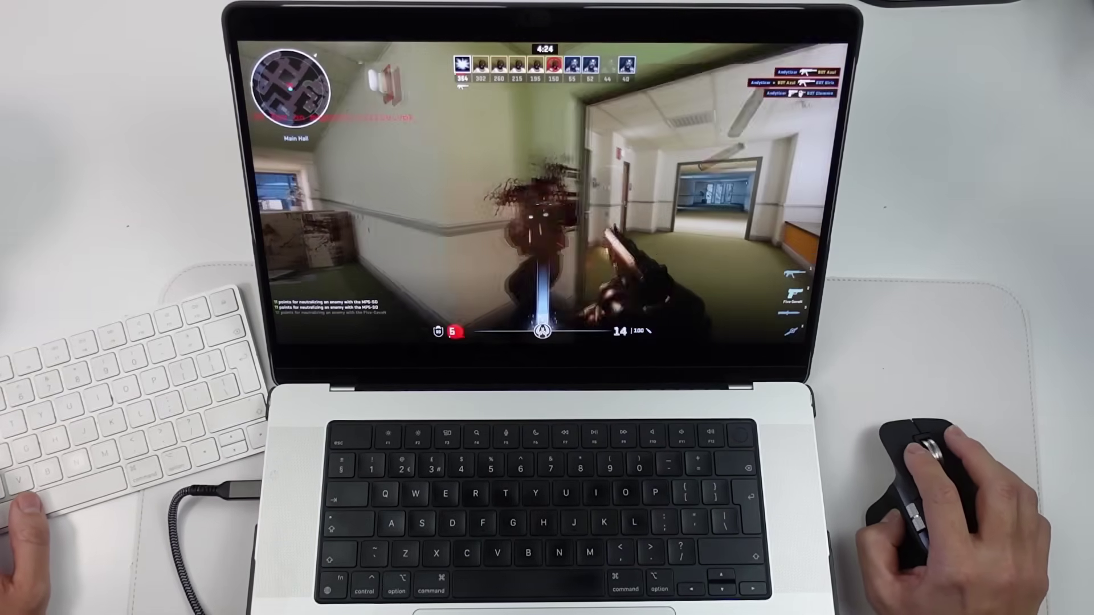
pyautogui.click(543, 194)
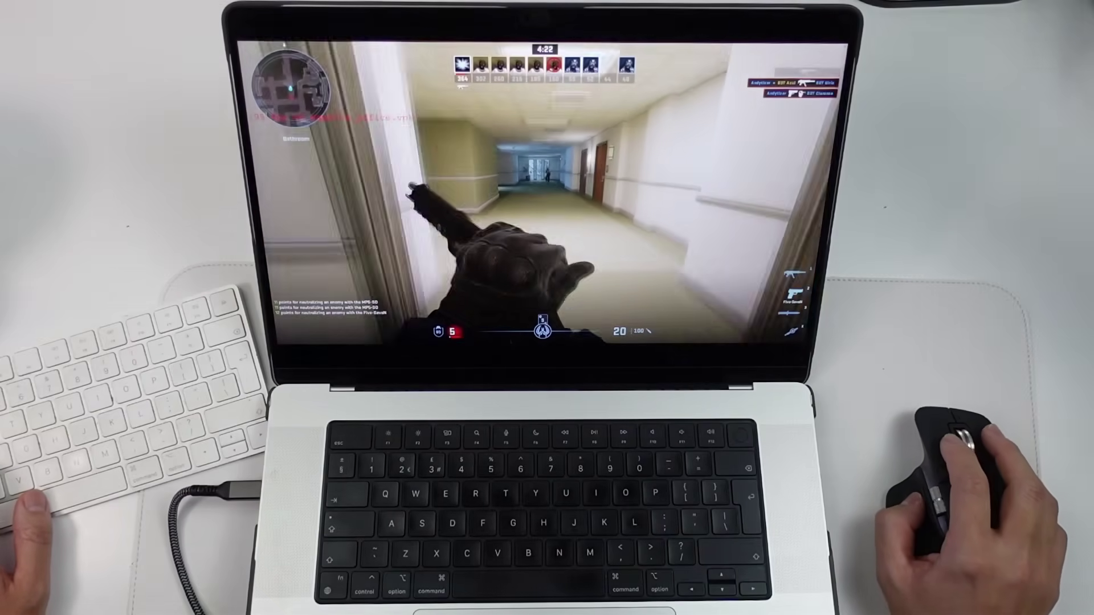
# - Move down the corridor toward the Side Hall, strafing and firing the pistol at the enemies ahead
pyautogui.press('w')
pyautogui.click(542, 194)
pyautogui.click(543, 194)
pyautogui.press('a')
pyautogui.press('d')
pyautogui.click(542, 194)
pyautogui.click(542, 194)
pyautogui.click(542, 194)
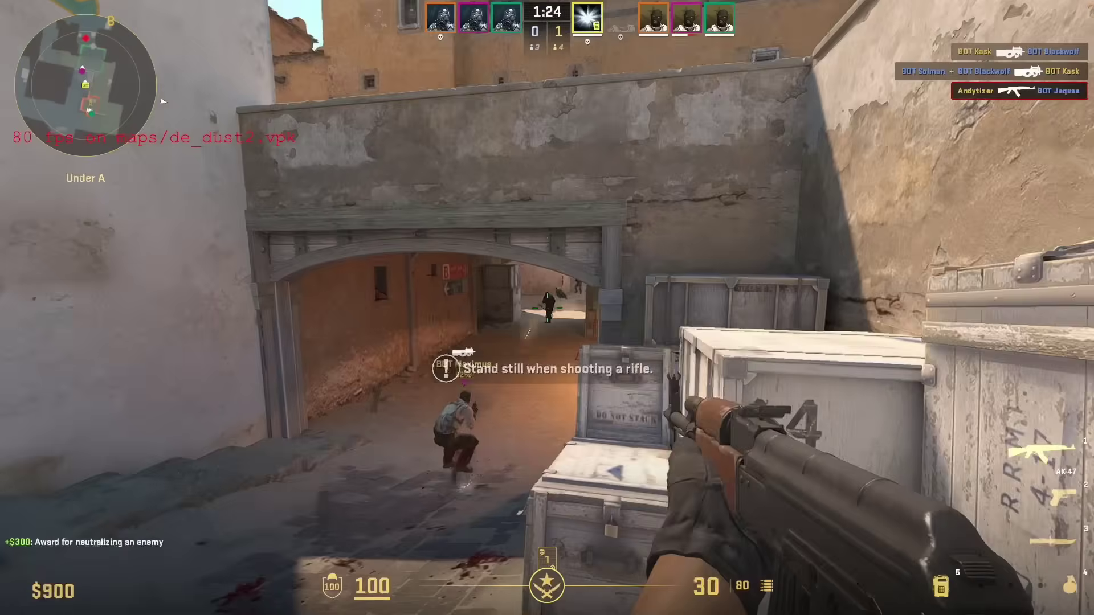
# - Fire the AK-47 at the enemies beyond the Under A archway on Dust II and move forward
pyautogui.click(547, 308)
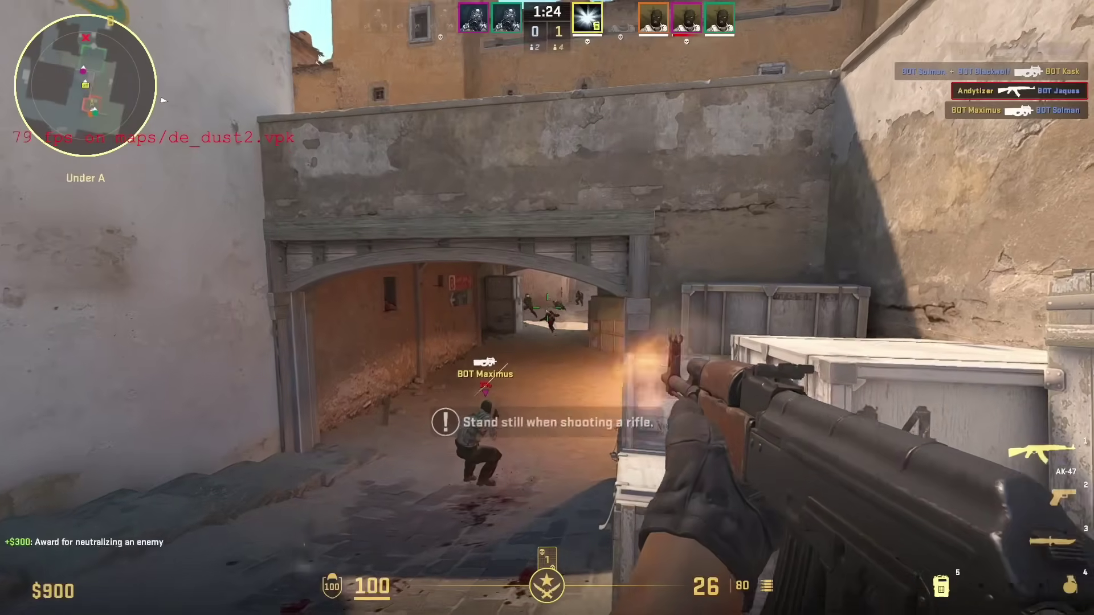
pyautogui.click(547, 308)
pyautogui.click(547, 308)
pyautogui.click(547, 307)
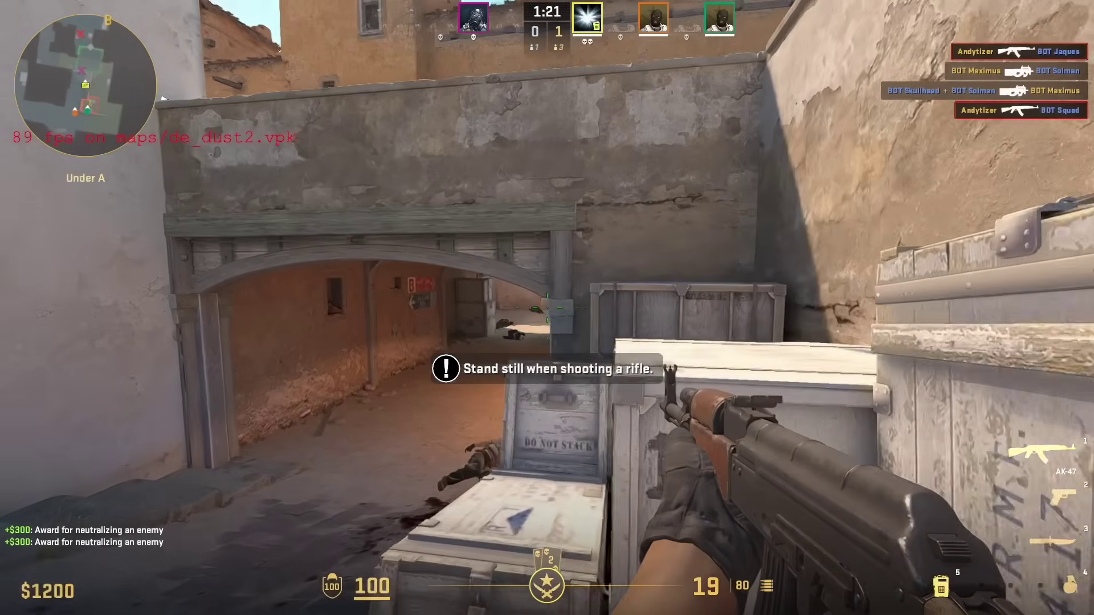
pyautogui.click(547, 308)
pyautogui.click(547, 307)
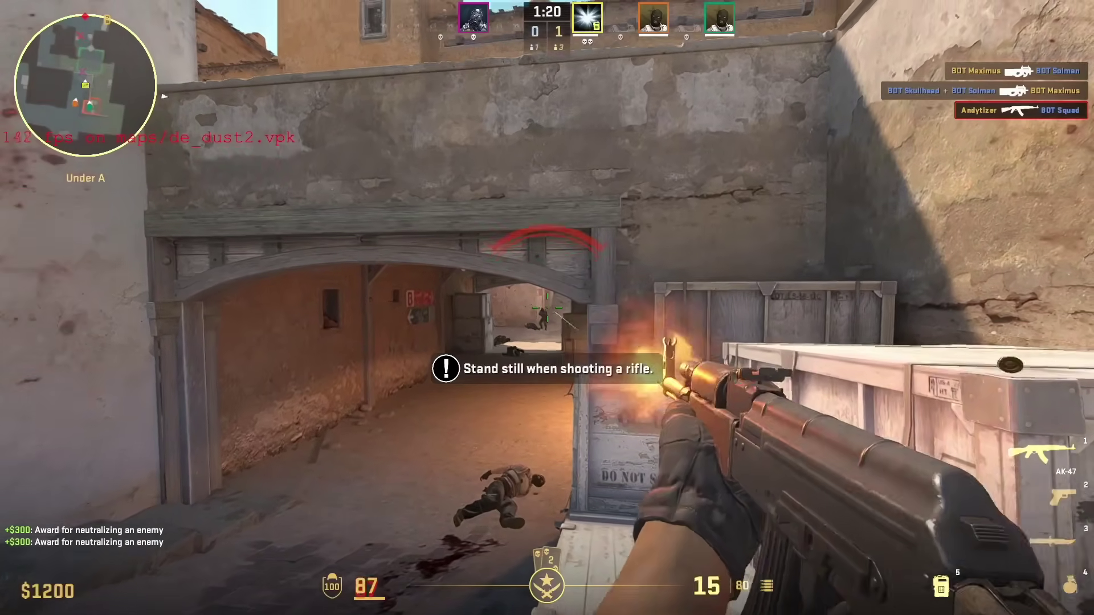
pyautogui.click(547, 308)
pyautogui.click(547, 308)
pyautogui.press('w')
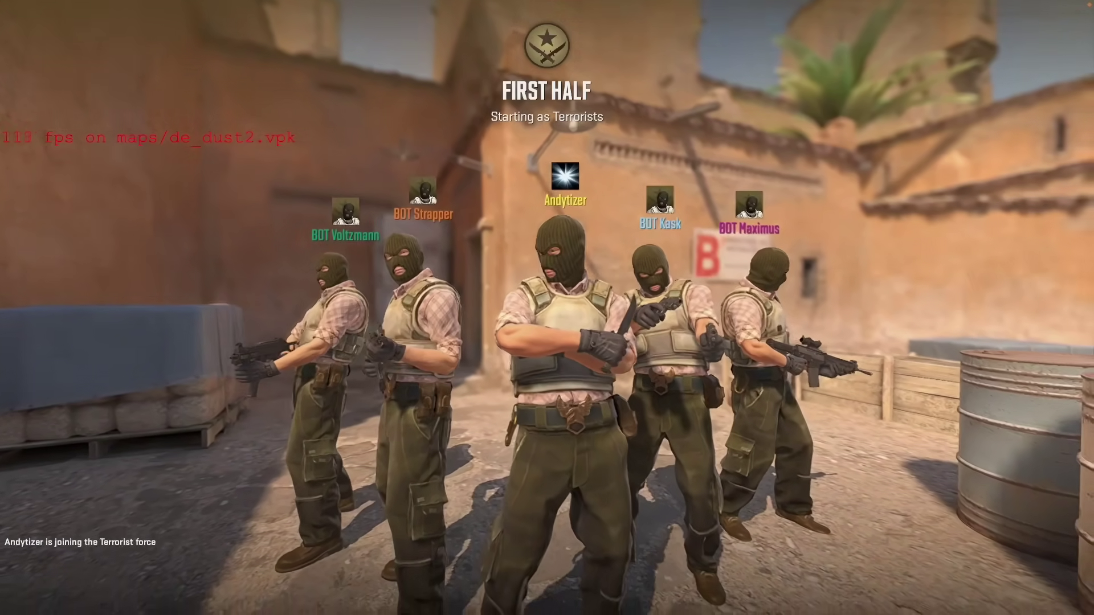
# - Buy the Kevlar Vest at the round start on Dust II and equip the Glock-18
pyautogui.press('b')
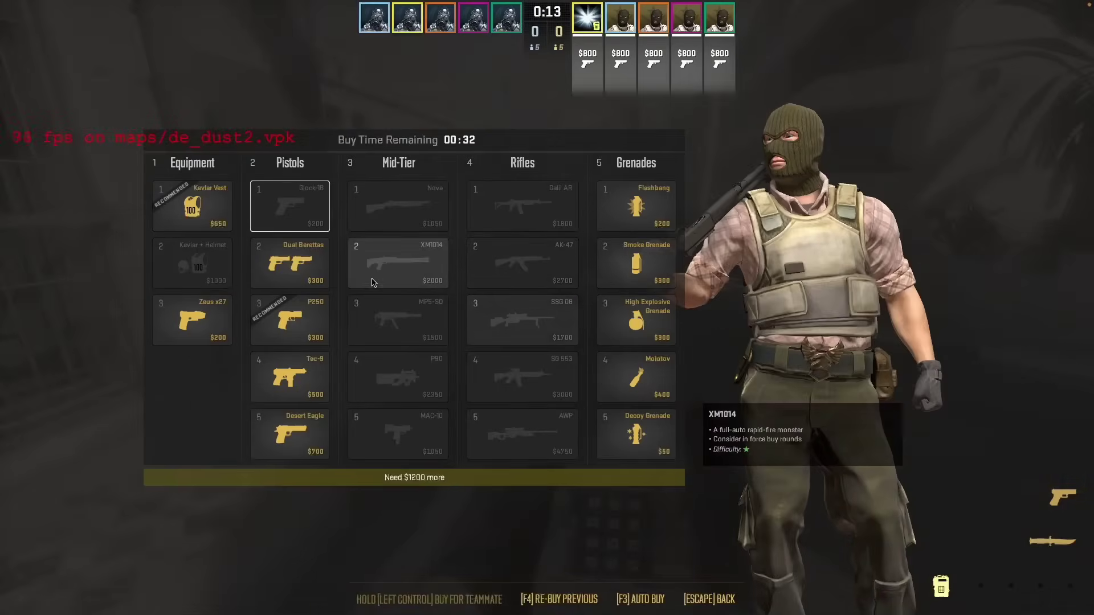
pyautogui.press('b')
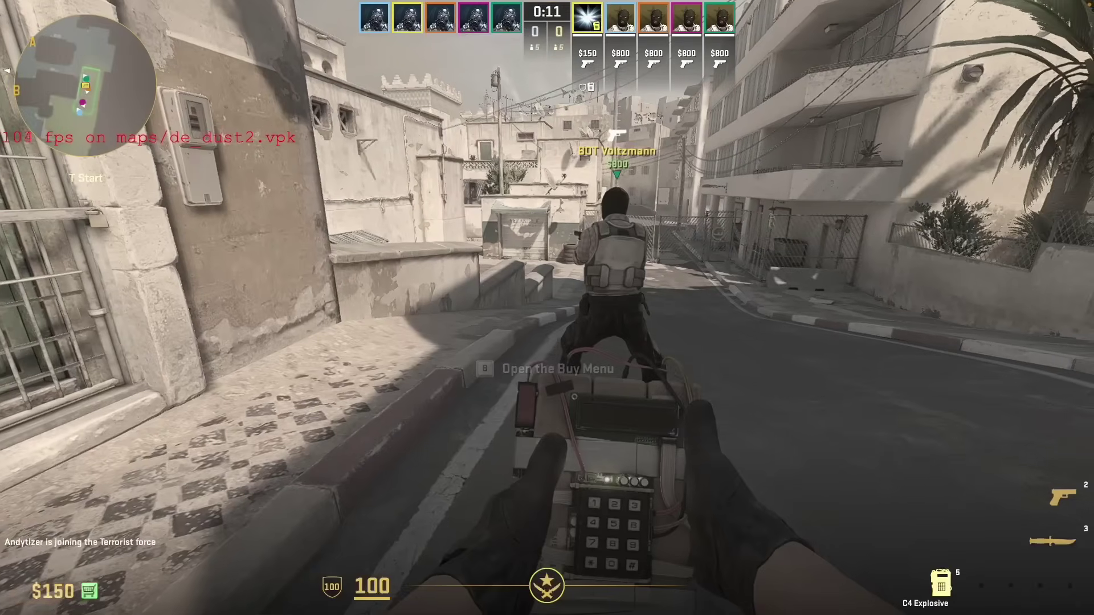
pyautogui.press('2')
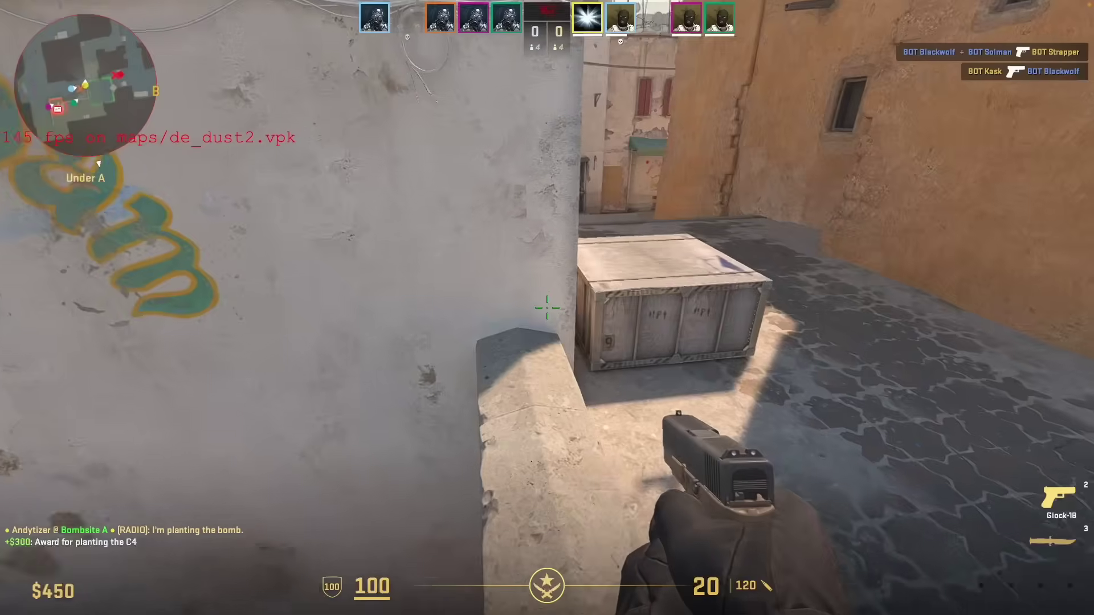
# - Advance with the Glock-18 from Under A through Extended A to the Short Stairs
pyautogui.press('w')
pyautogui.press('w')
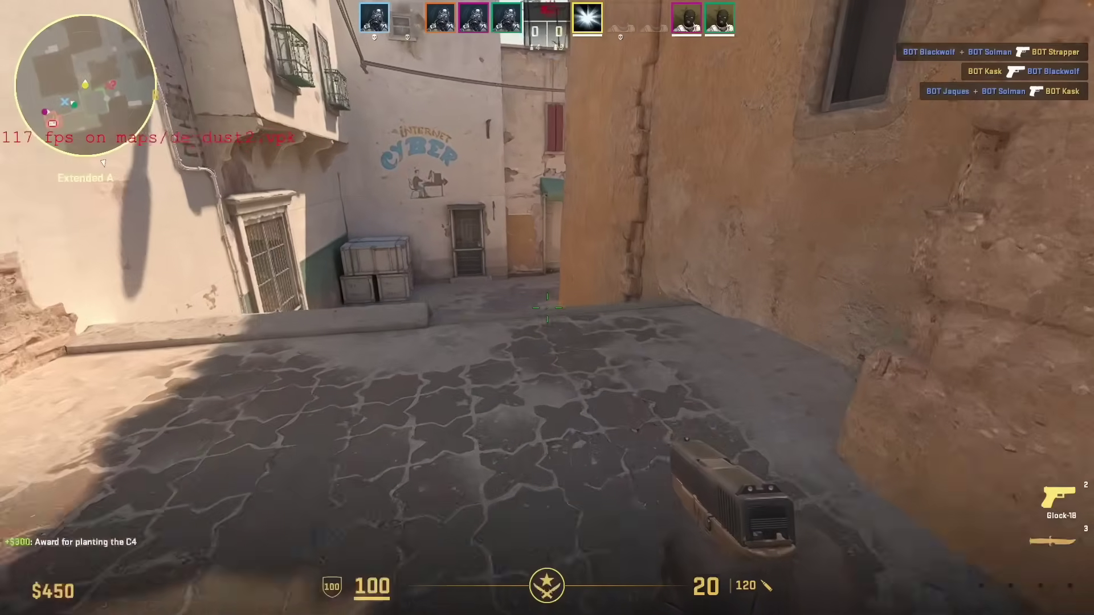
# - Move from the Short Stairs over the Catwalk down to Mid Doors and fire the Glock-18 through the doors
pyautogui.press('w')
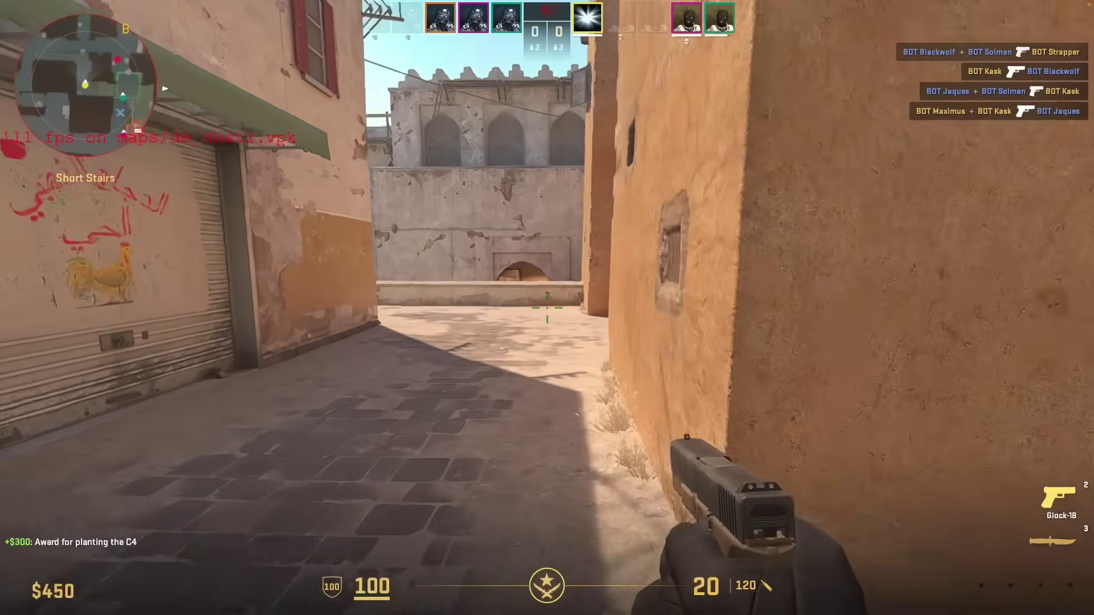
pyautogui.press('w')
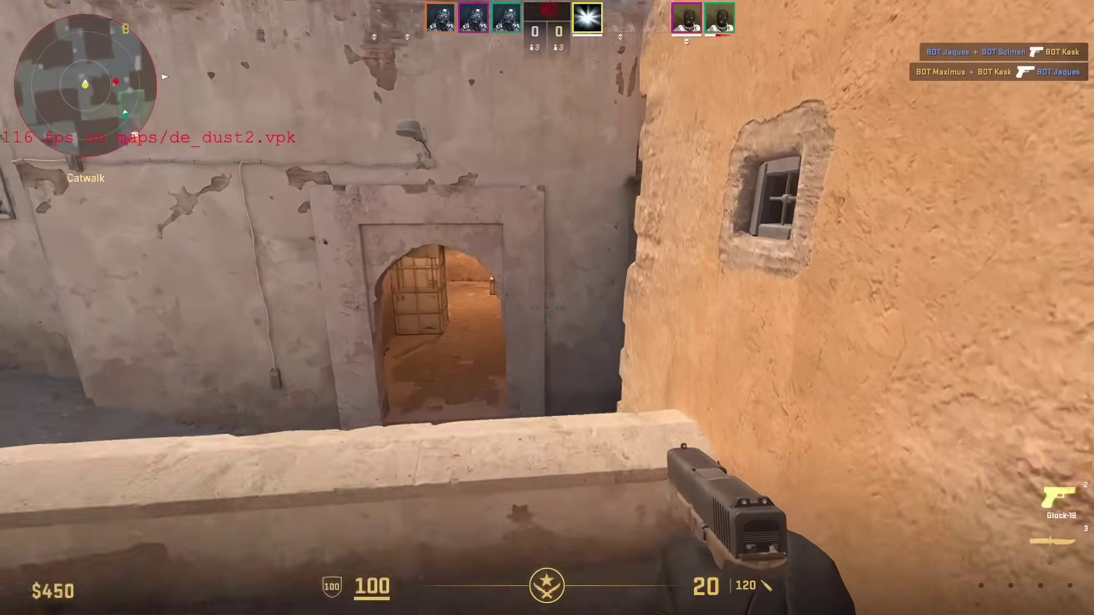
pyautogui.press('w')
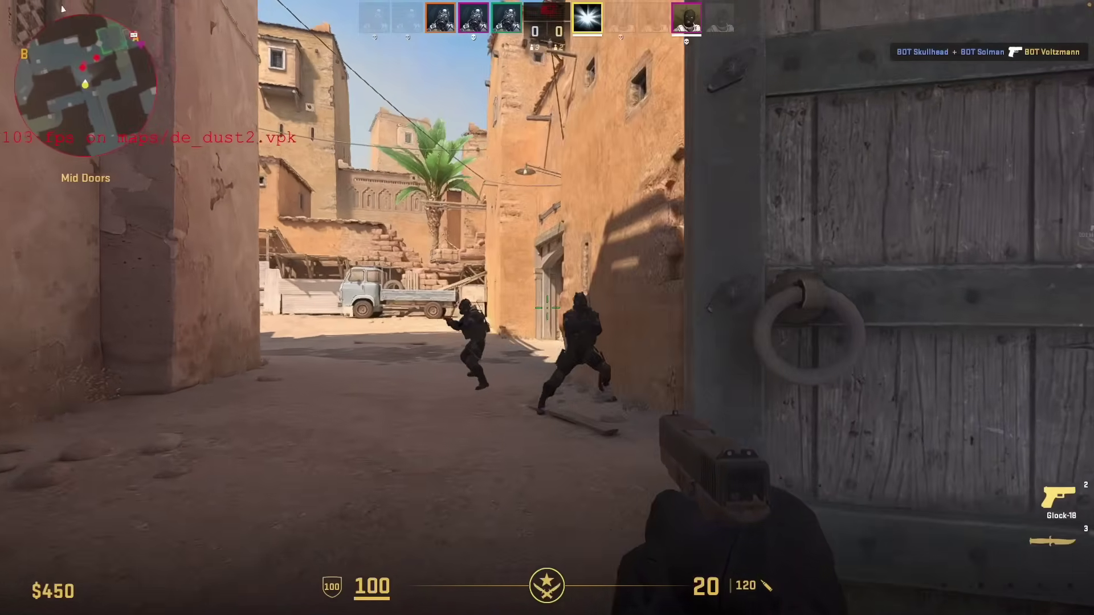
pyautogui.click(547, 308)
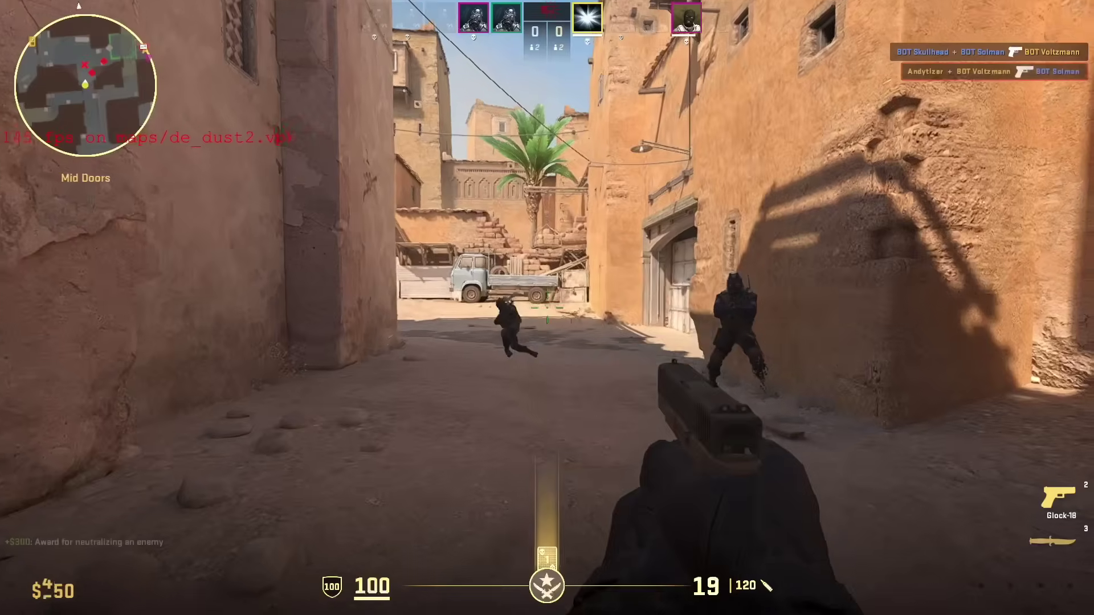
# - Shoot the two enemies beyond Mid Doors with the Glock-18 and reload
pyautogui.click(547, 308)
pyautogui.click(547, 308)
pyautogui.click(547, 308)
pyautogui.click(547, 308)
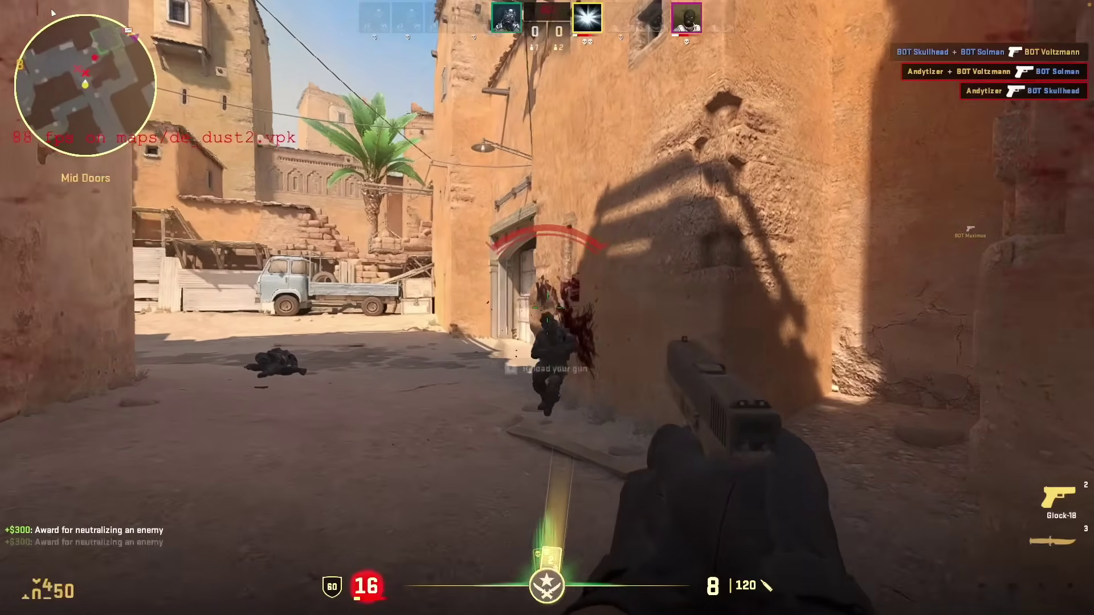
pyautogui.click(547, 308)
pyautogui.press('r')
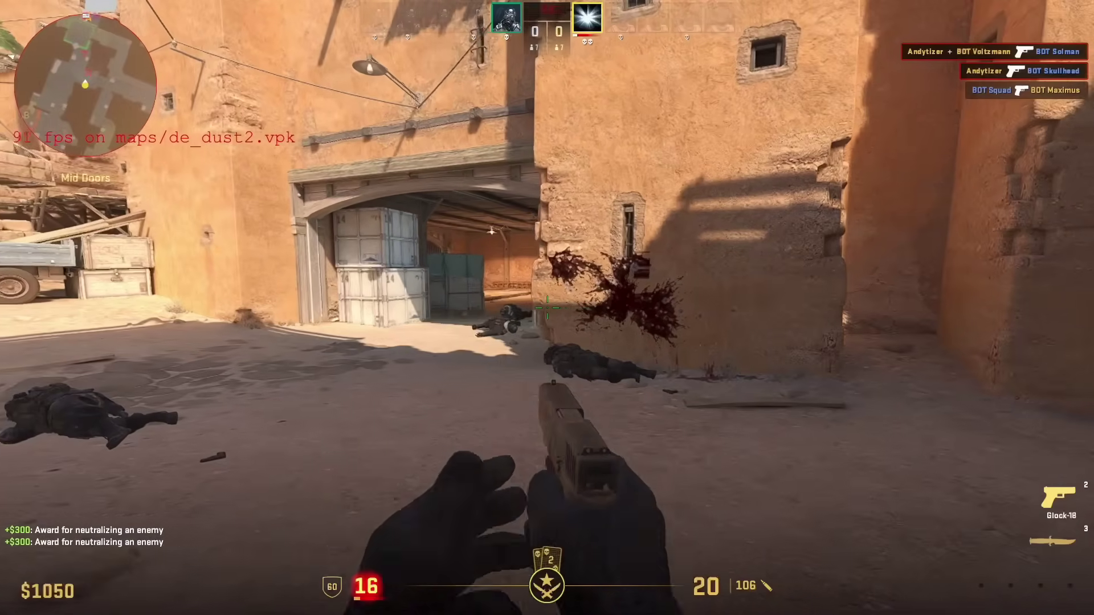
# - Strafe at Mid Doors and shoot the enemy beneath the garage archway with the Glock-18
pyautogui.press('a')
pyautogui.click(547, 308)
pyautogui.click(547, 307)
pyautogui.click(547, 307)
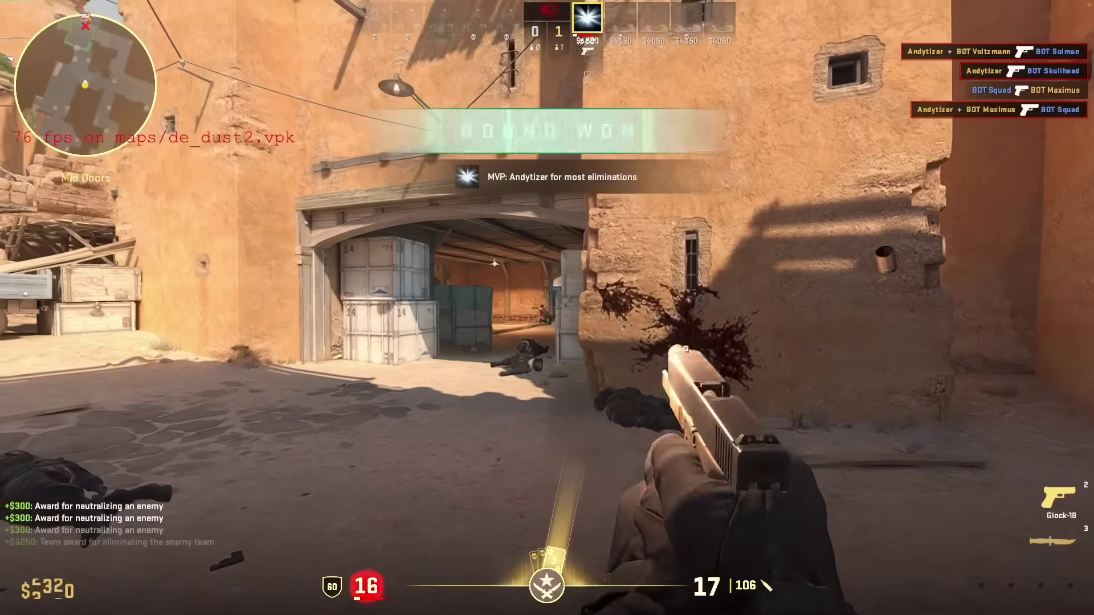
pyautogui.click(547, 308)
# - Reload the Glock-18 and advance through the garage archway past the crates into CT Start
pyautogui.press('w')
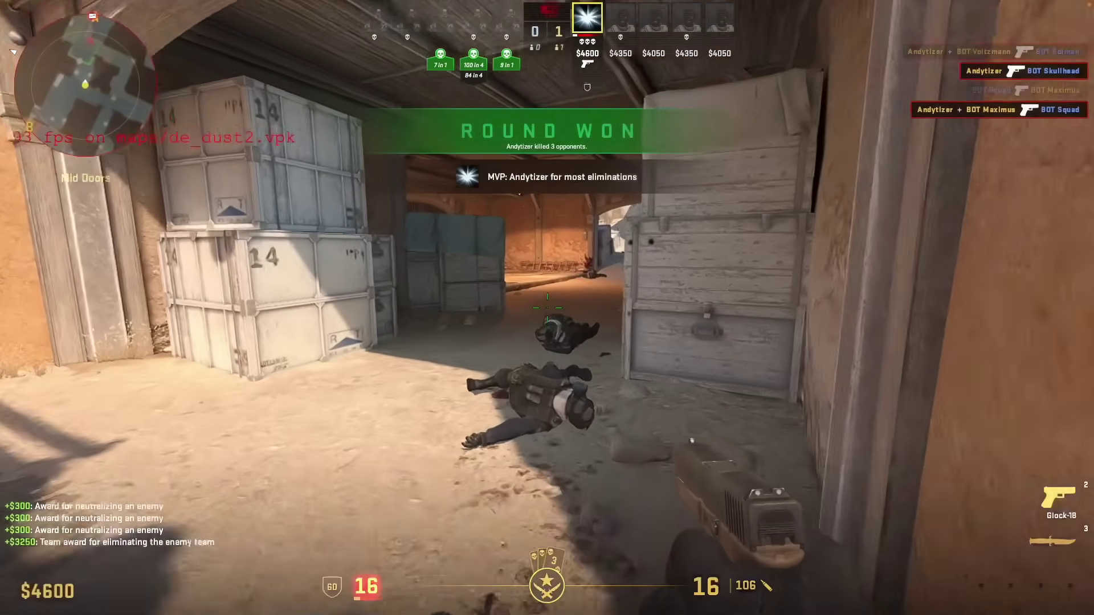
pyautogui.press('r')
pyautogui.press('w')
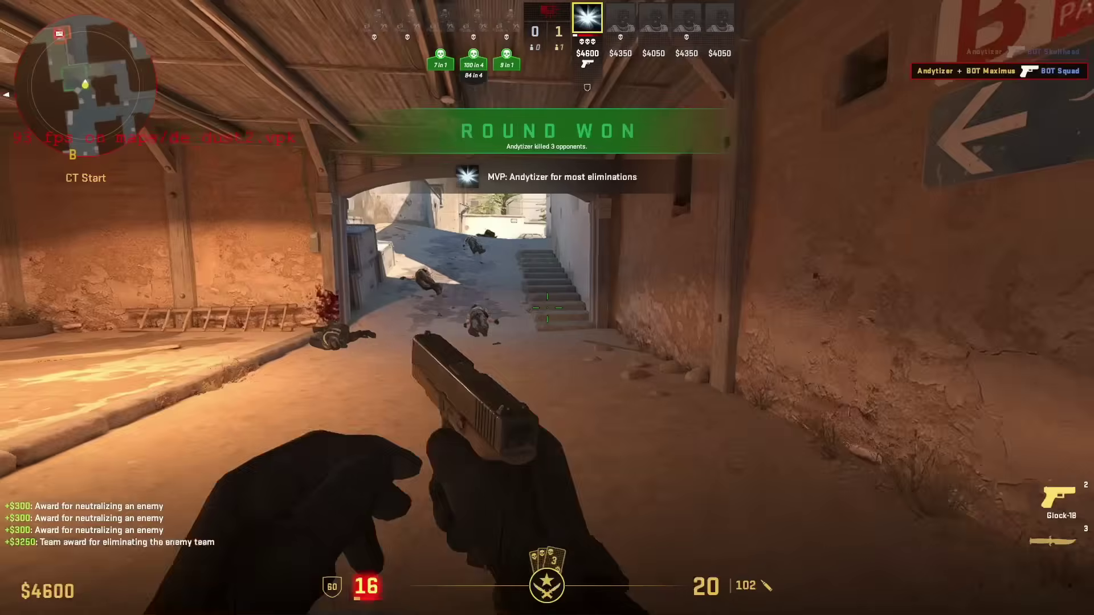
pyautogui.press('w')
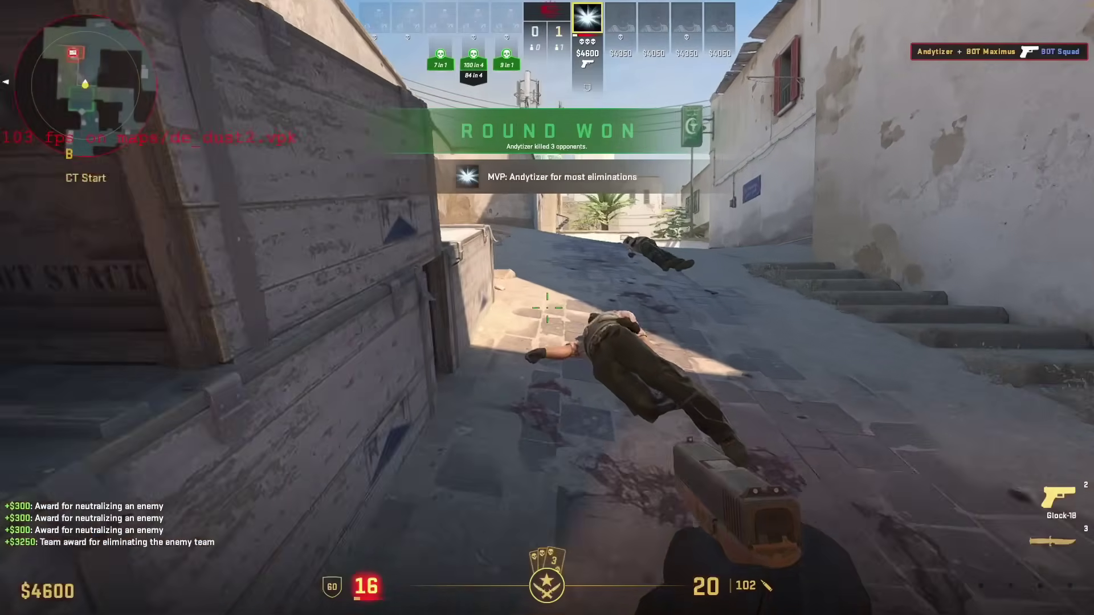
# - Buy the AK-47, Kevlar + Helmet and a High Explosive Grenade for the new round, then return to the match
pyautogui.press('b')
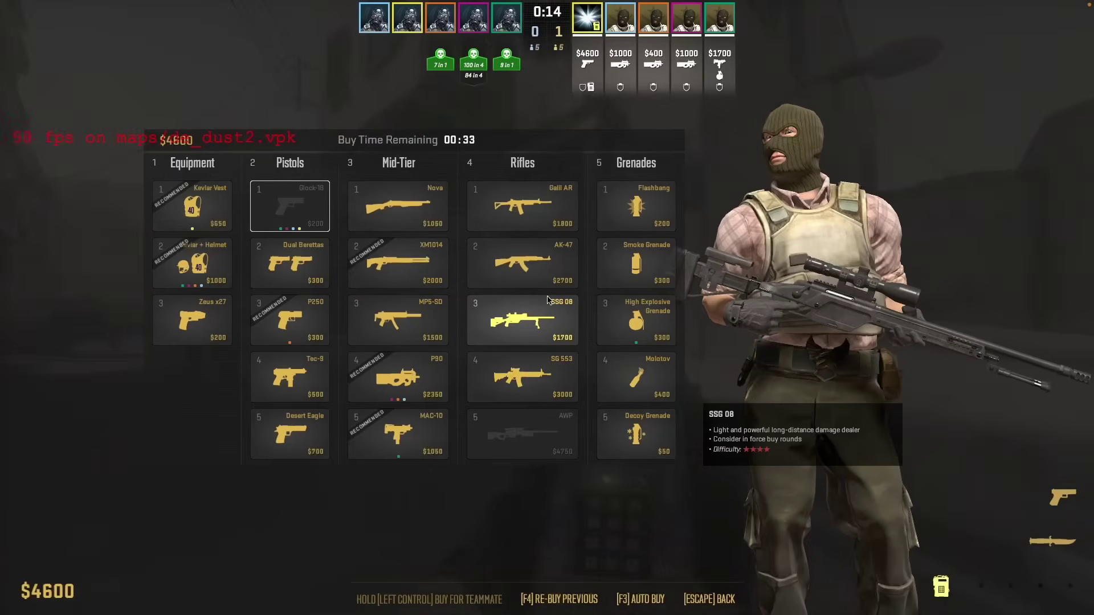
pyautogui.click(518, 267)
pyautogui.click(212, 263)
pyautogui.press('5')
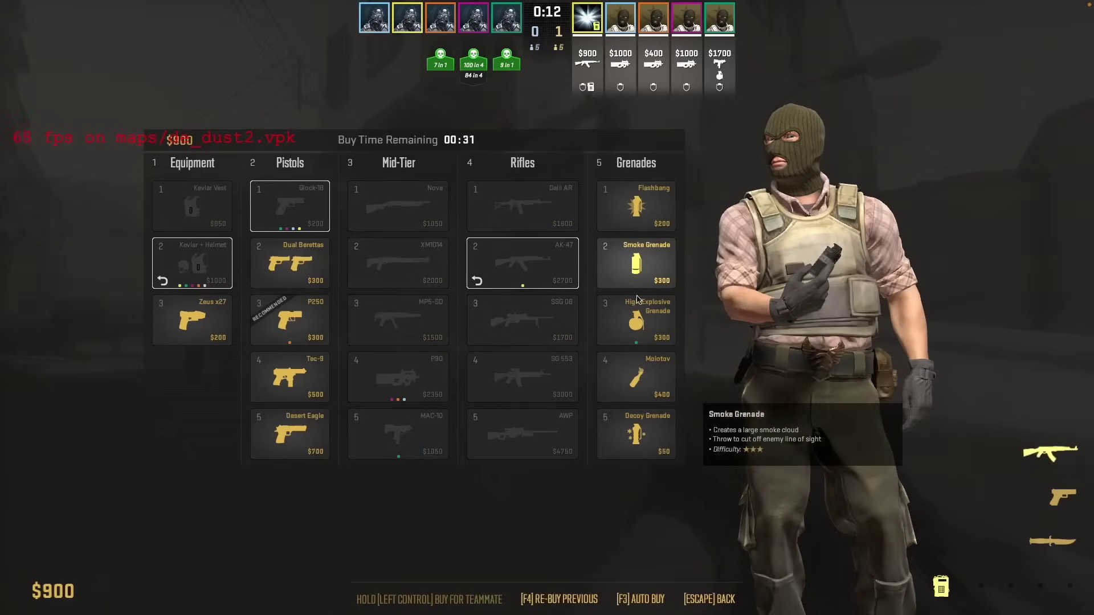
pyautogui.press('3')
pyautogui.press('b')
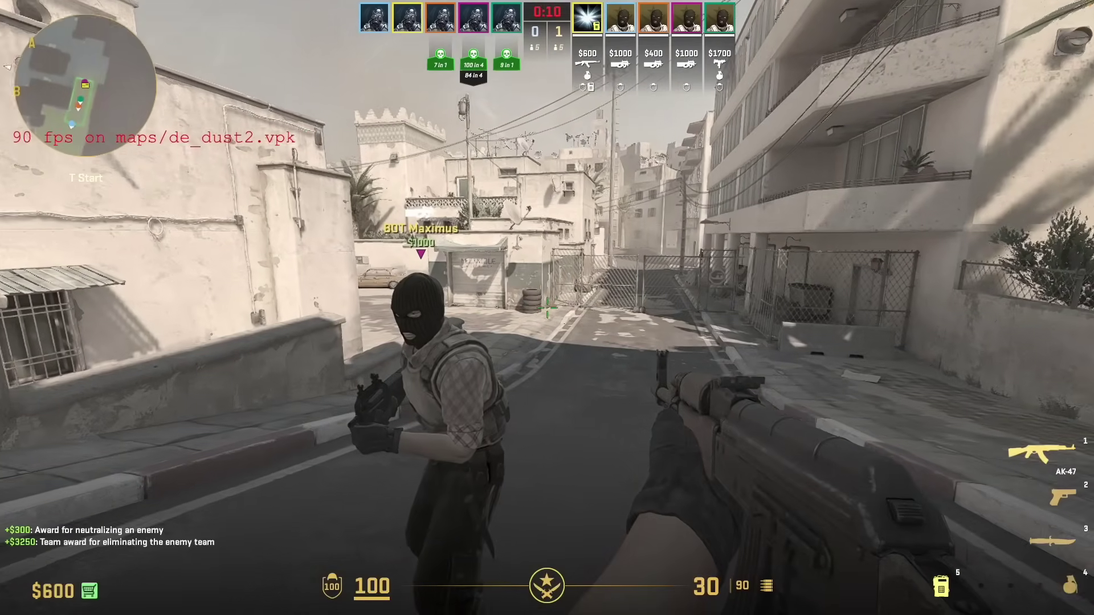
pyautogui.press('3')
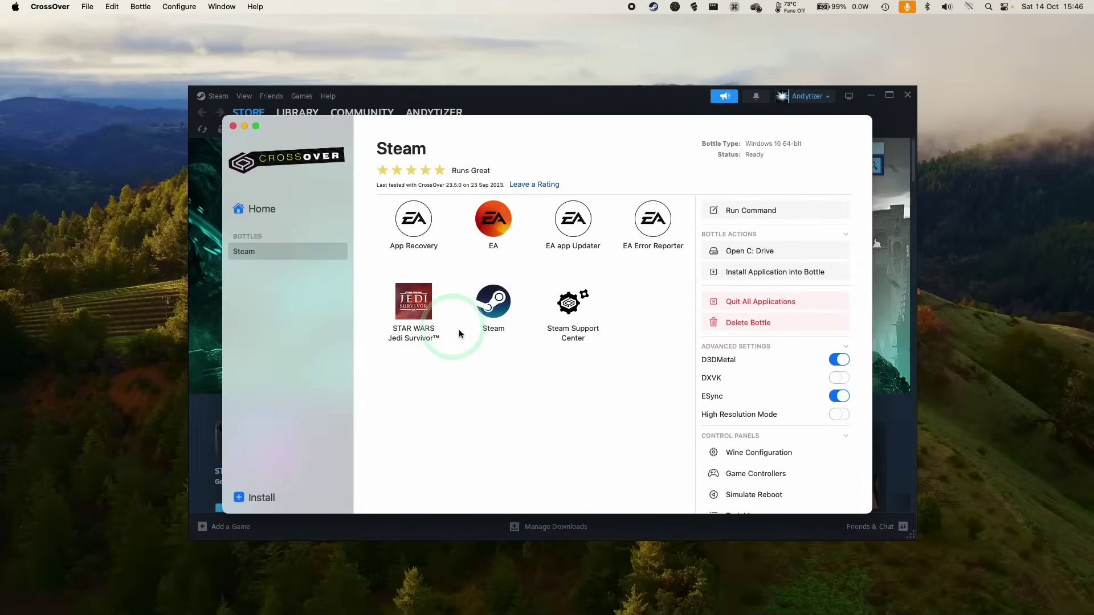
# - Check CrossOver's version information, close it and open the Library in the Windows Steam client
pyautogui.click(495, 312)
pyautogui.click(373, 277)
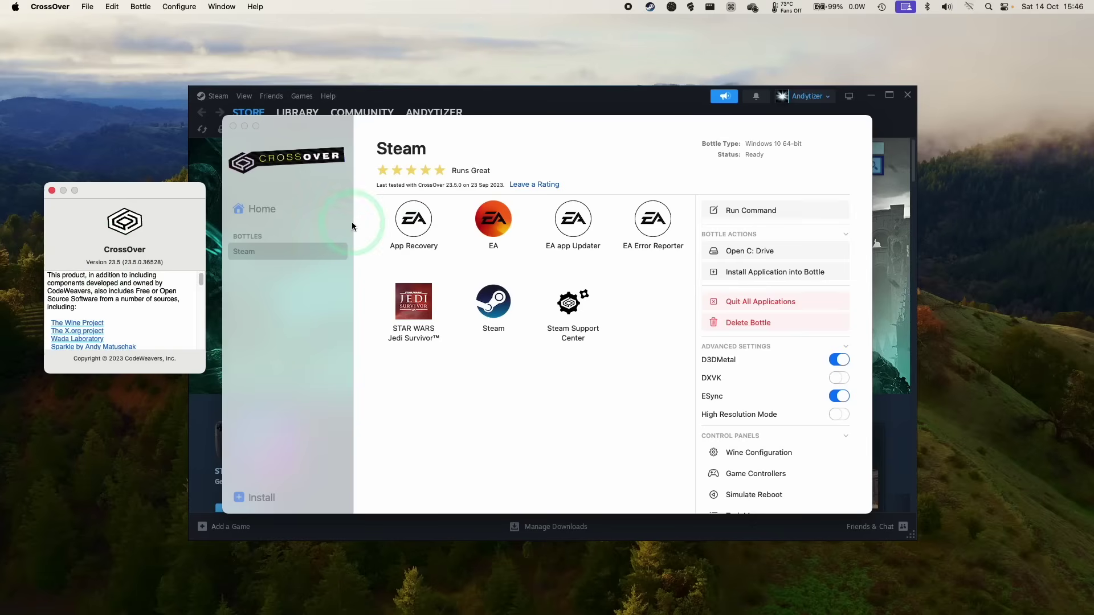
pyautogui.click(51, 190)
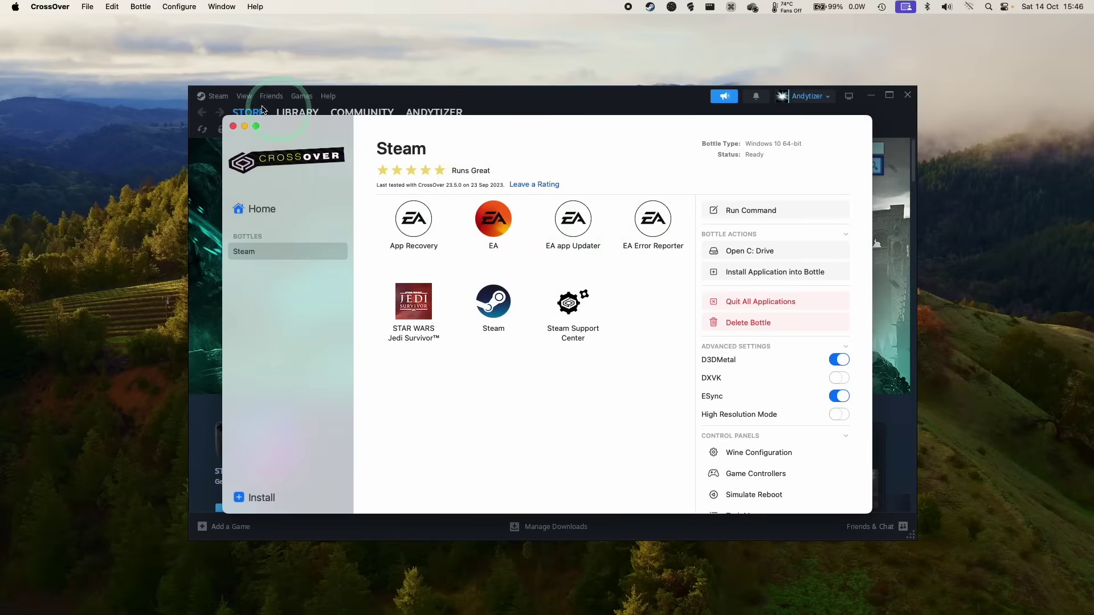
pyautogui.click(518, 107)
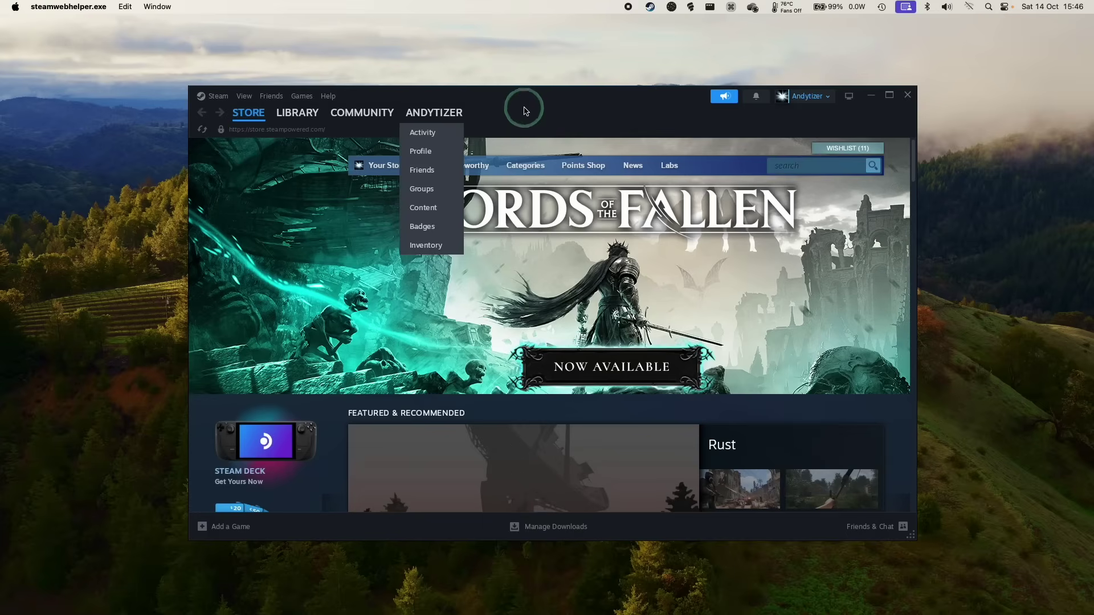
pyautogui.click(289, 112)
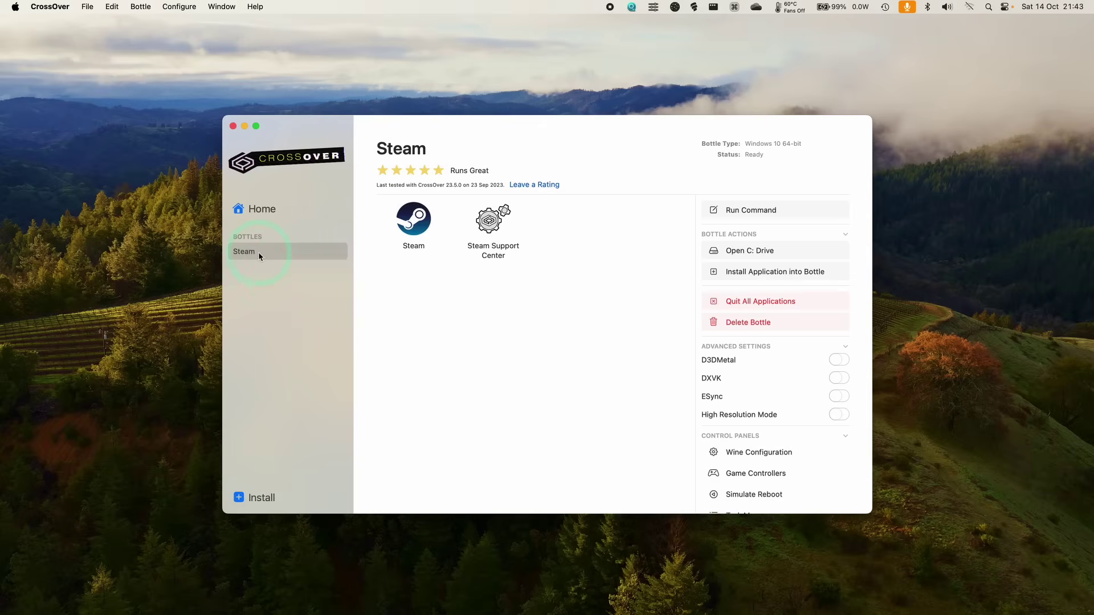
# - Open the Steam bottle's C: drive and inspect the Steam folder inside Program Files (x86)
pyautogui.rightClick(259, 252)
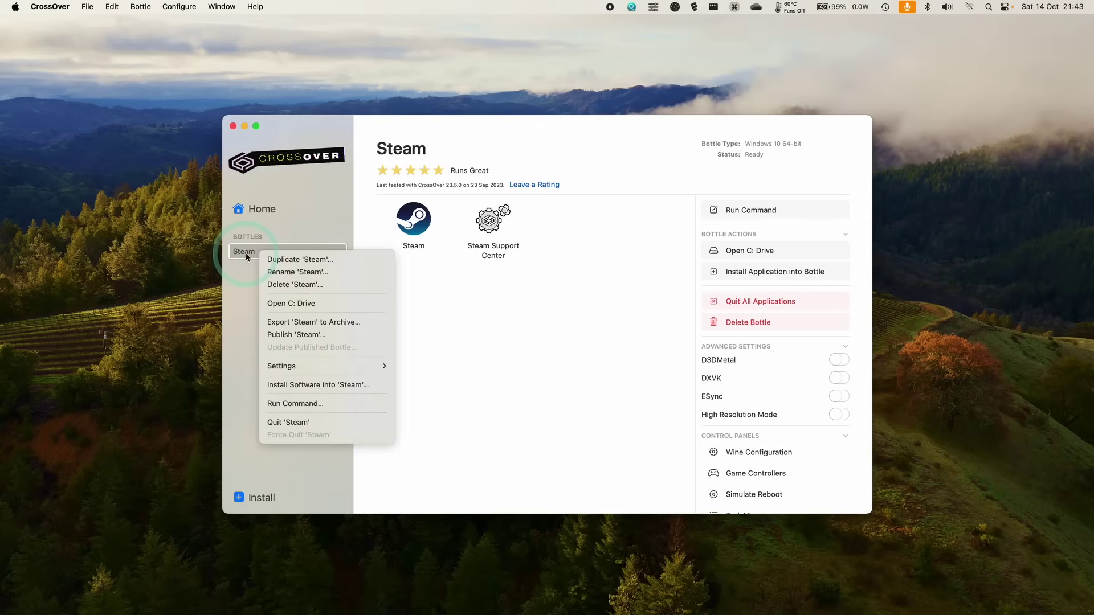
pyautogui.click(274, 310)
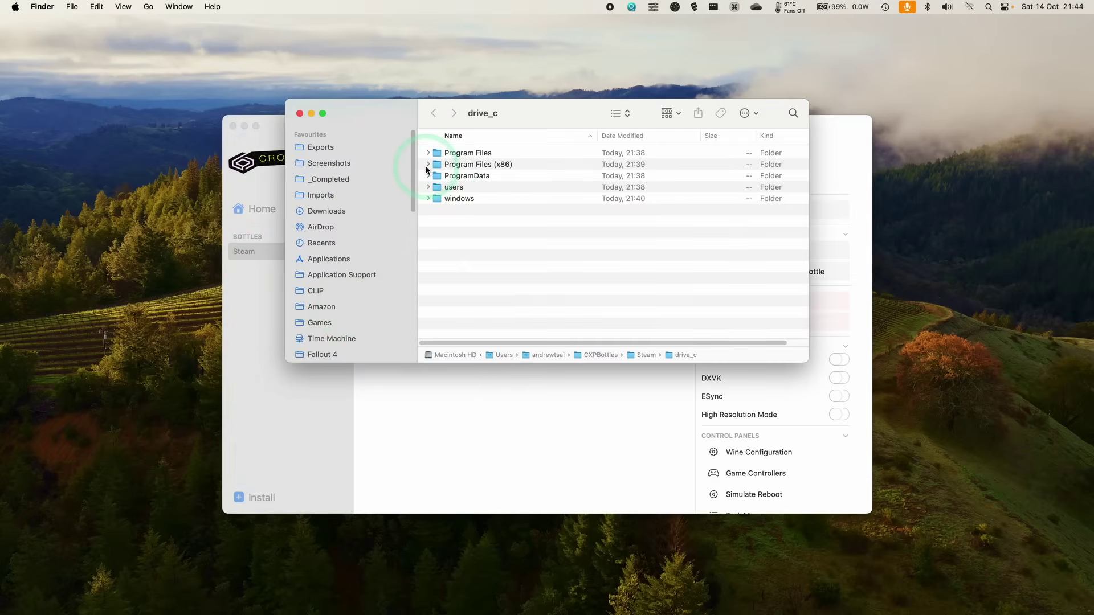
pyautogui.click(428, 164)
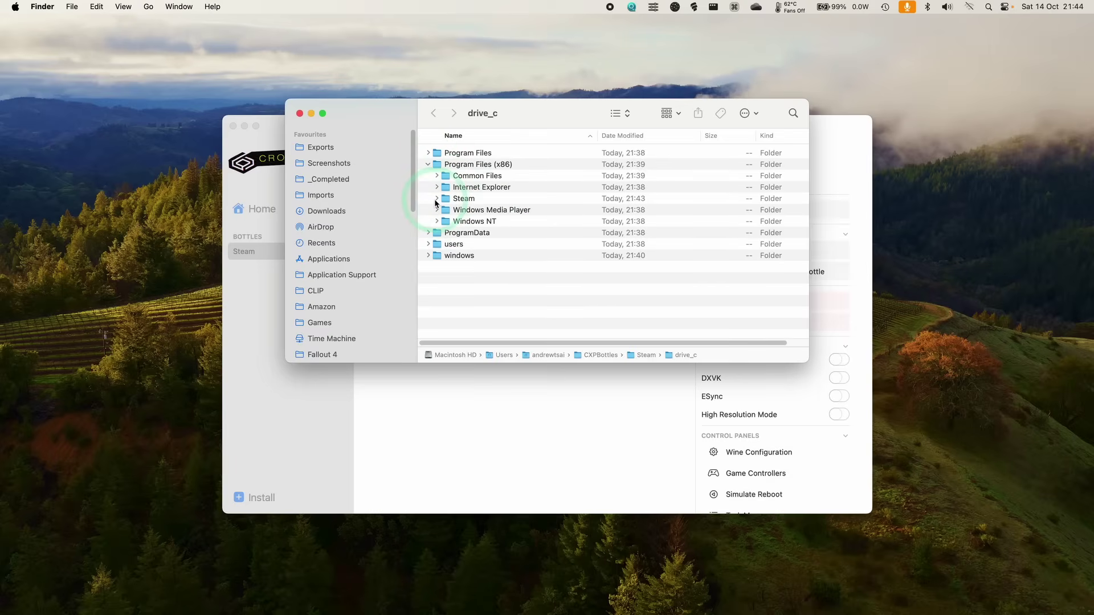
pyautogui.scroll(-15, 449, 219)
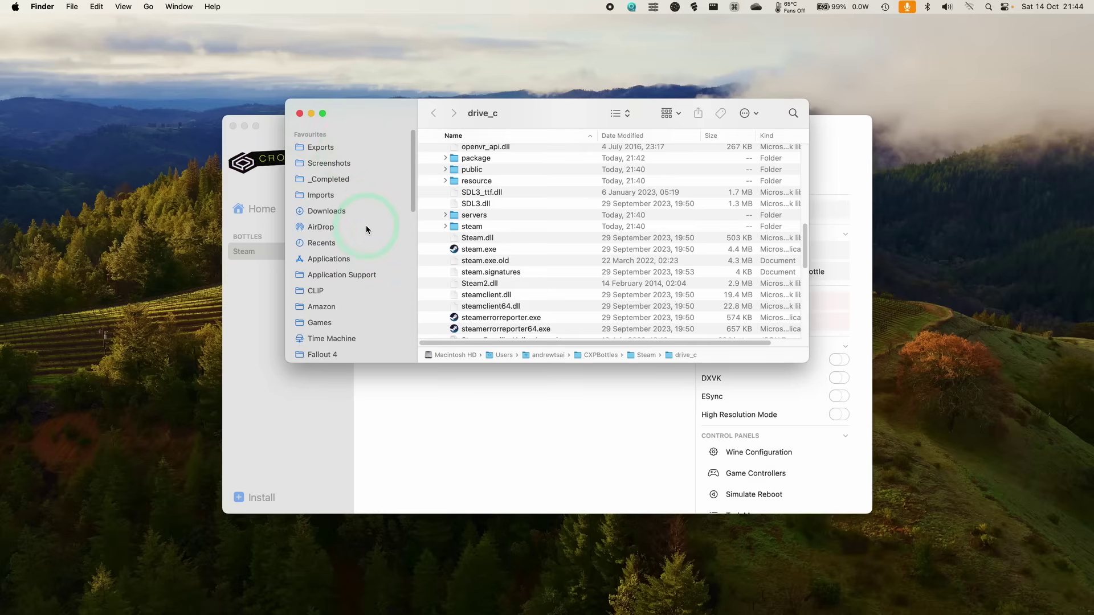
pyautogui.scroll(-10, 366, 230)
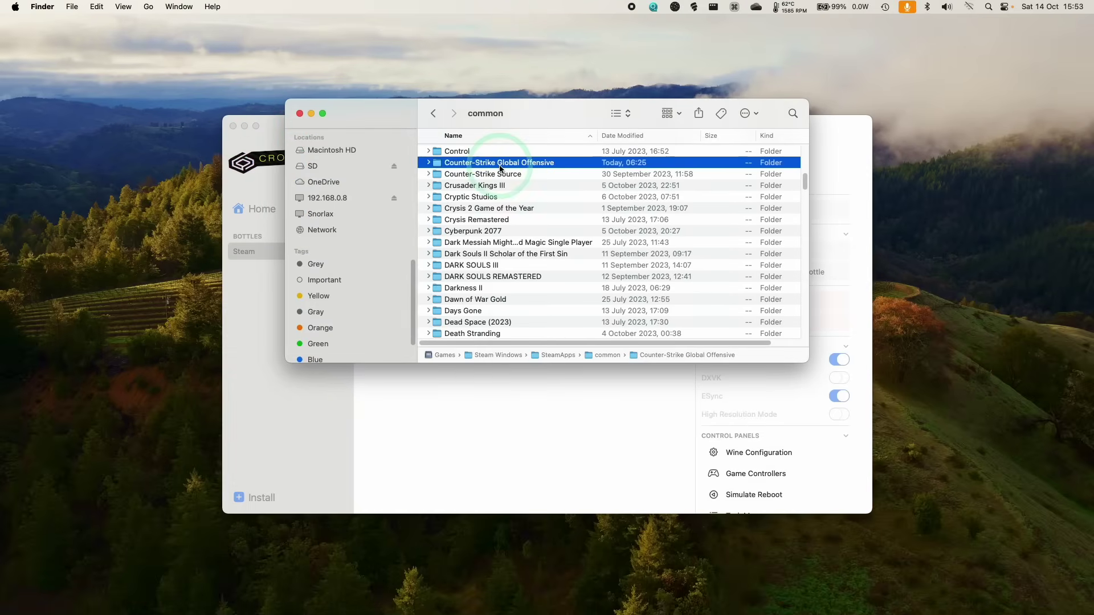
# - Copy the Counter-Strike Global Offensive folder from the Windows Steam common folder to the desktop and move the copy progress window aside
pyautogui.rightClick(500, 167)
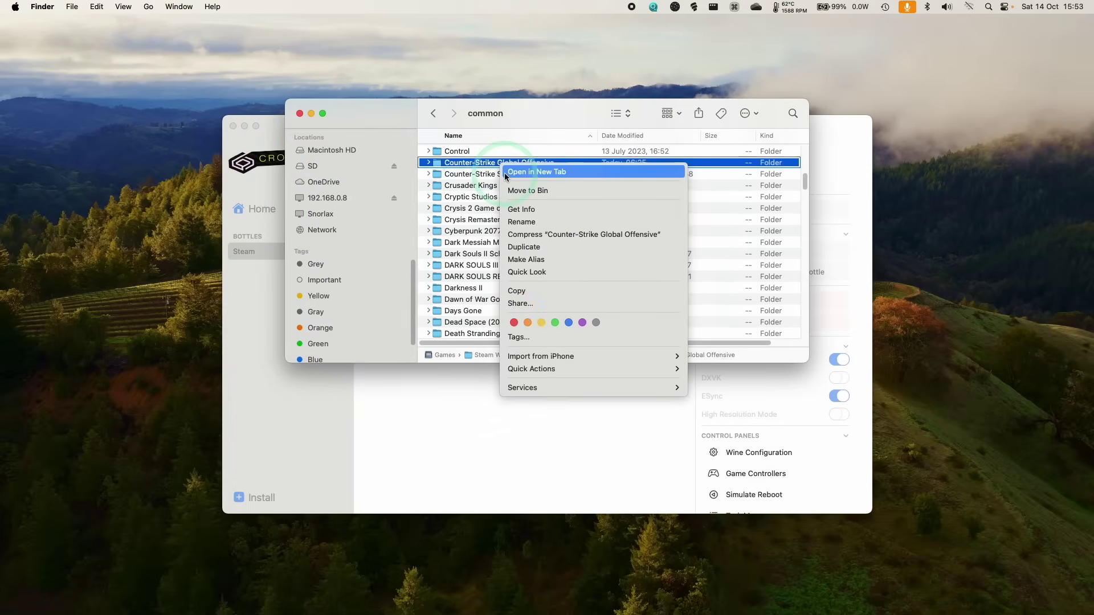
pyautogui.click(541, 291)
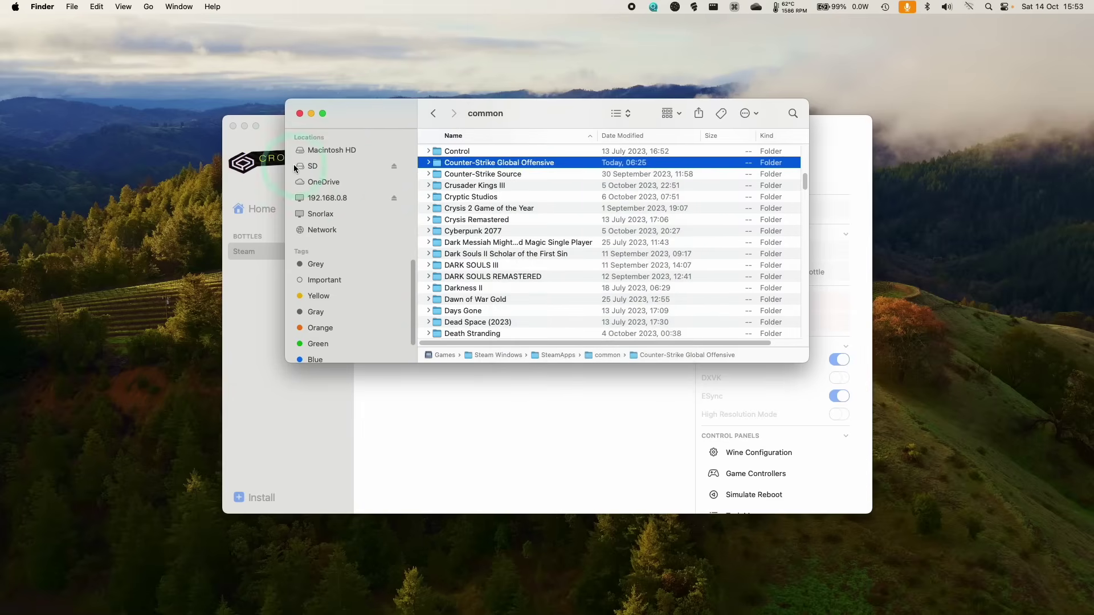
pyautogui.scroll(1, 396, 230)
pyautogui.click(344, 183)
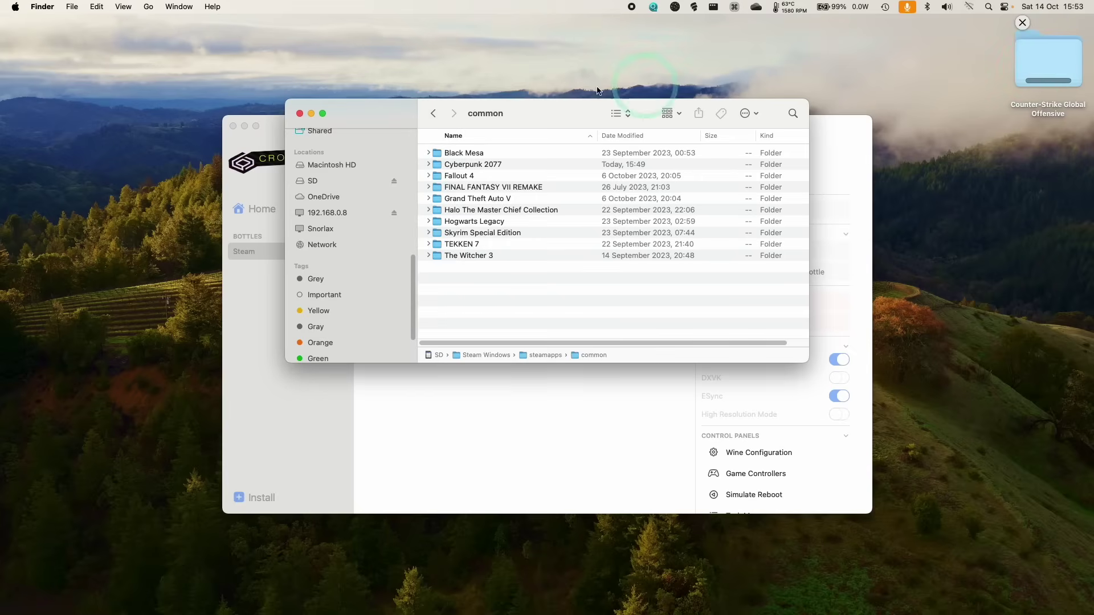
pyautogui.click(1027, 112)
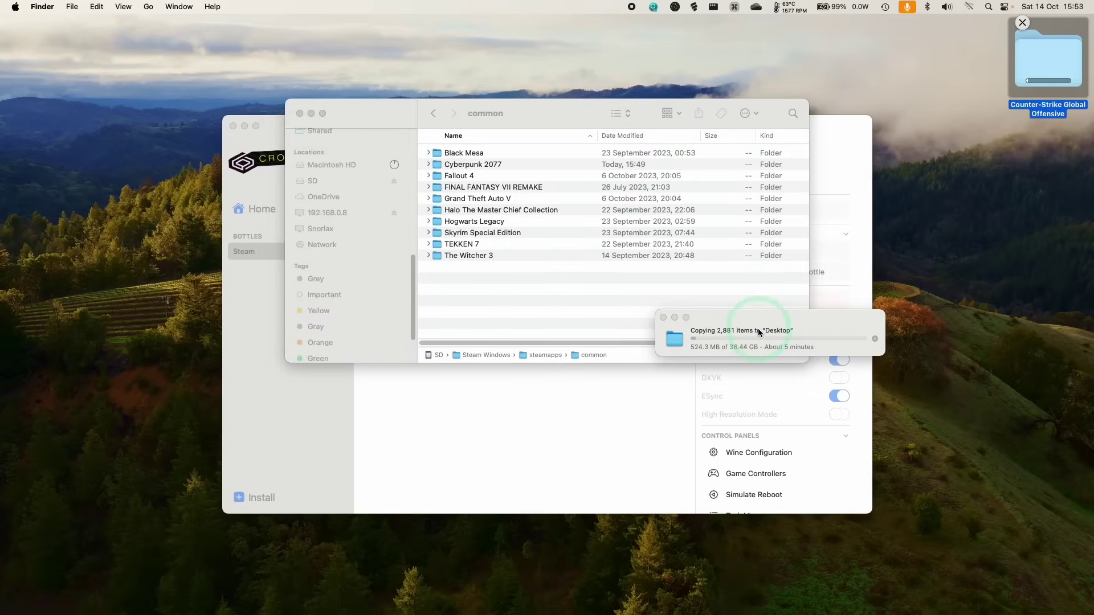
pyautogui.moveTo(759, 333); pyautogui.dragTo(960, 154)
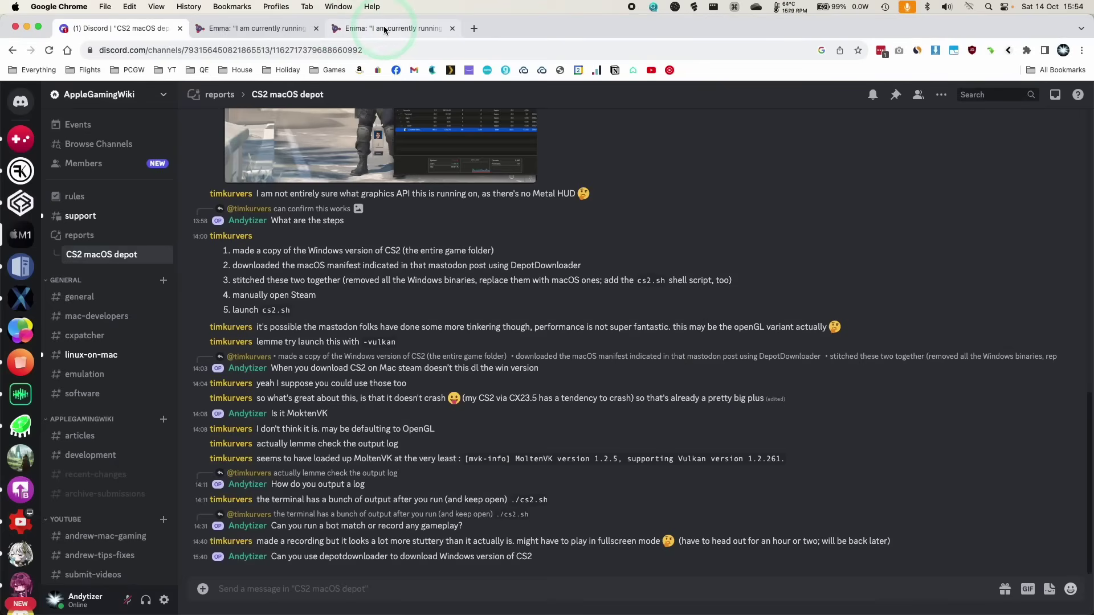
# - Switch to Chrome, open the SteamRE/DepotDownloader GitHub repository in a new tab and view the assets of release DepotDownloader 2.5.0
pyautogui.press('super+t')
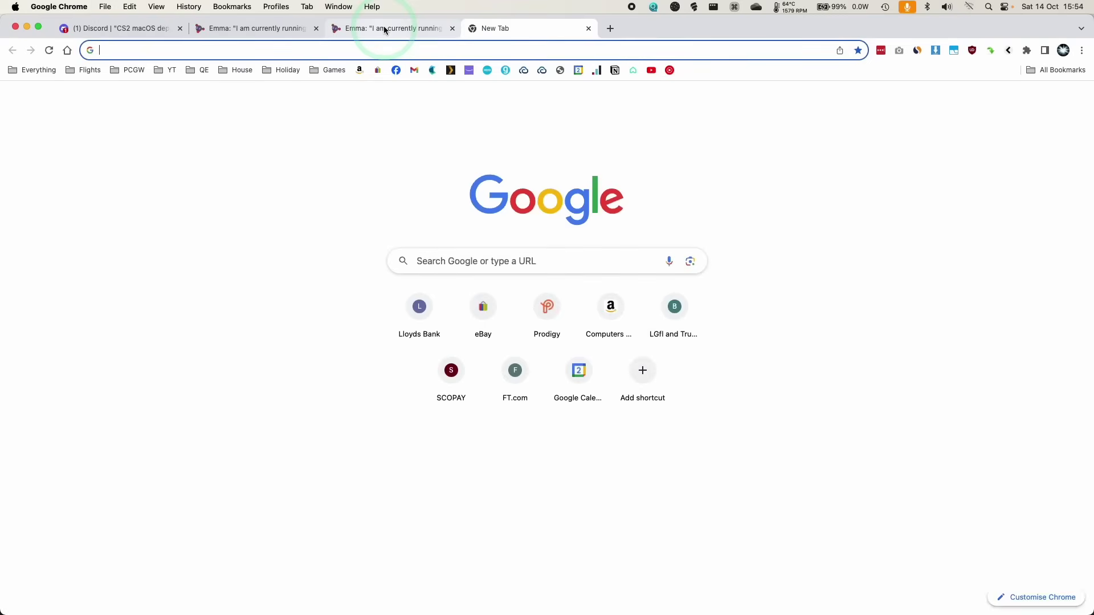
pyautogui.write('depotdownload')
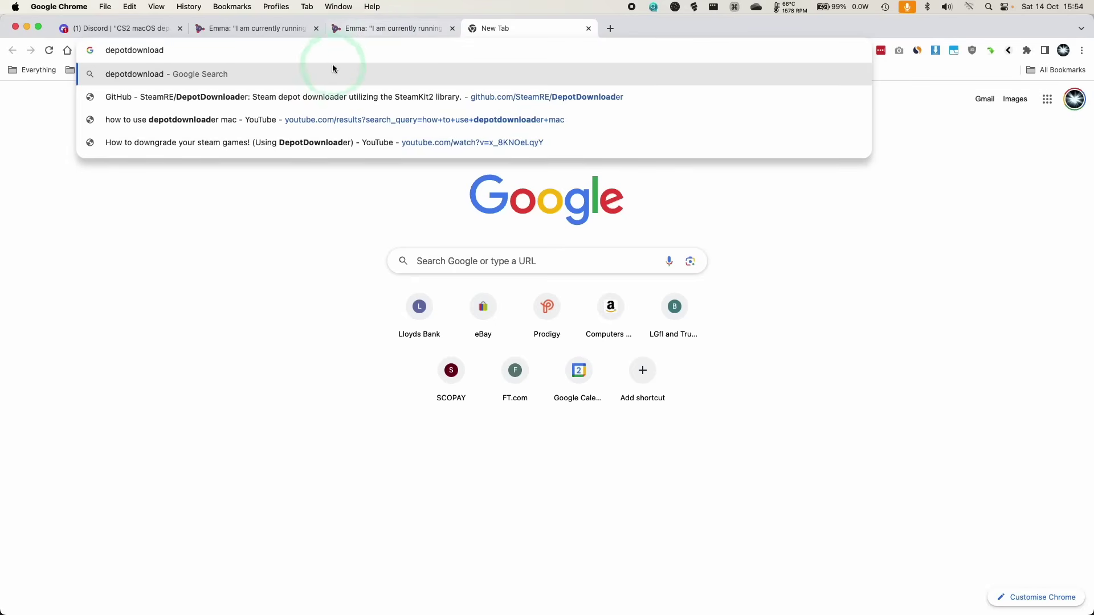
pyautogui.click(313, 98)
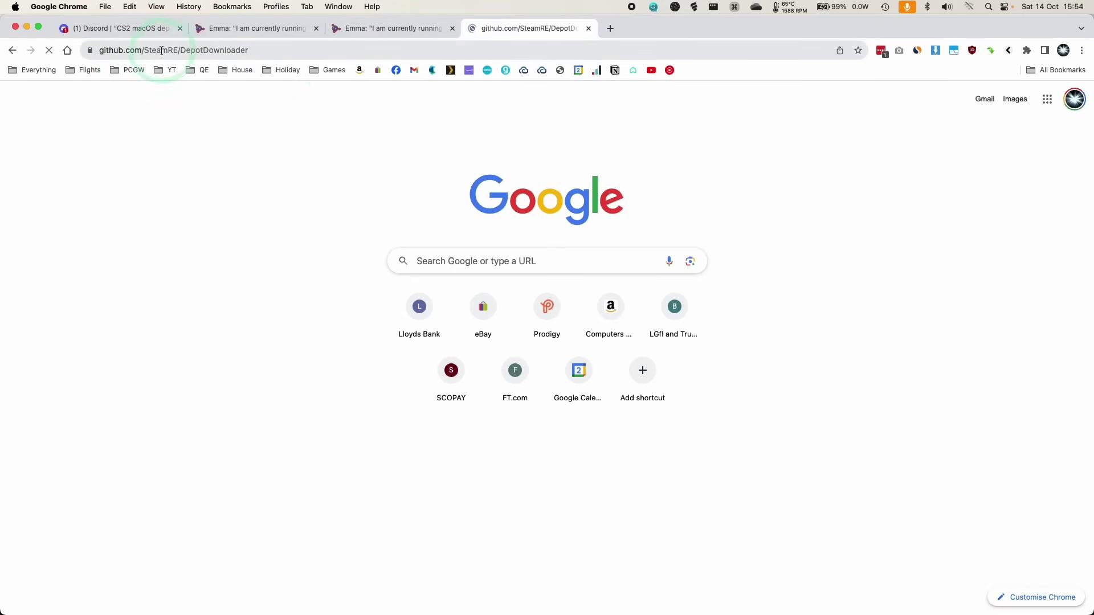
pyautogui.scroll(-1, 718, 353)
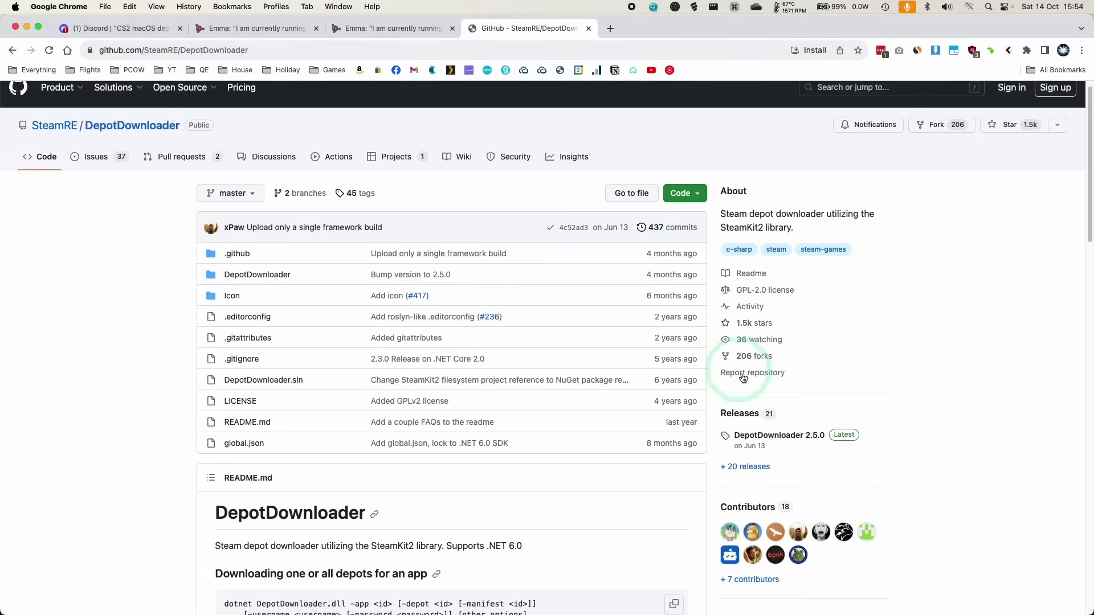
pyautogui.click(755, 438)
pyautogui.scroll(-3, 319, 351)
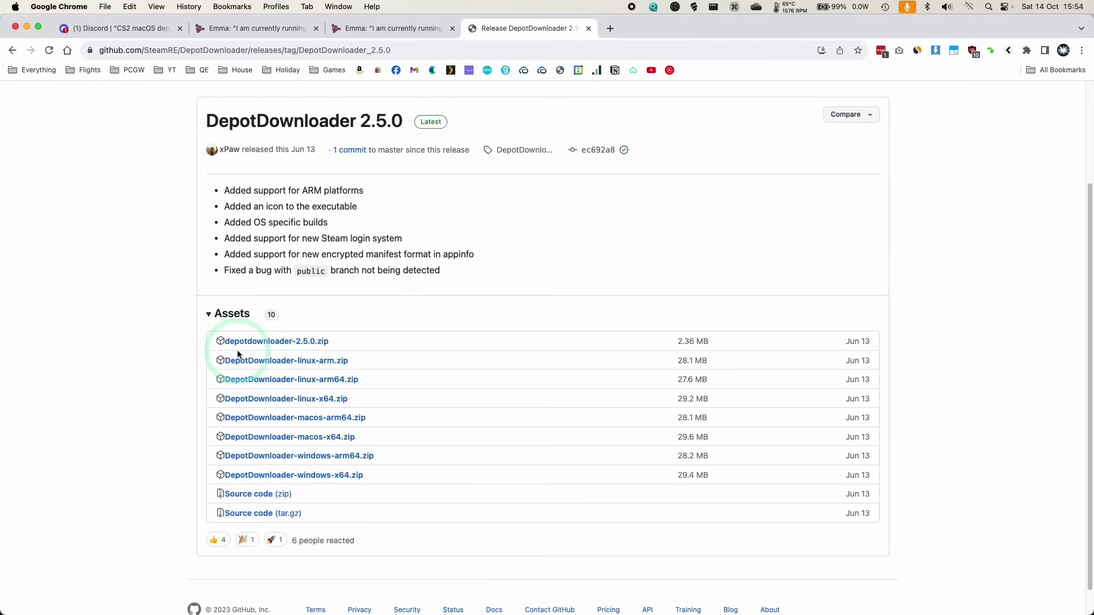
# - Highlight the DepotDownloader-macos-arm64.zip entry among the release assets and download it
pyautogui.click(358, 437)
pyautogui.moveTo(386, 420); pyautogui.dragTo(275, 418)
pyautogui.click(416, 417)
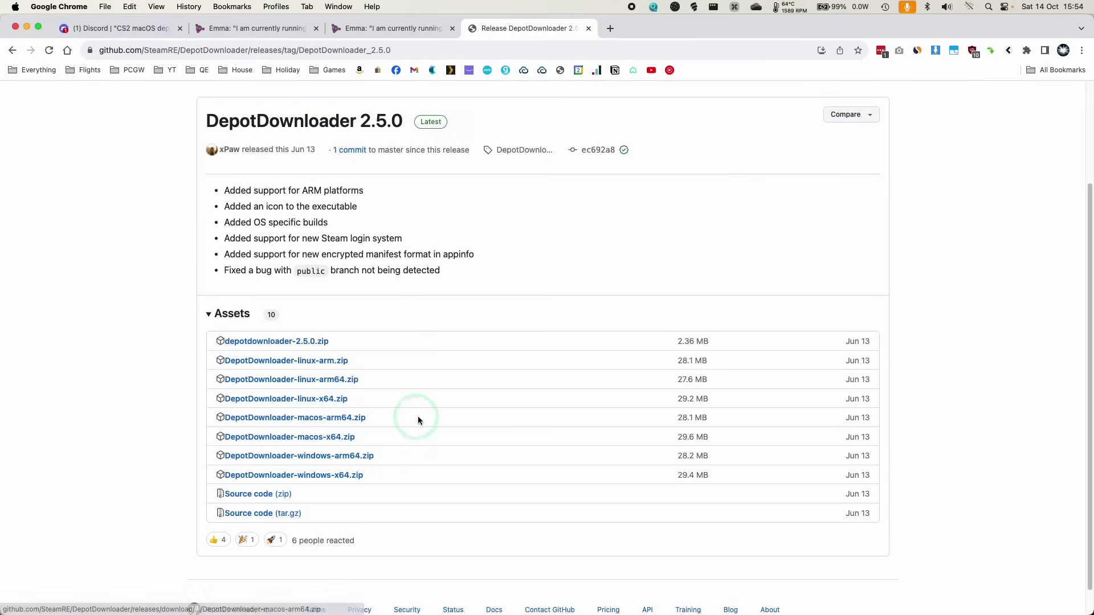
pyautogui.click(840, 412)
pyautogui.moveTo(871, 420); pyautogui.dragTo(323, 409)
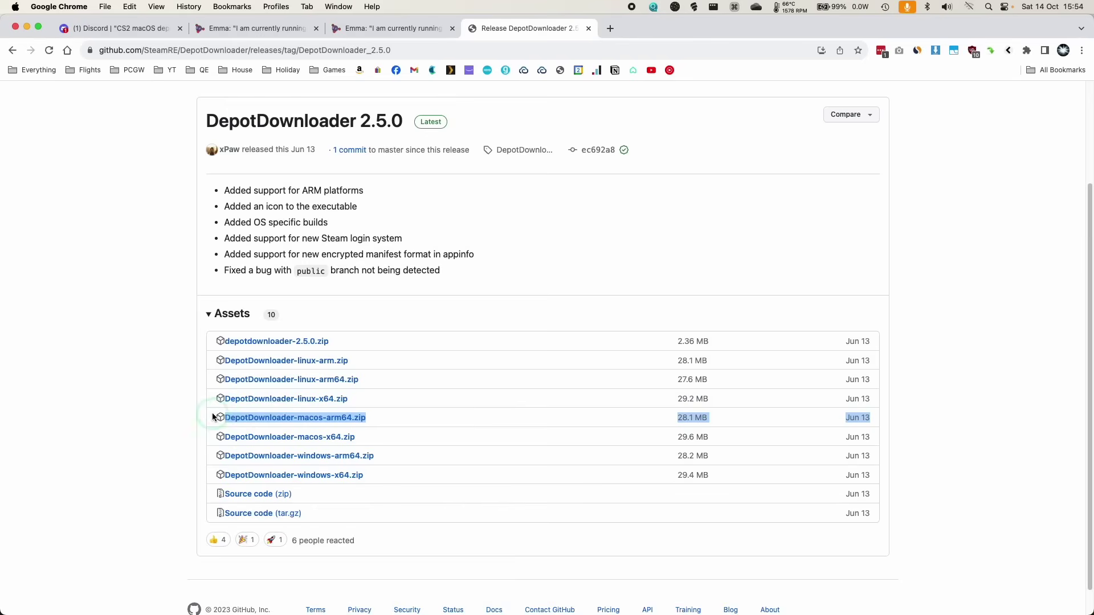
pyautogui.click(311, 420)
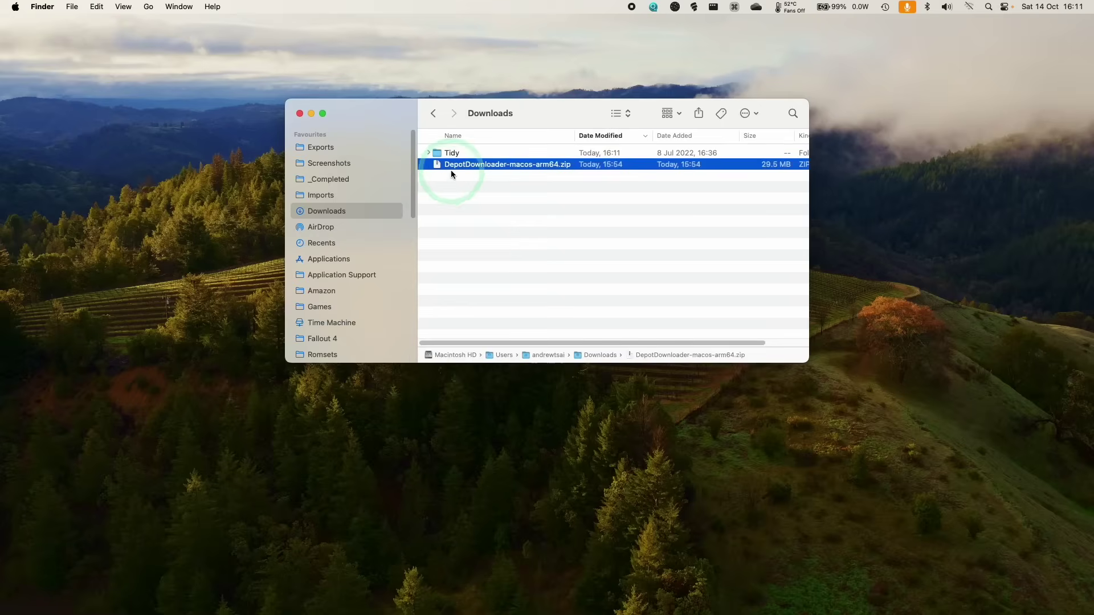
# - Extract DepotDownloader-macos-arm64.zip in Downloads and open the Downloads folder in Terminal from its path entry
pyautogui.doubleClick(476, 165)
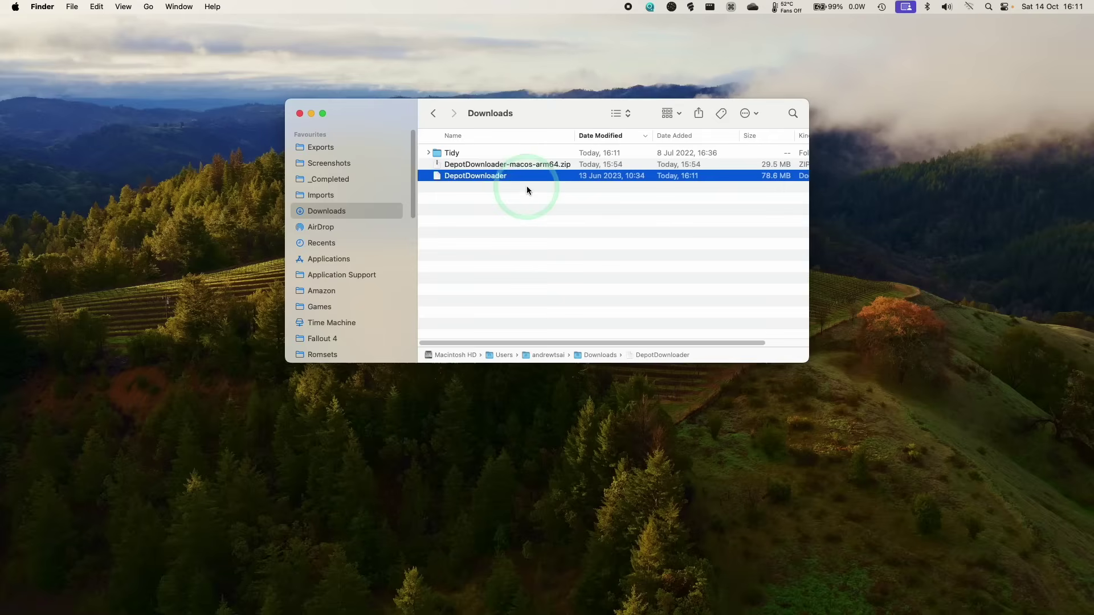
pyautogui.click(123, 6)
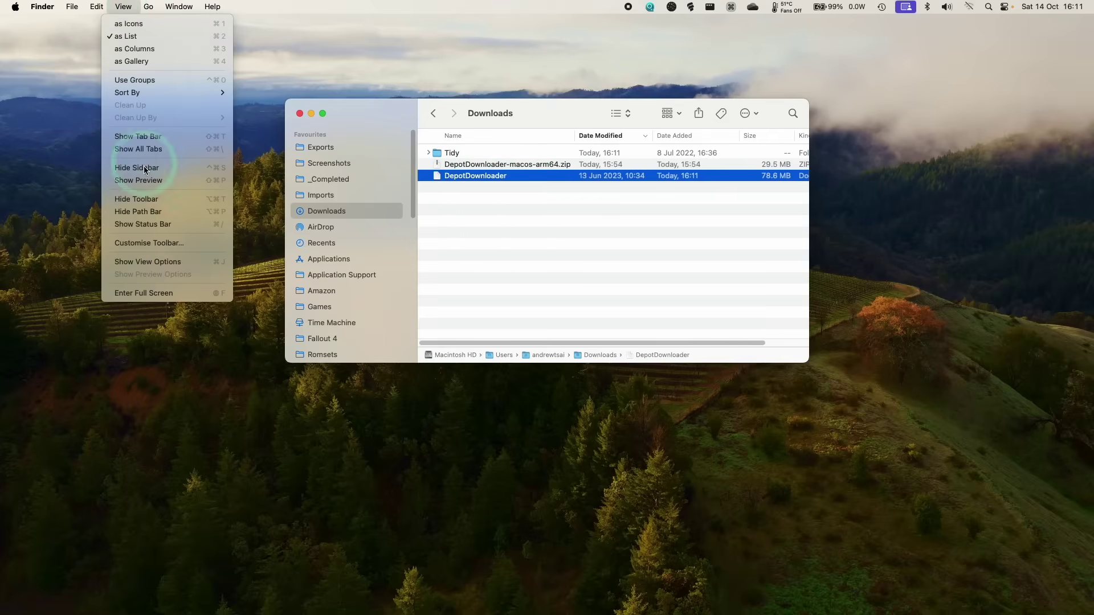
pyautogui.click(548, 352)
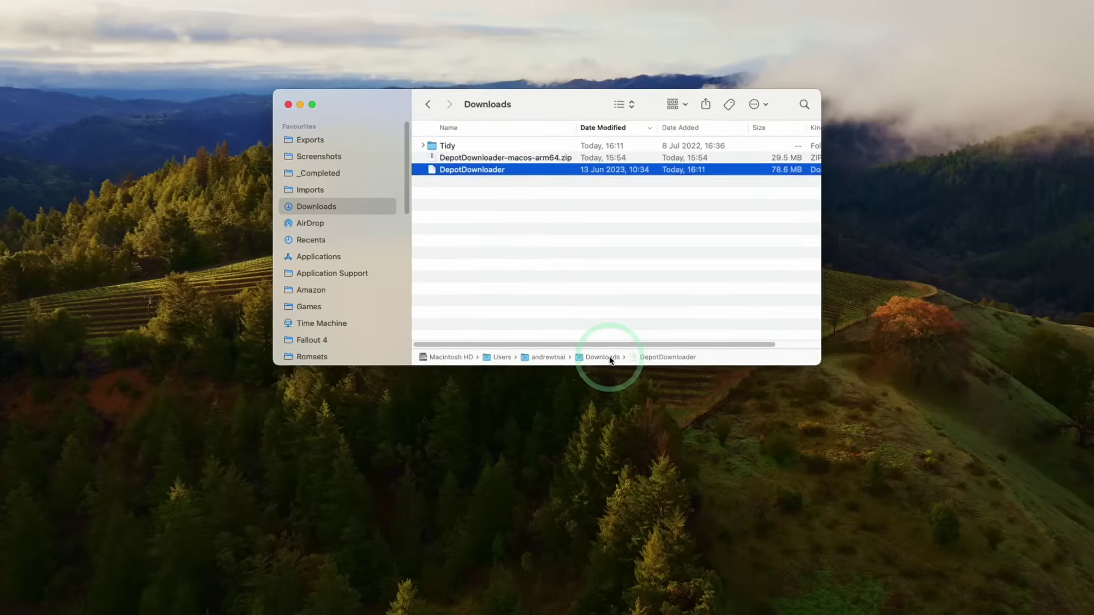
pyautogui.rightClick(610, 359)
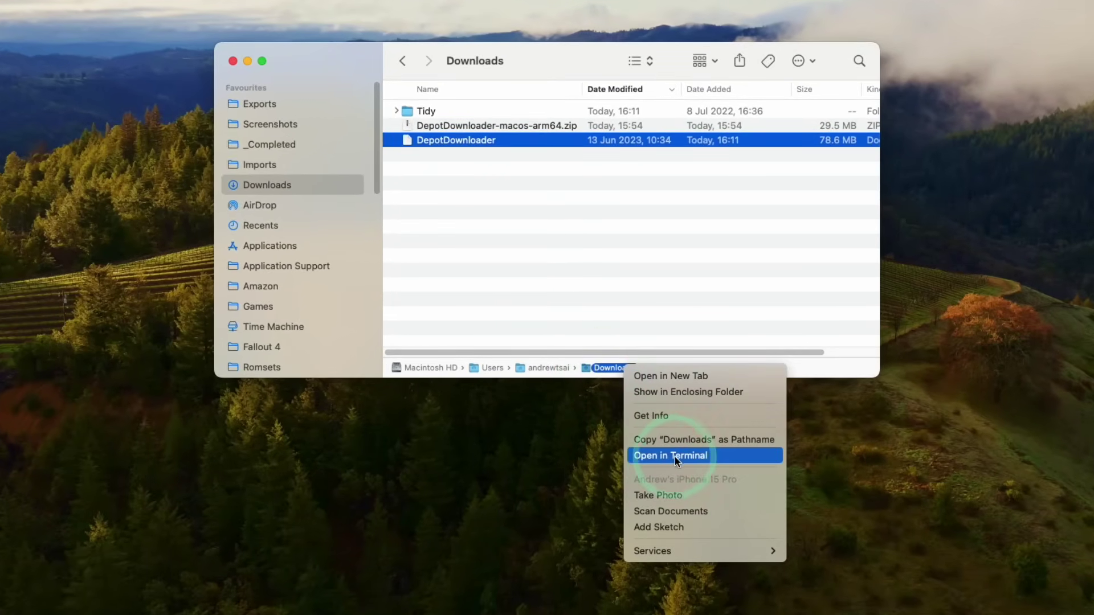
pyautogui.click(694, 455)
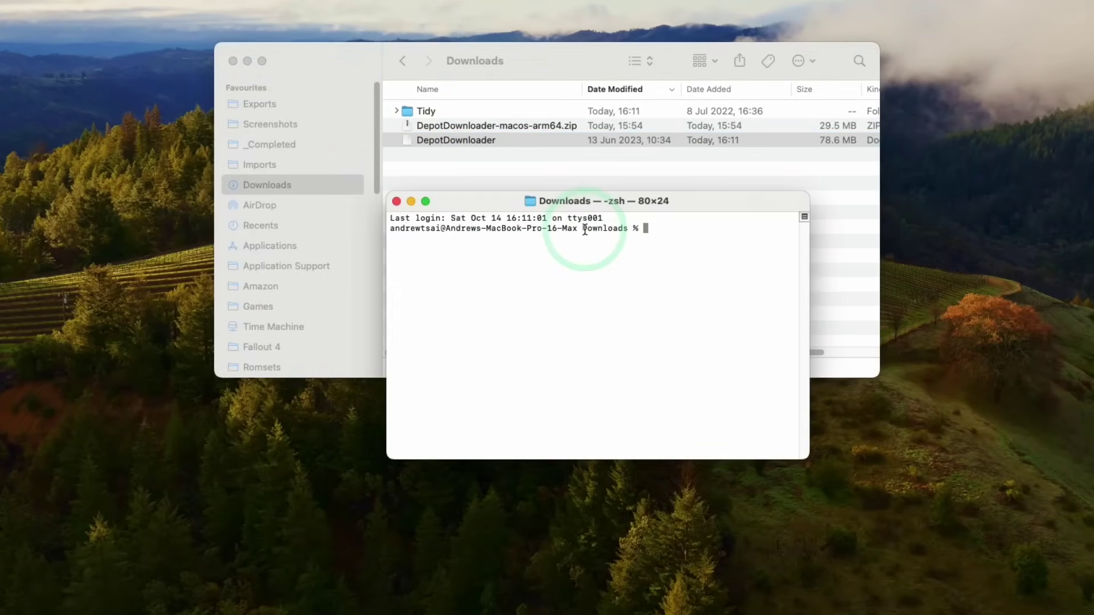
# - Move the Terminal window clear of the Downloads file list and make the tool executable with chmod +x ./DepotDownloader
pyautogui.moveTo(584, 228); pyautogui.dragTo(385, 367)
pyautogui.click(701, 242)
pyautogui.click(467, 141)
pyautogui.click(411, 425)
pyautogui.click(437, 456)
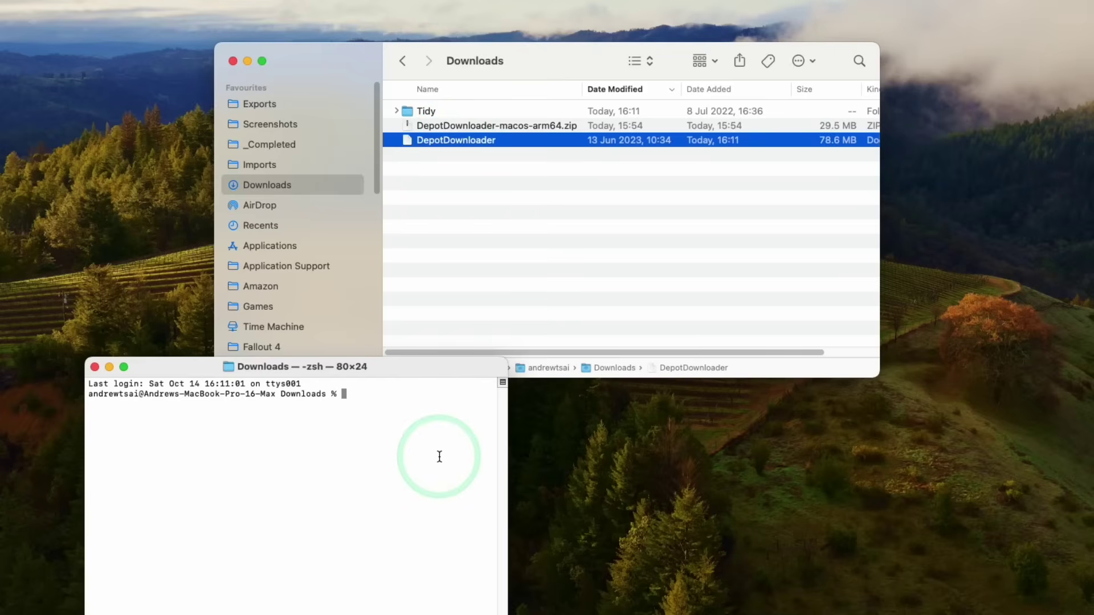
pyautogui.write('chmod +x ./DepotDownloader')
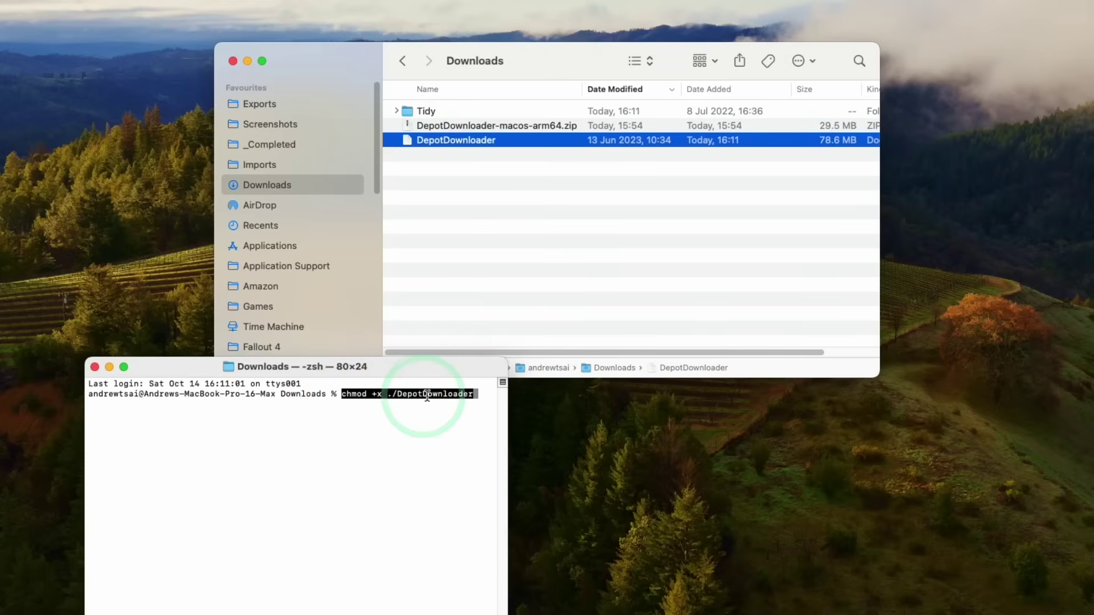
pyautogui.press('Return')
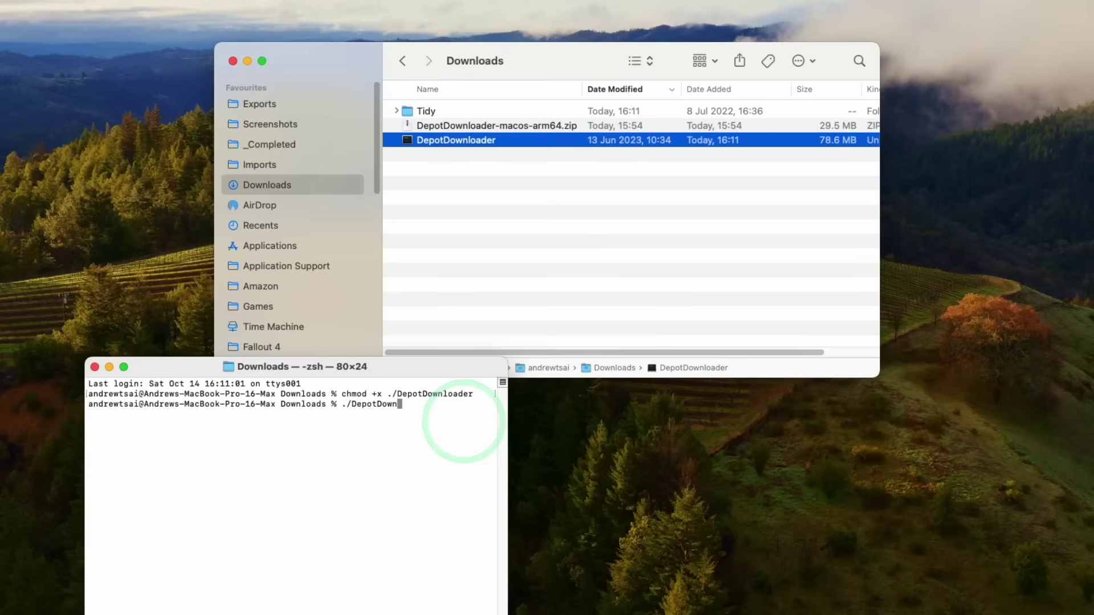
# - Try to run ./DepotDownloader and dismiss the macOS security alert
pyautogui.write('./DepotDownloader')
pyautogui.press('Return')
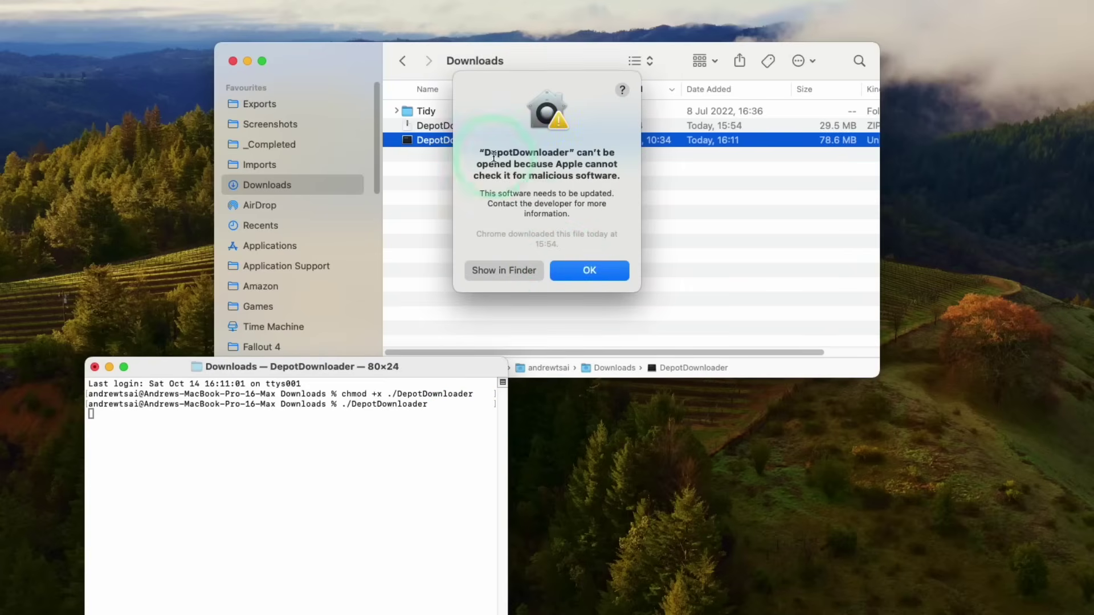
pyautogui.click(595, 271)
# - Run xattr -cr ./DepotDownloader, launch ./DepotDownloader again, and enlarge the Terminal window to show its usage parameters
pyautogui.write('x')
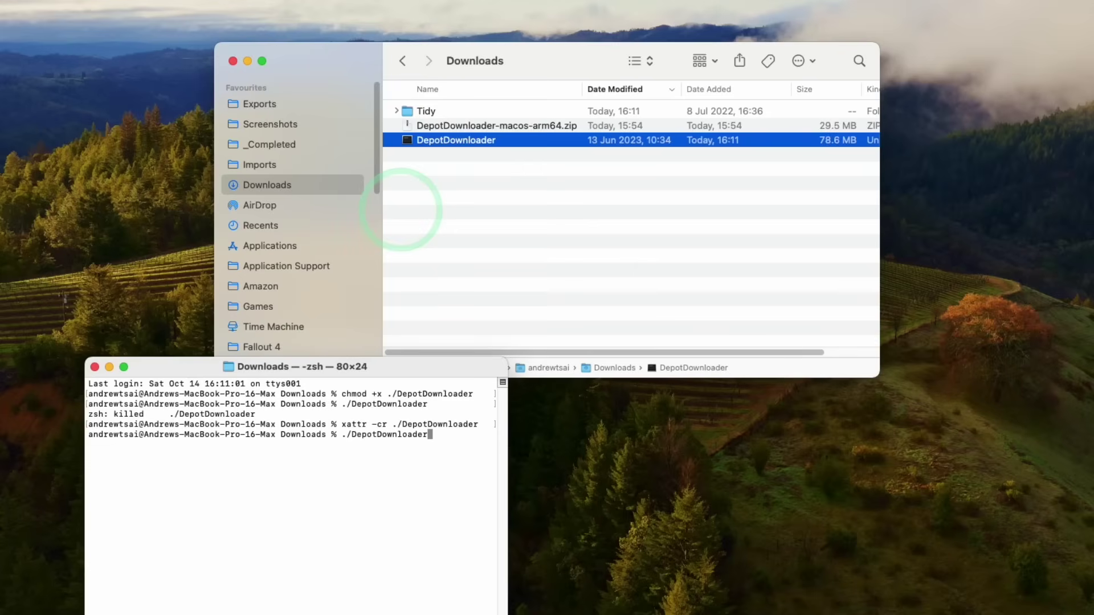
pyautogui.press('Return')
pyautogui.moveTo(508, 588); pyautogui.dragTo(933, 588)
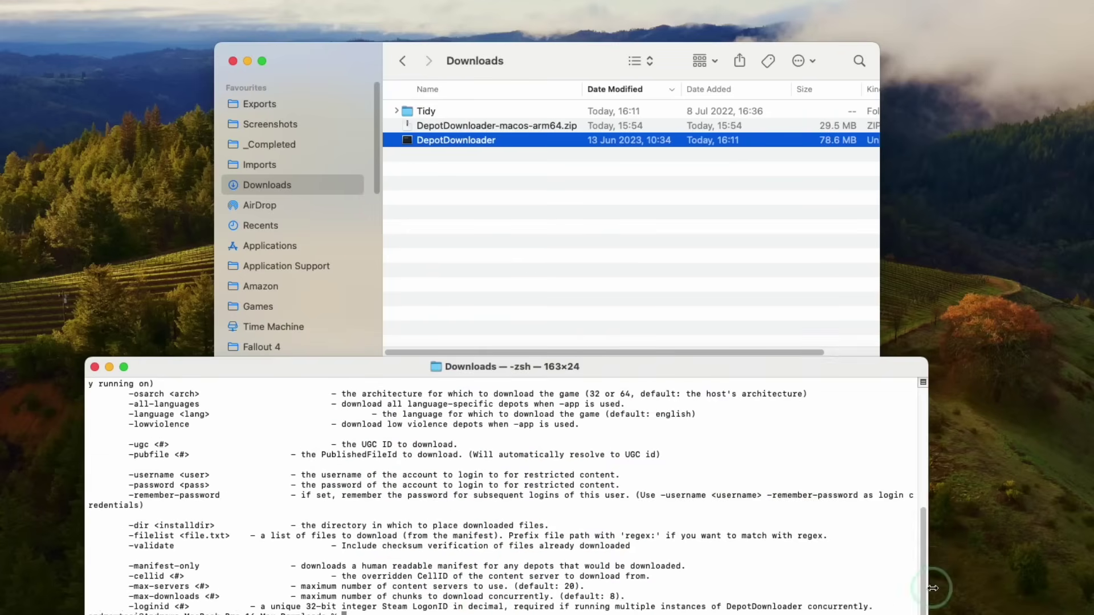
pyautogui.moveTo(264, 358); pyautogui.dragTo(268, 206)
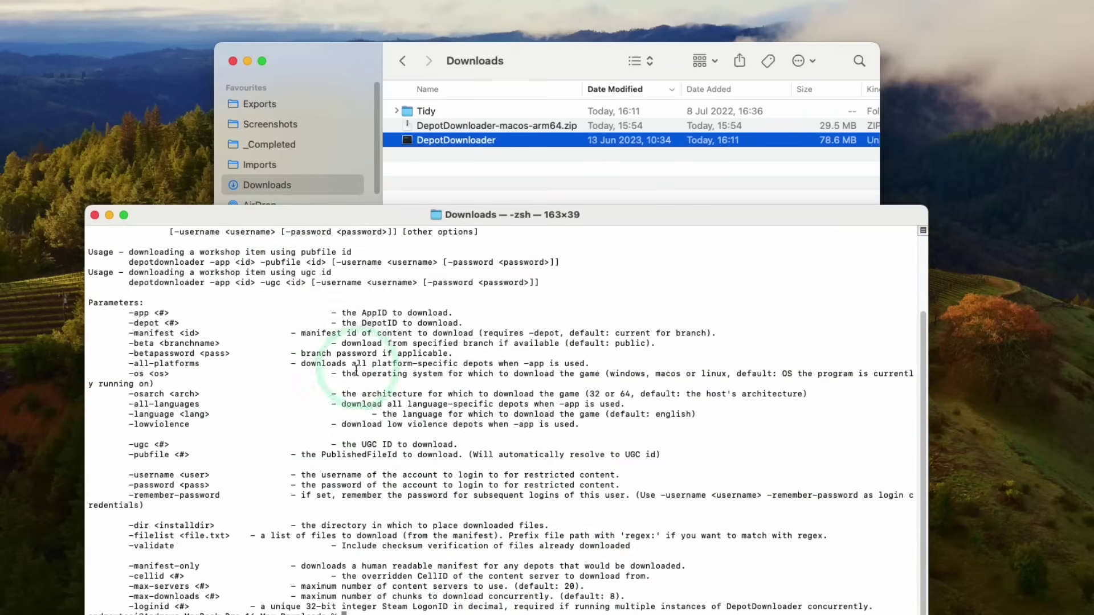
pyautogui.click(295, 482)
pyautogui.write('clear')
pyautogui.press('Return')
pyautogui.click(447, 458)
pyautogui.press('super+v')
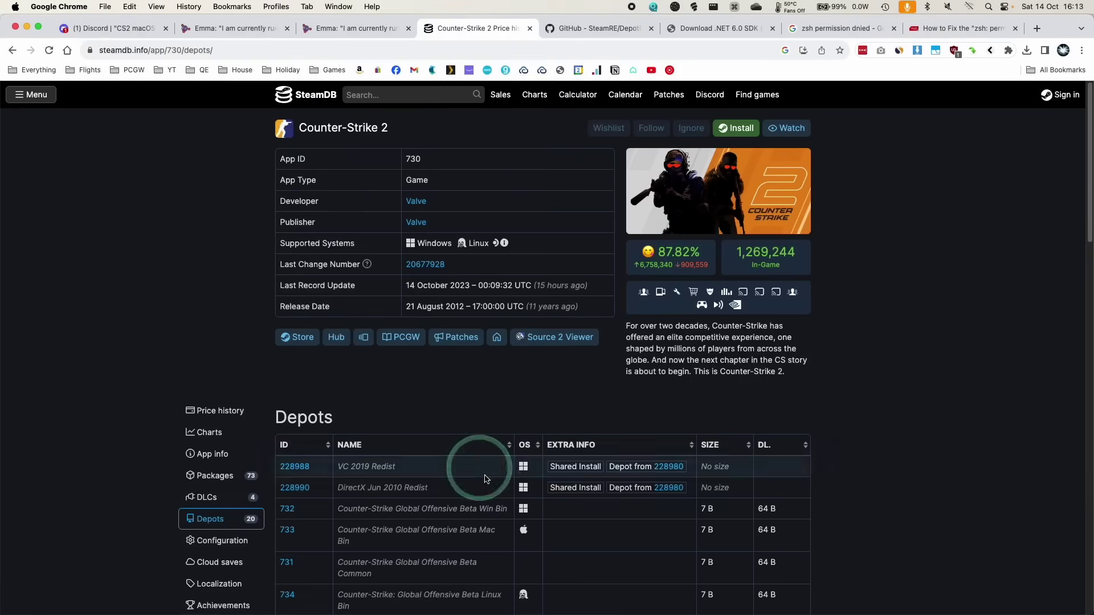
# - Switch to Chrome and examine the SteamDB depots for Counter-Strike 2 and the macOS depot manifest ID in the wetdry.world thread
pyautogui.scroll(-5, 486, 479)
pyautogui.doubleClick(288, 483)
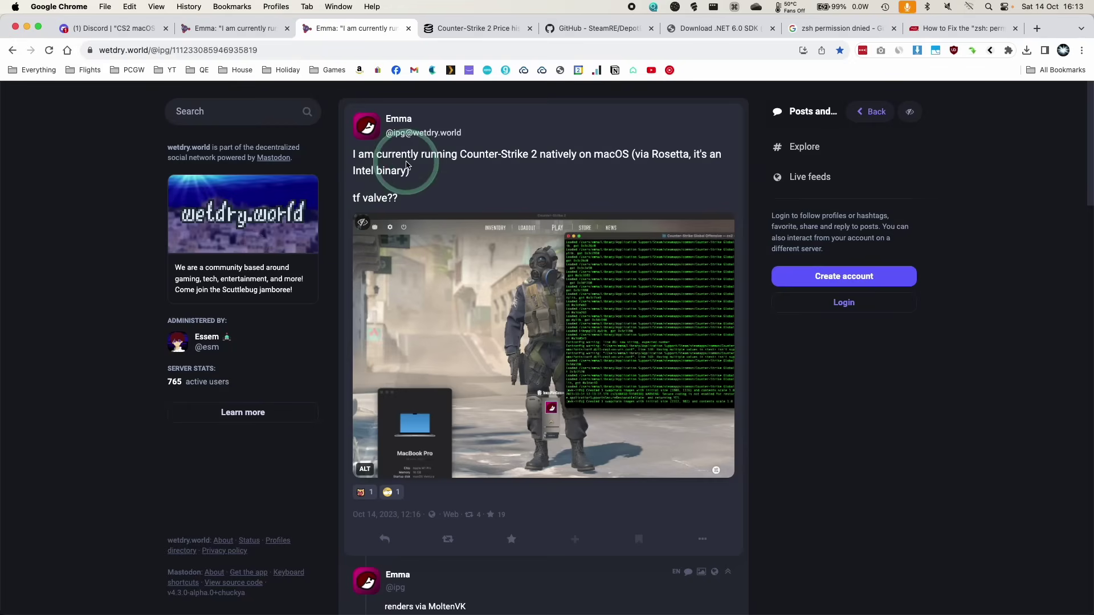
pyautogui.scroll(-12, 456, 302)
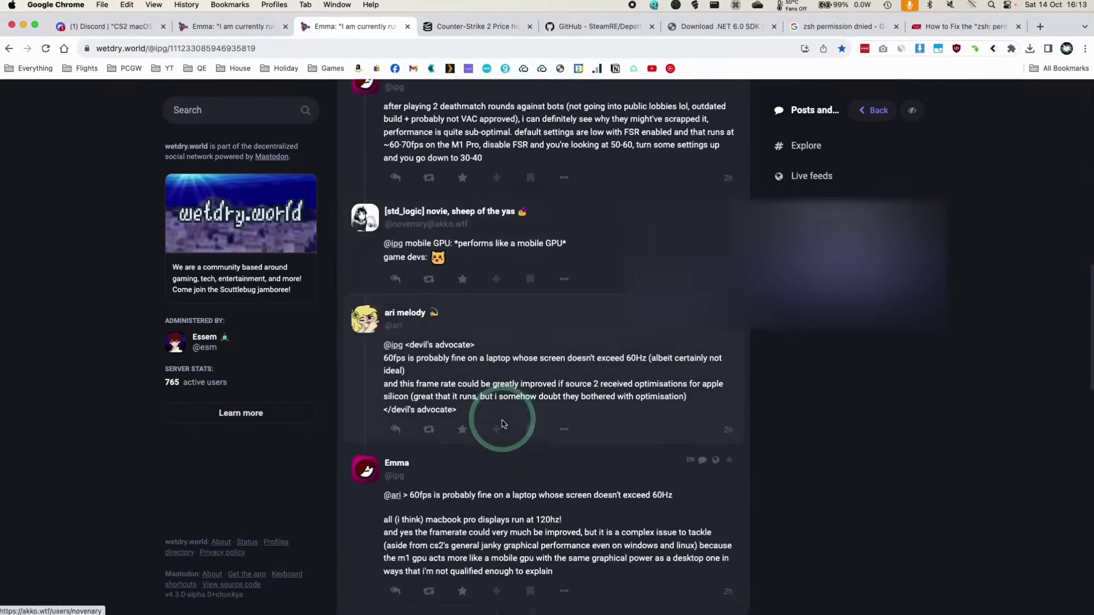
pyautogui.scroll(-7, 502, 424)
pyautogui.doubleClick(435, 349)
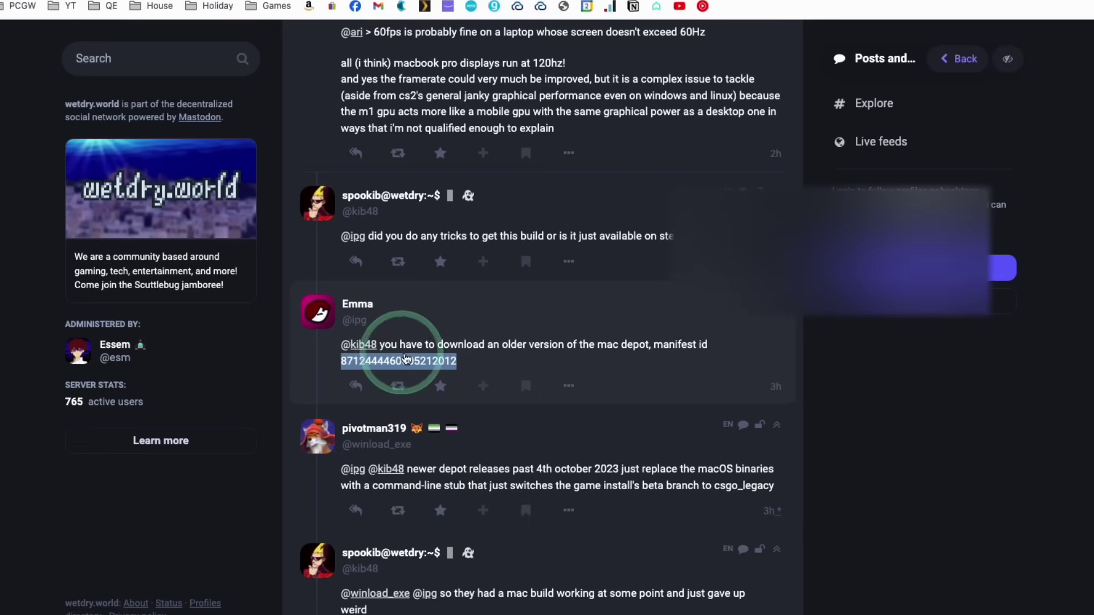
# - Return to Terminal, check the manifest ID in the prepared command, and run the depot download
pyautogui.click(462, 232)
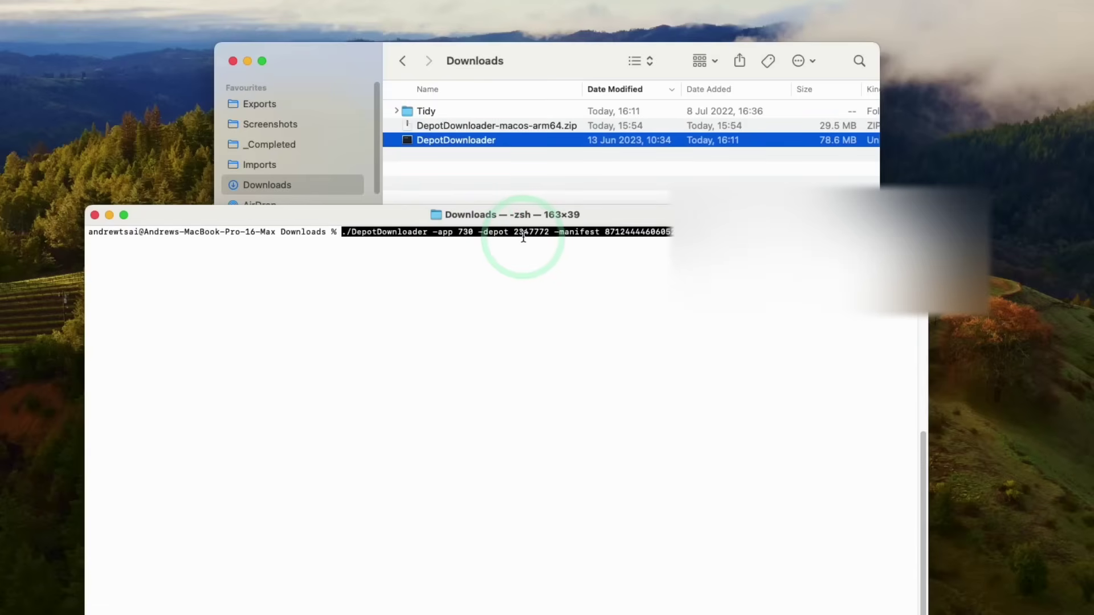
pyautogui.moveTo(610, 232); pyautogui.dragTo(671, 232)
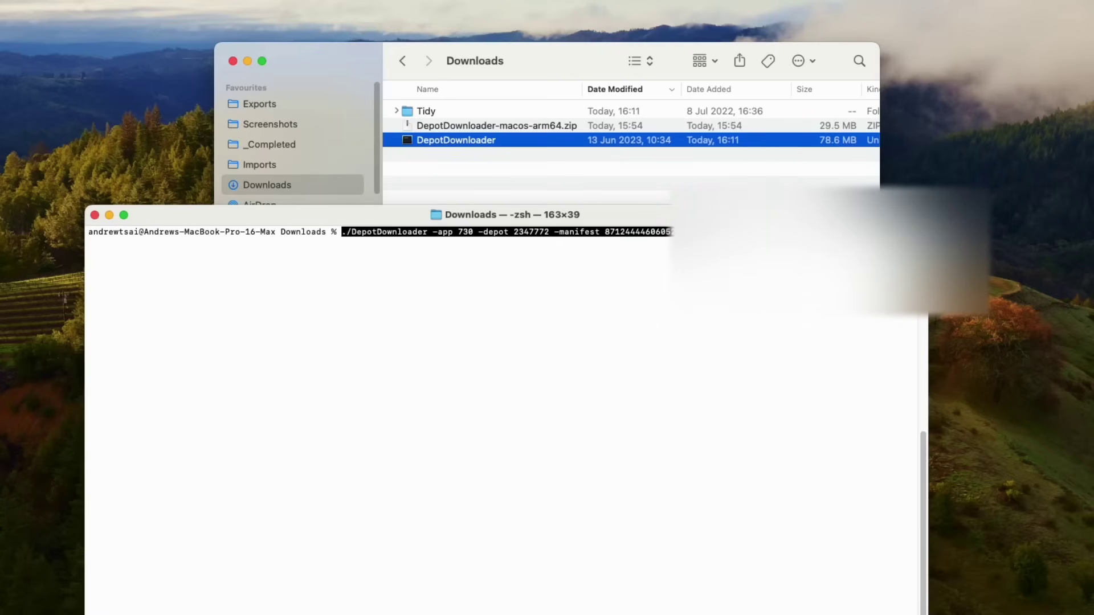
pyautogui.press('BackSpace')
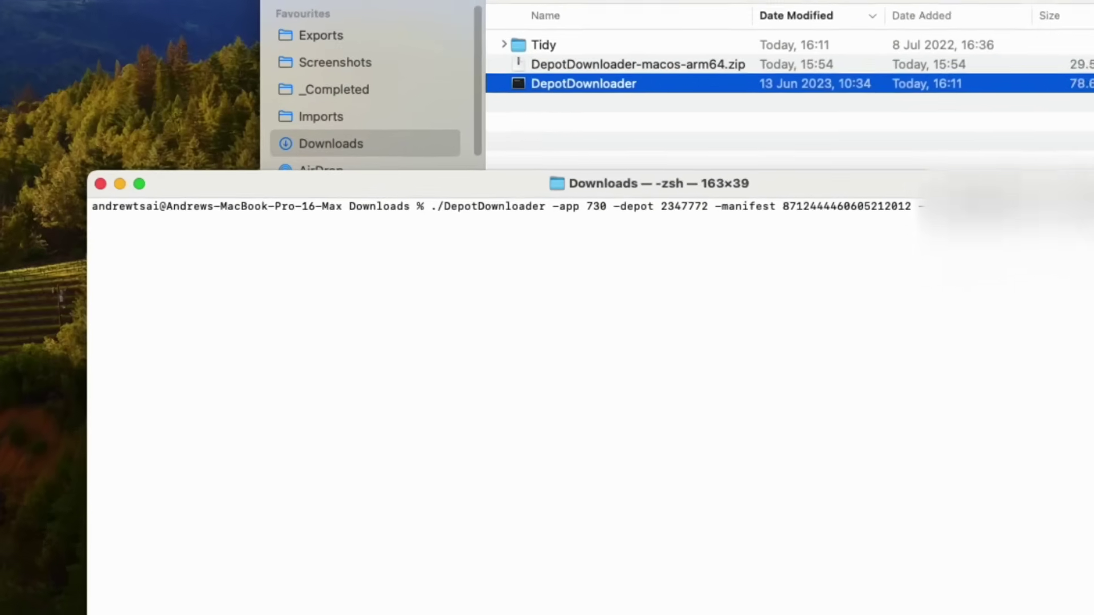
pyautogui.press('Return')
# - Follow the Steam Guard sign-in and depot download output, and close the Terminal window
pyautogui.moveTo(178, 230); pyautogui.dragTo(308, 247)
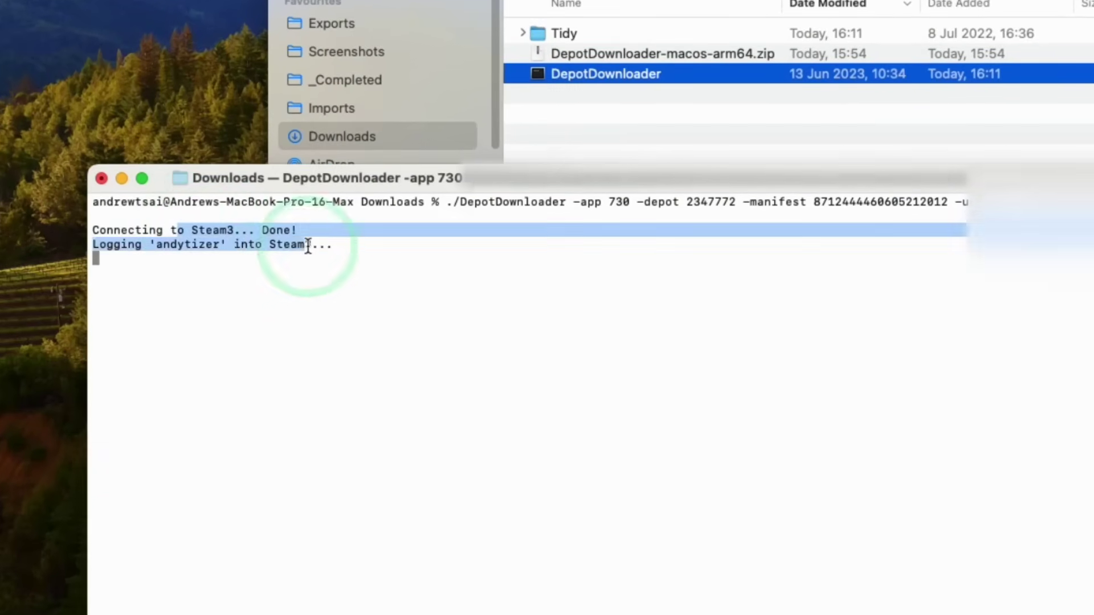
pyautogui.click(195, 256)
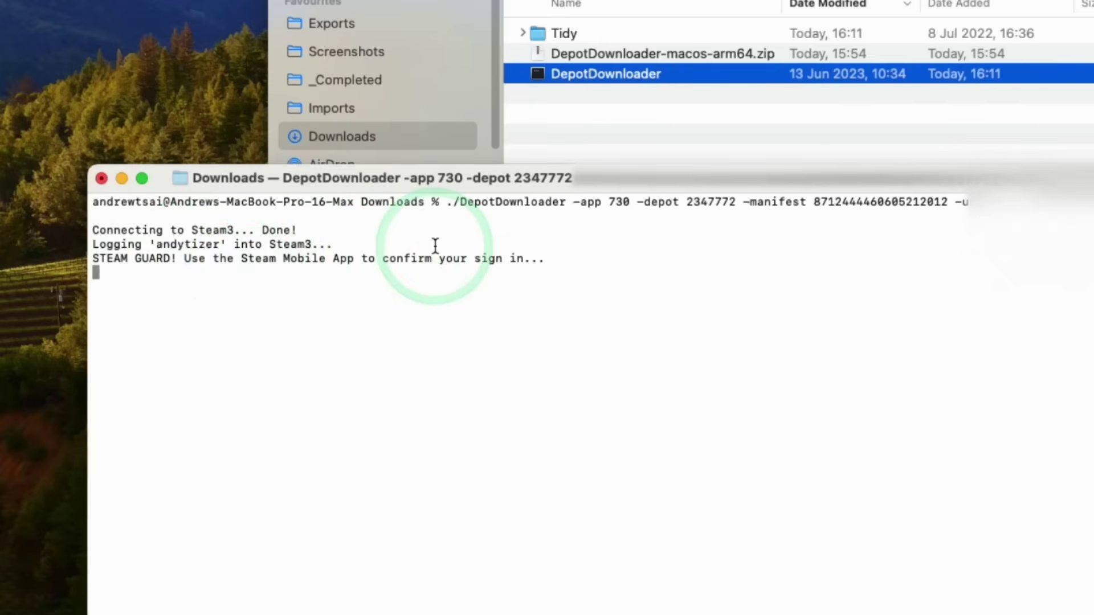
pyautogui.moveTo(203, 245); pyautogui.dragTo(229, 249)
pyautogui.click(523, 288)
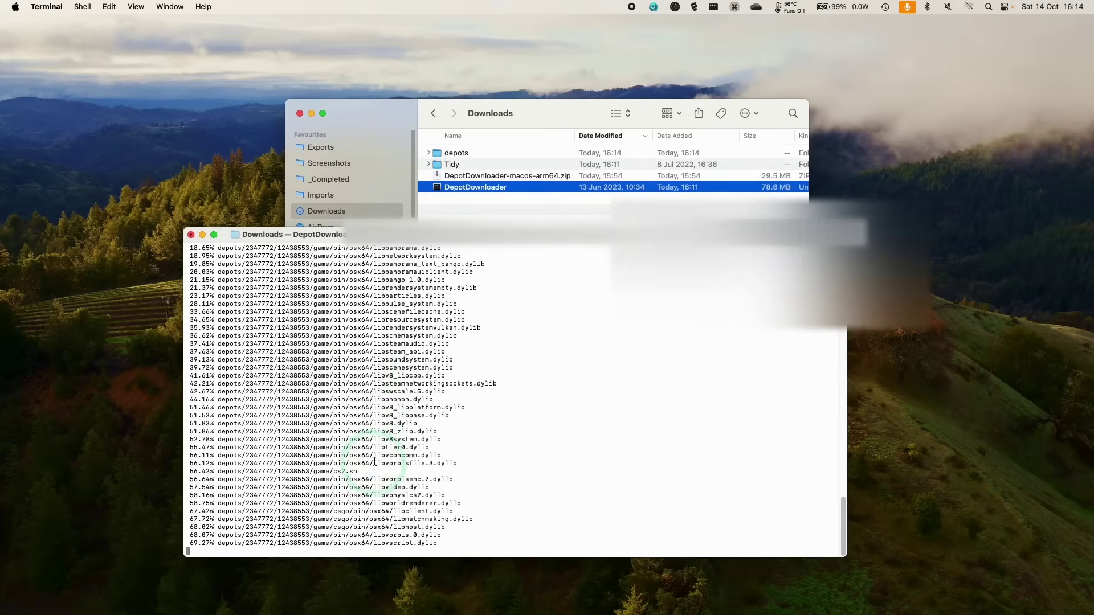
pyautogui.click(230, 531)
pyautogui.click(425, 497)
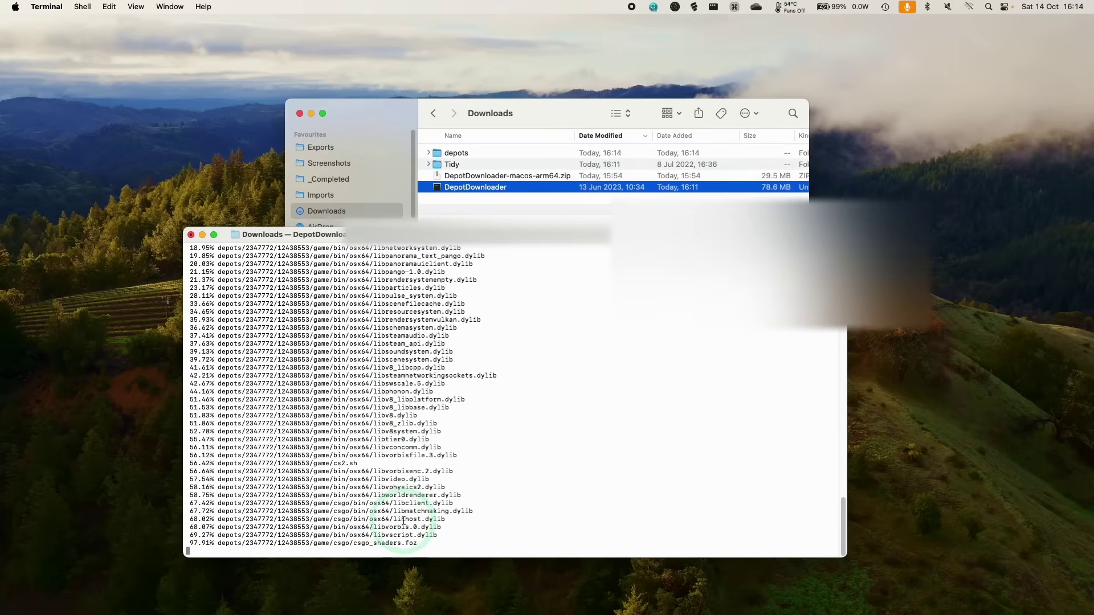
pyautogui.click(191, 235)
# - Open the depots folder in Downloads and drill down through 2347772 and 12438553 into the game folder
pyautogui.click(447, 154)
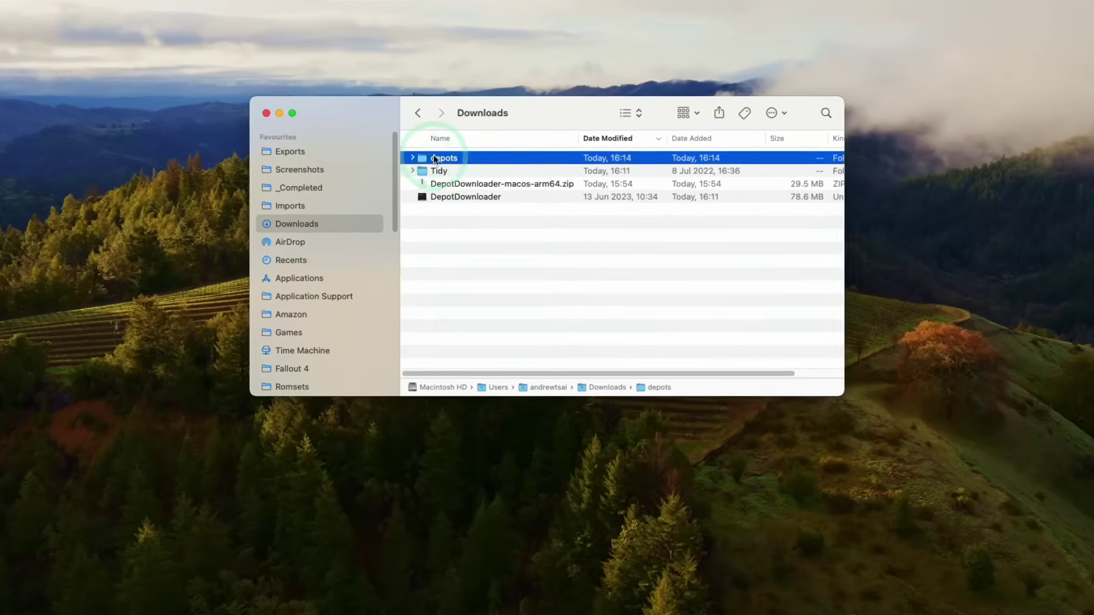
pyautogui.doubleClick(435, 158)
pyautogui.click(447, 159)
pyautogui.click(412, 158)
pyautogui.click(422, 171)
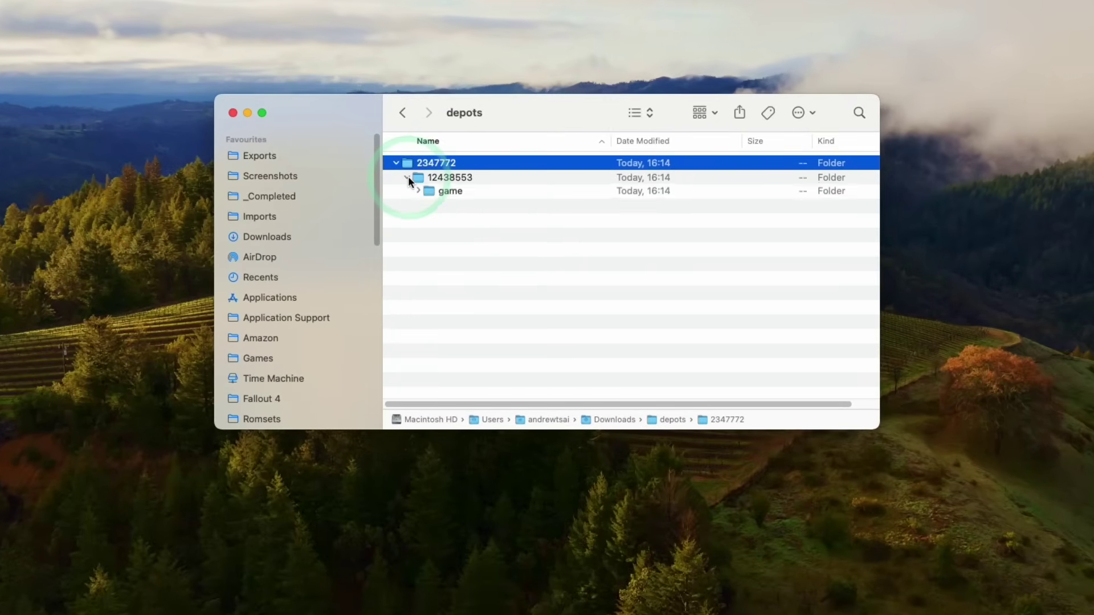
pyautogui.click(418, 191)
pyautogui.doubleClick(433, 191)
pyautogui.click(388, 125)
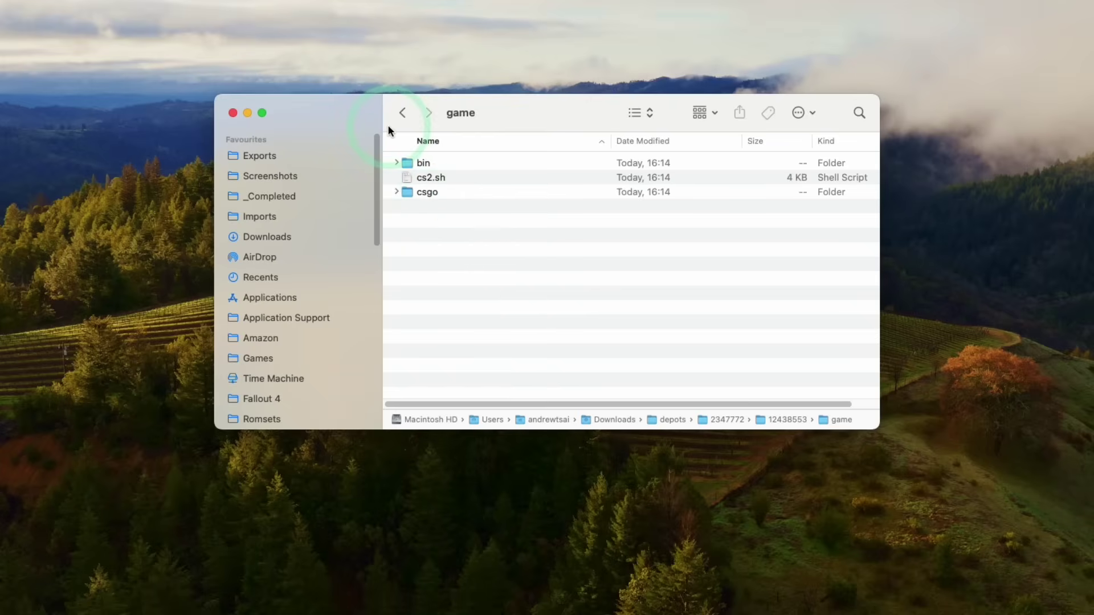
# - Go back to the depots folder and expand the game folder's csgo, bin and osx64 subfolders
pyautogui.click(402, 113)
pyautogui.click(429, 235)
pyautogui.click(429, 206)
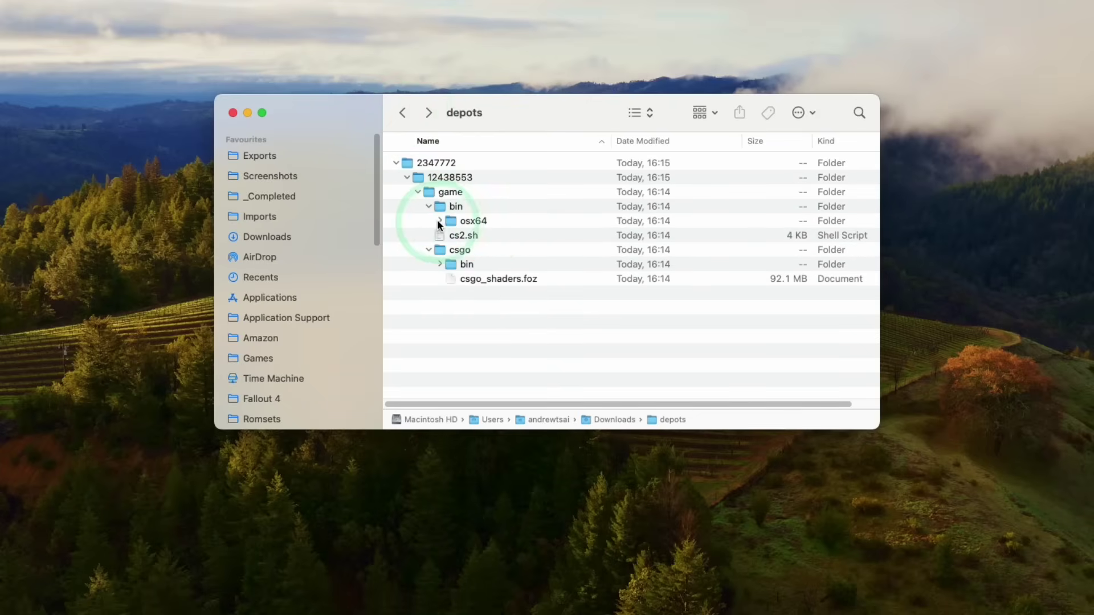
pyautogui.click(440, 220)
# - Inspect the file information of the cs2 application in osx64, and close the info window
pyautogui.rightClick(488, 236)
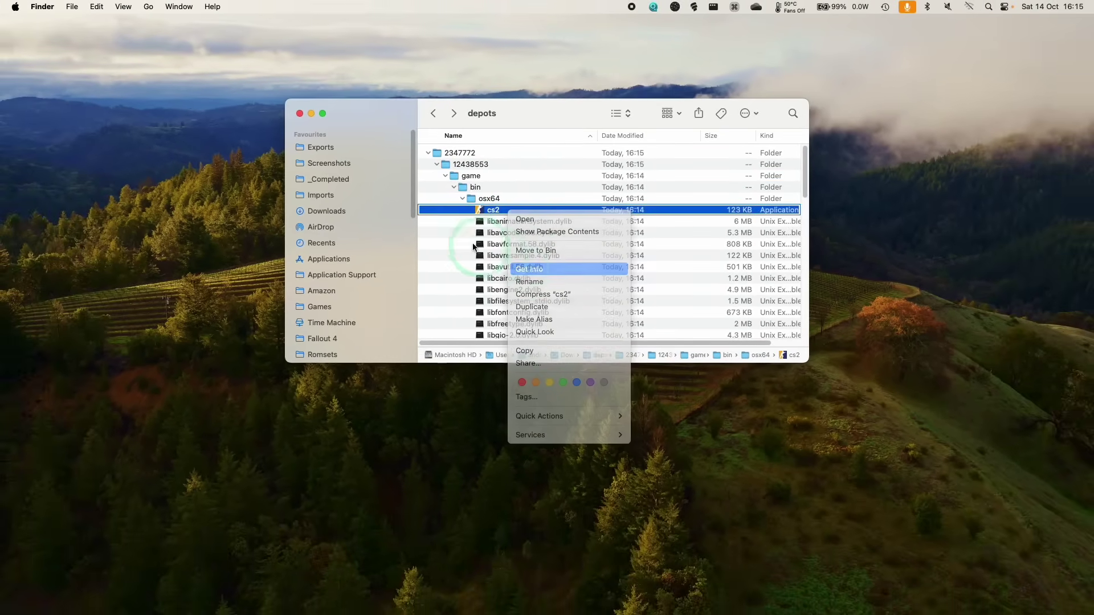
pyautogui.click(529, 269)
pyautogui.moveTo(195, 38); pyautogui.dragTo(306, 80)
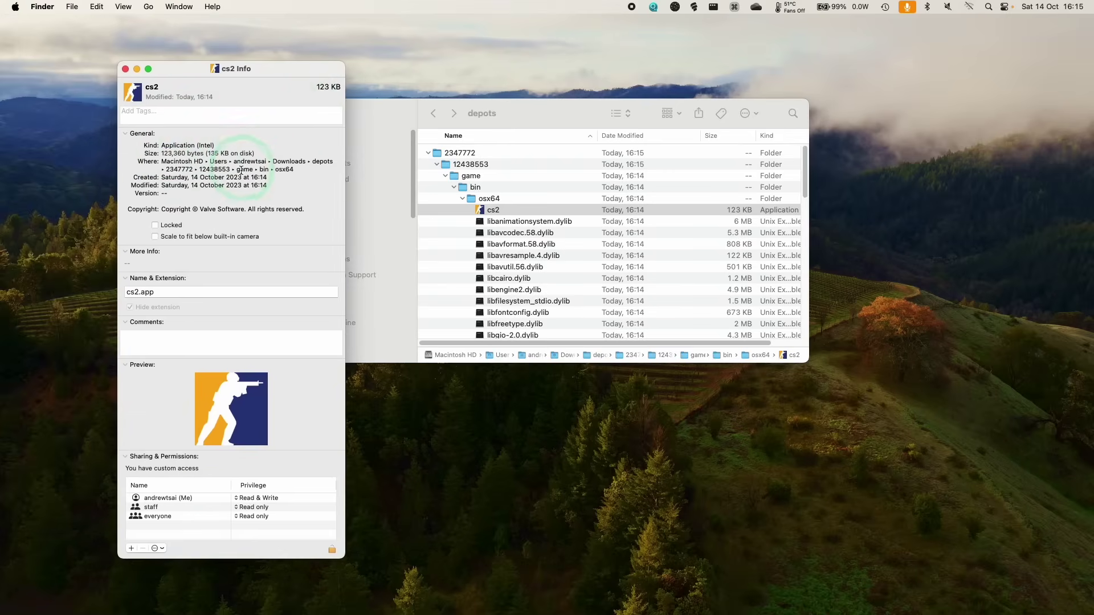
pyautogui.click(125, 68)
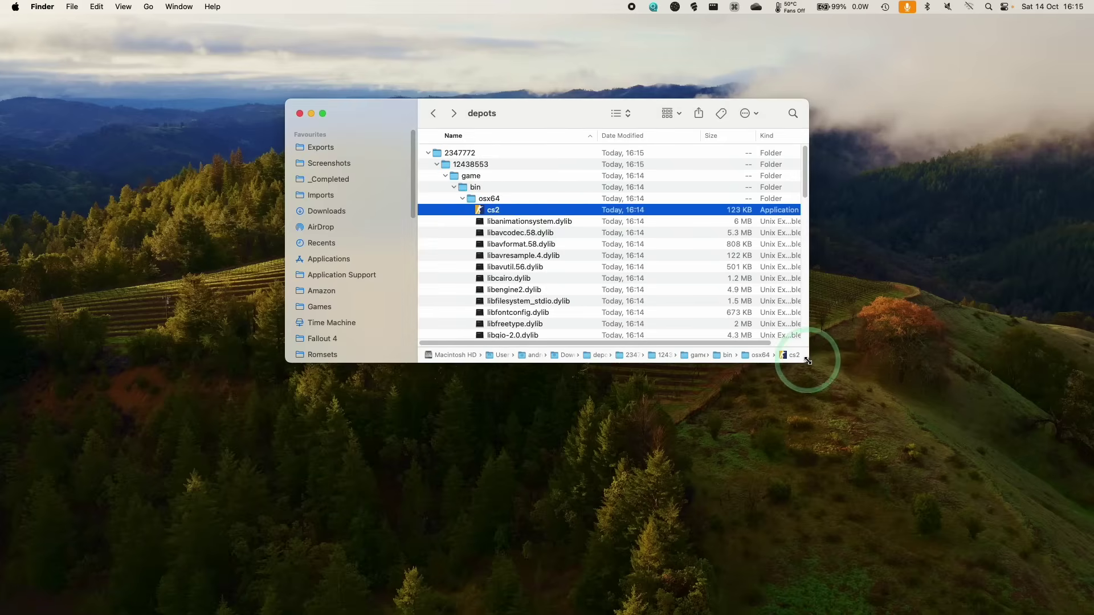
# - Enlarge the depots window and open the copied Counter-Strike Global Offensive folder in a new Finder window
pyautogui.moveTo(807, 360); pyautogui.dragTo(964, 528)
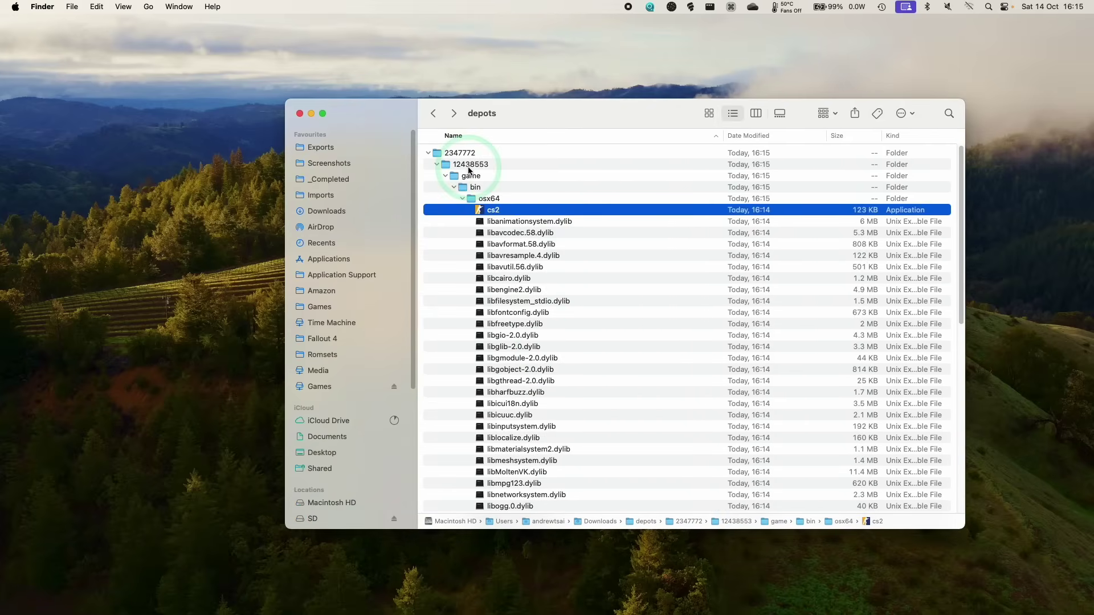
pyautogui.press('super+n')
pyautogui.moveTo(552, 129); pyautogui.dragTo(324, 138)
pyautogui.scroll(-5, 139, 299)
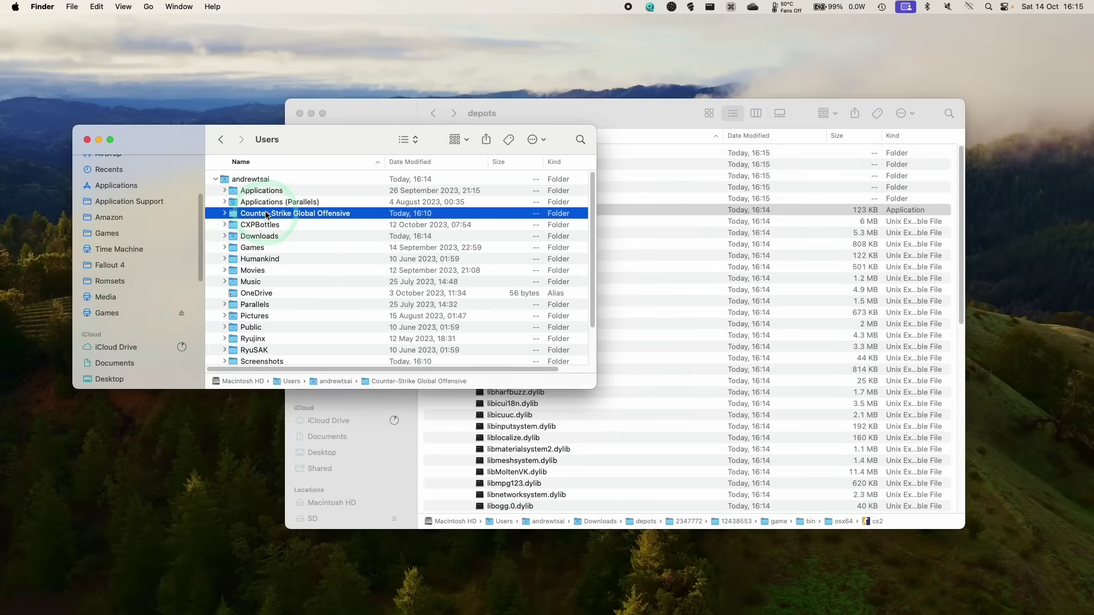
pyautogui.doubleClick(266, 215)
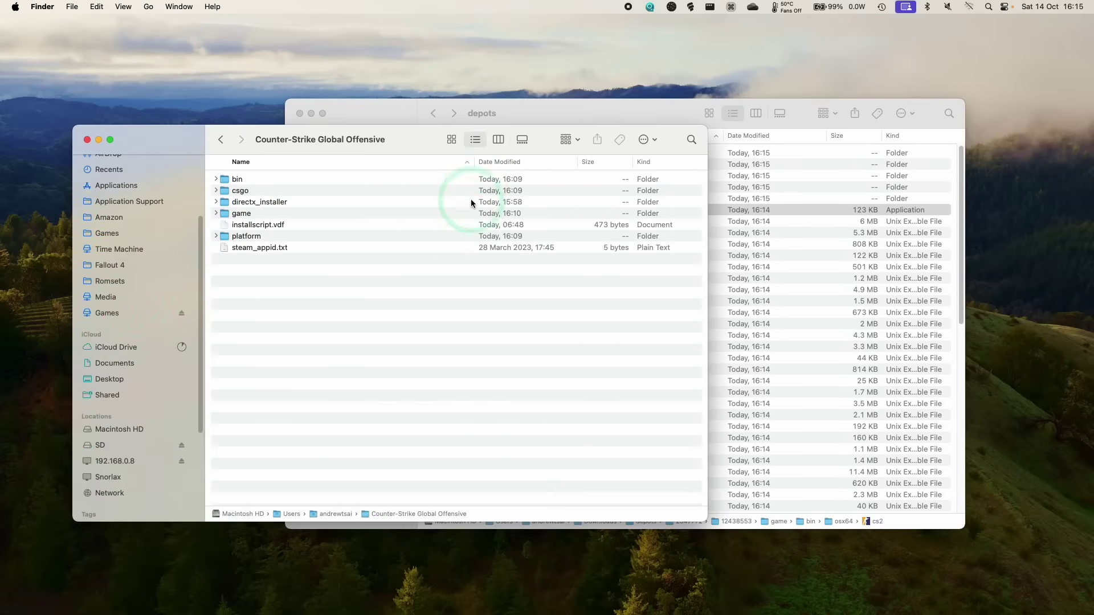
# - Arrange the depots and Counter-Strike Global Offensive windows side by side, narrowing the latter to reveal both file lists
pyautogui.moveTo(553, 118); pyautogui.dragTo(735, 119)
pyautogui.click(704, 265)
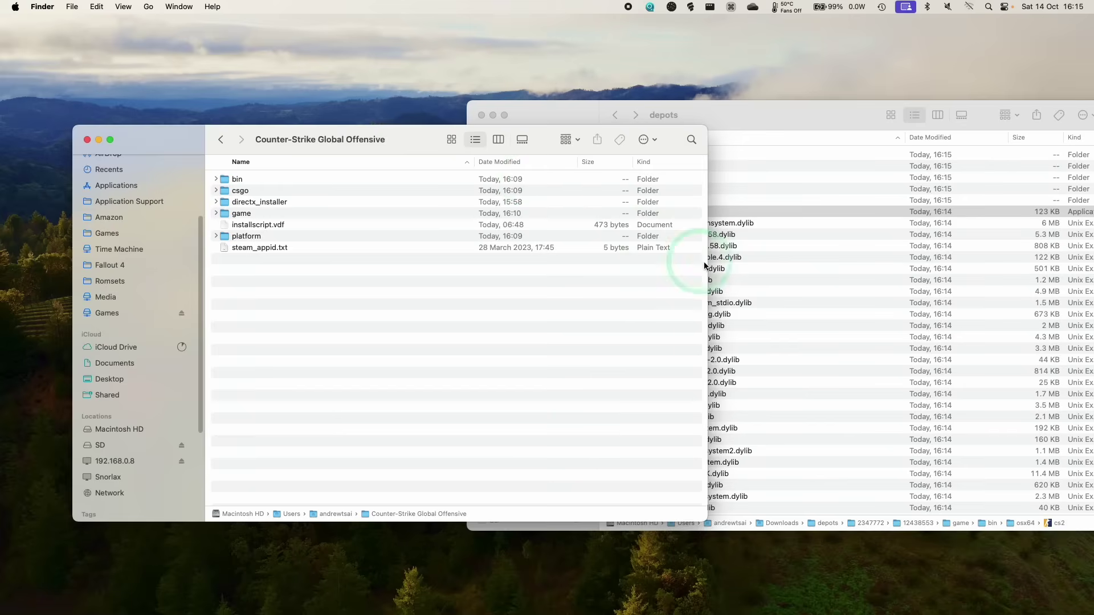
pyautogui.moveTo(708, 267); pyautogui.dragTo(547, 268)
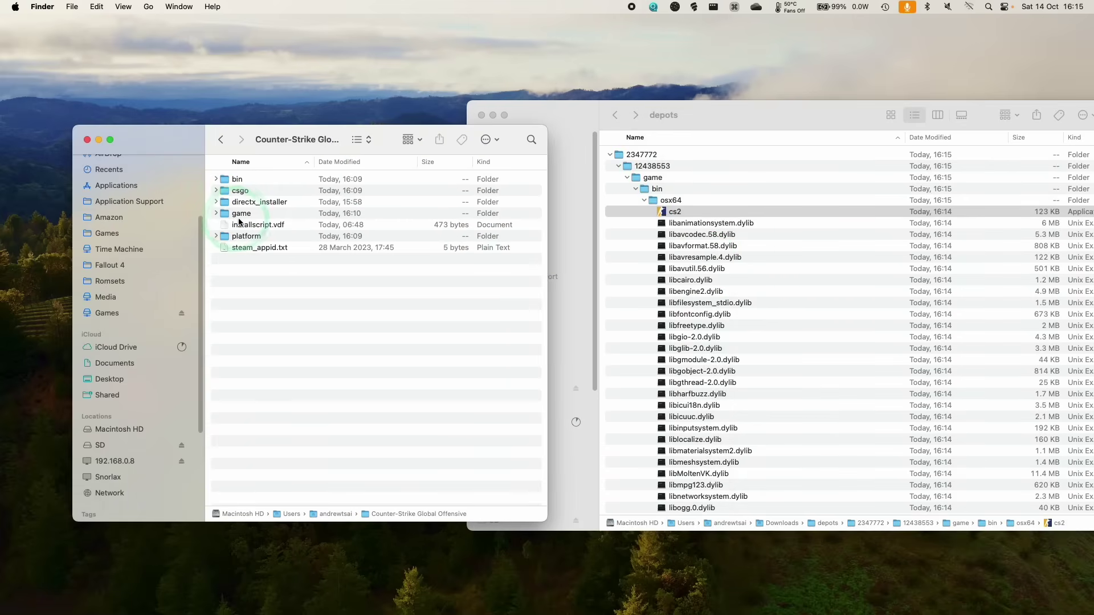
# - Expand the game folder in both windows and the csgo subfolder in depots to compare their structures
pyautogui.click(226, 214)
pyautogui.click(627, 177)
pyautogui.click(638, 177)
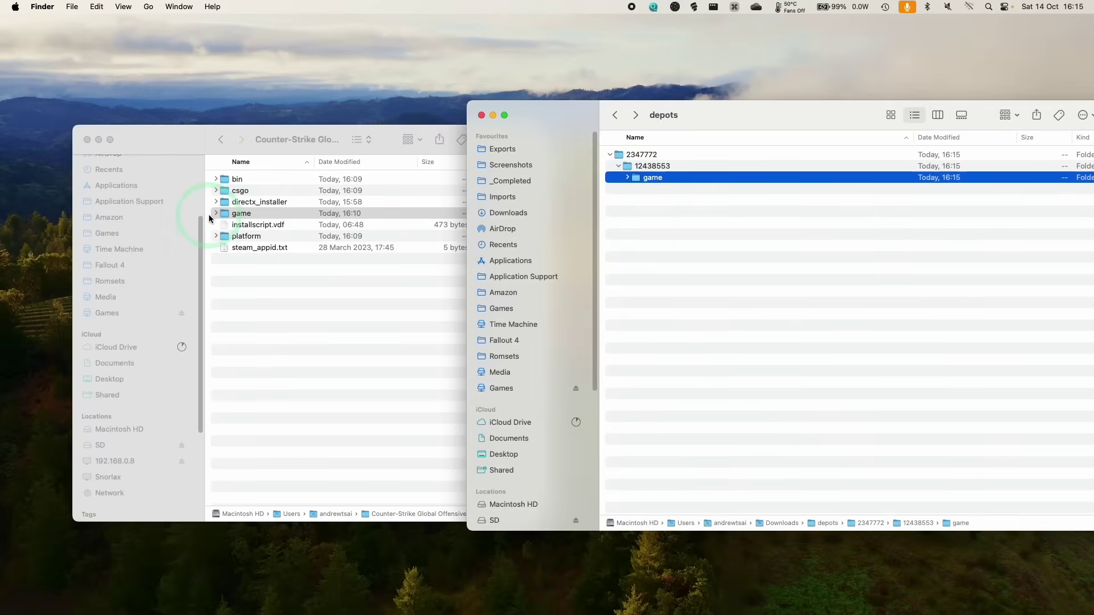
pyautogui.click(216, 213)
pyautogui.click(631, 179)
pyautogui.click(628, 178)
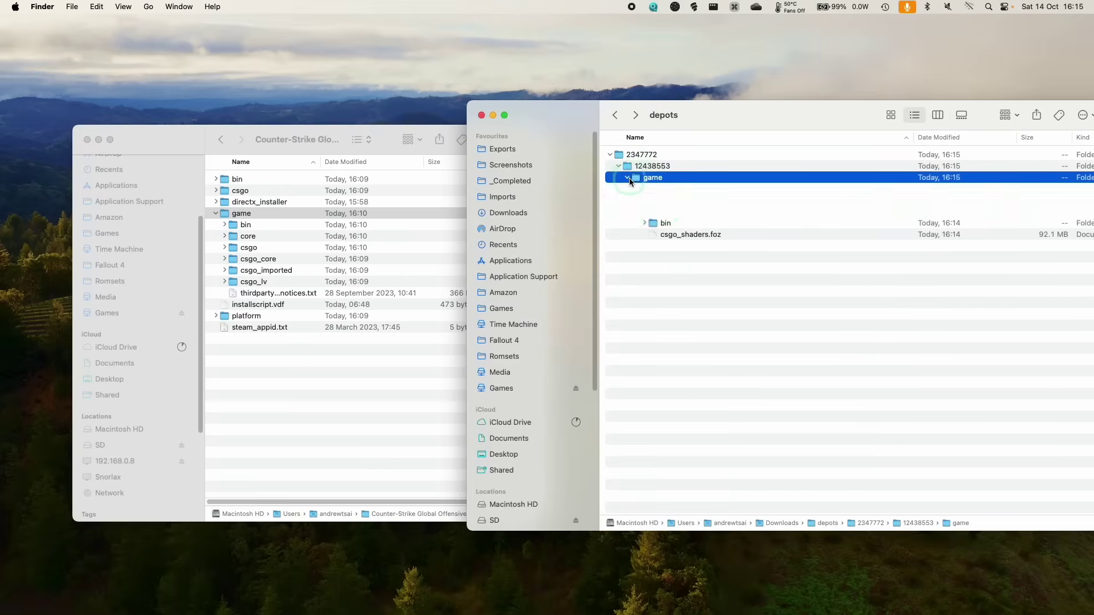
pyautogui.click(636, 213)
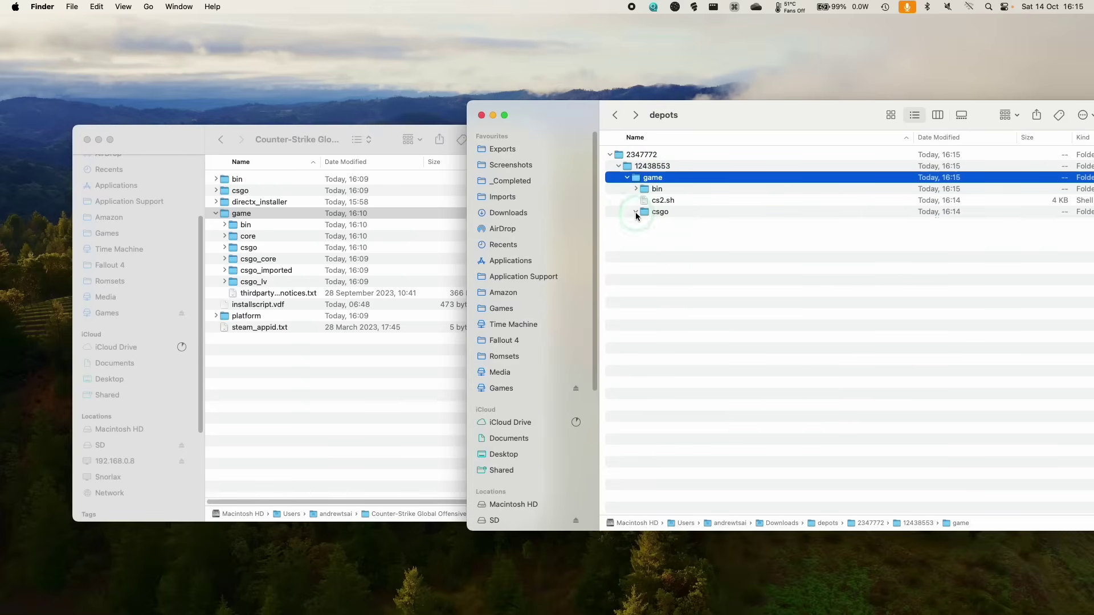
pyautogui.click(636, 213)
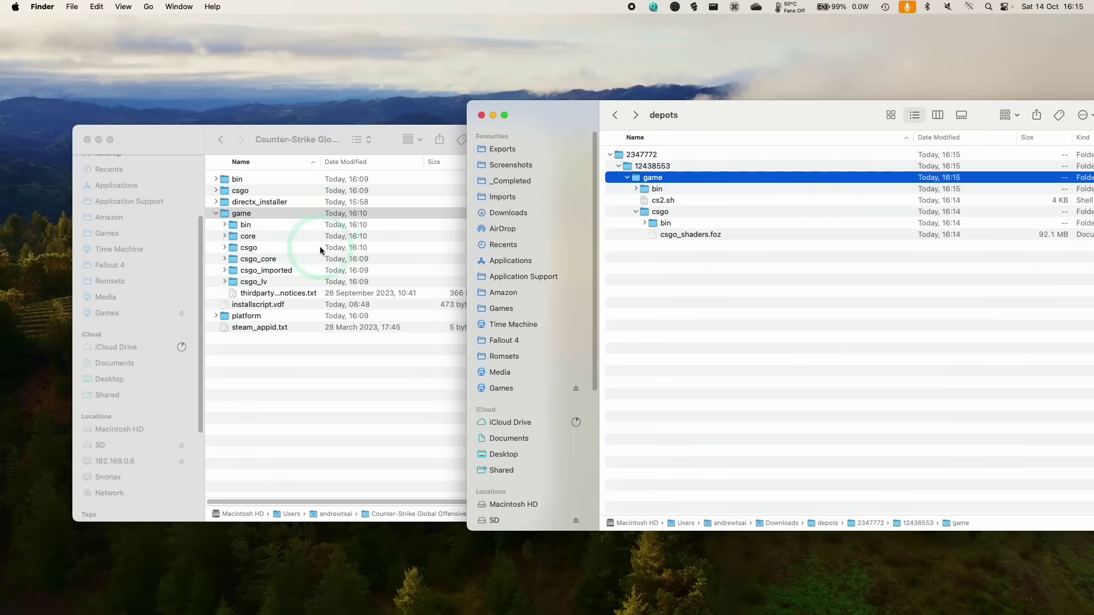
# - Move osx64 from the depot's game/bin into the copied game's bin folder, and move cs2.sh into the copied game folder
pyautogui.click(636, 191)
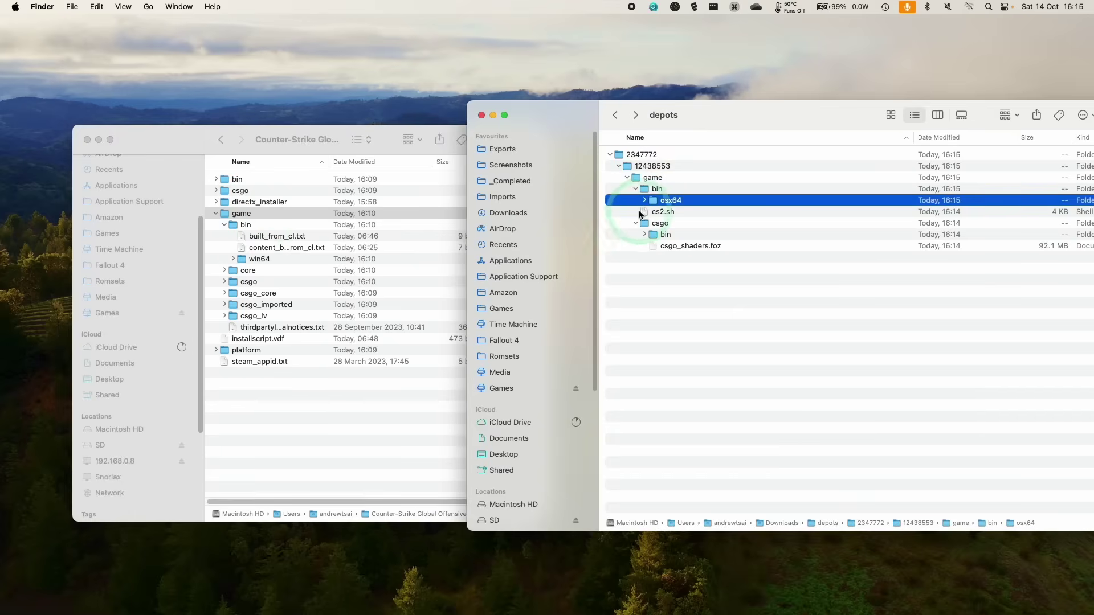
pyautogui.moveTo(667, 201); pyautogui.dragTo(246, 234)
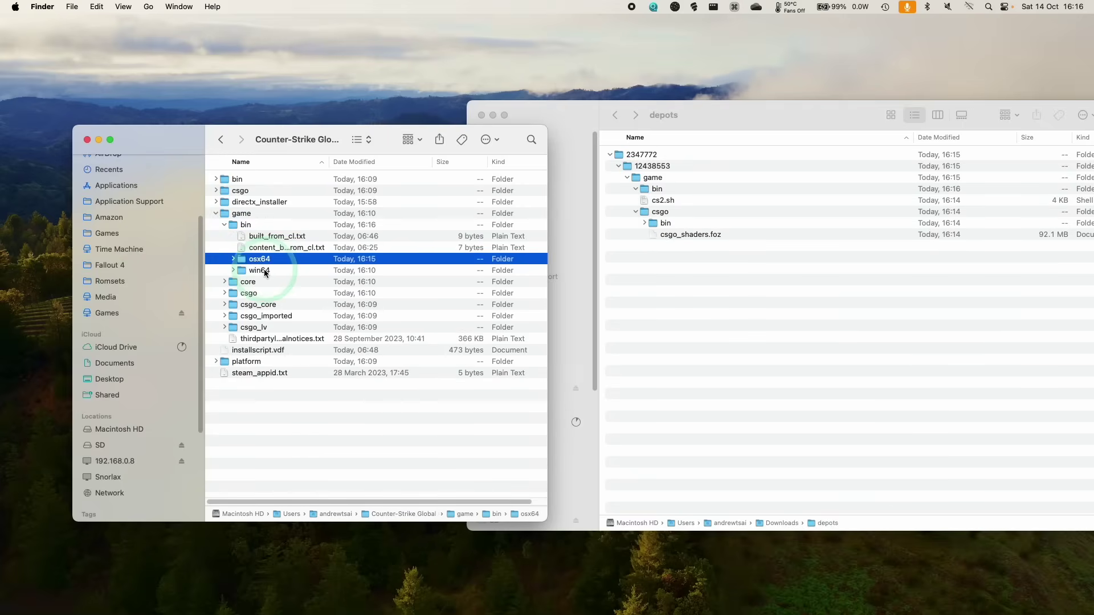
pyautogui.click(635, 188)
pyautogui.moveTo(660, 201); pyautogui.dragTo(249, 215)
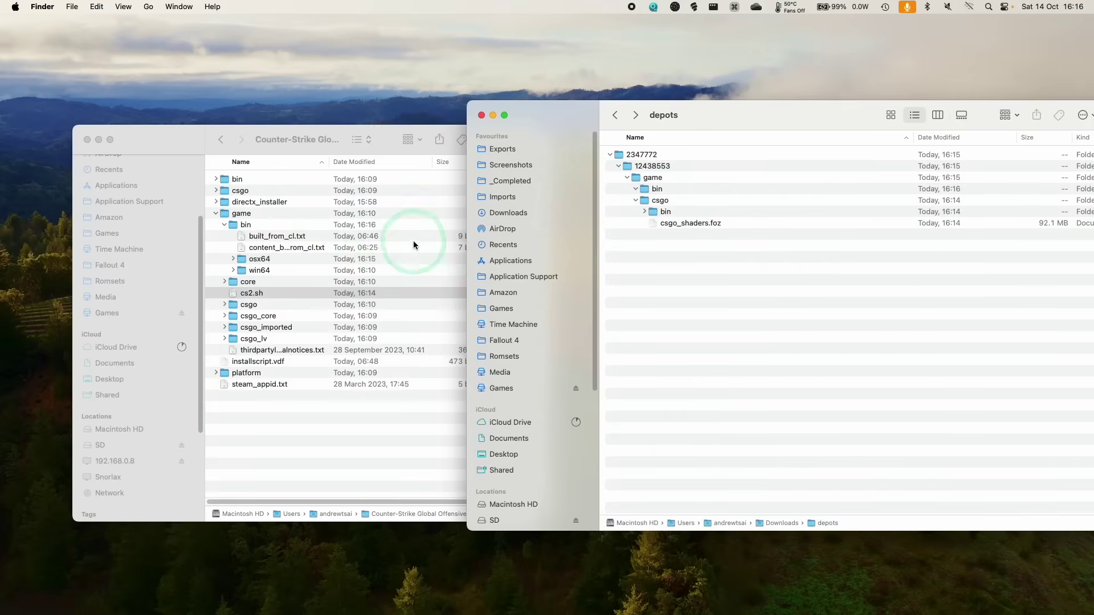
# - Move the osx64 folder from the depot's csgo/bin into the copied game's csgo/bin folder
pyautogui.click(227, 307)
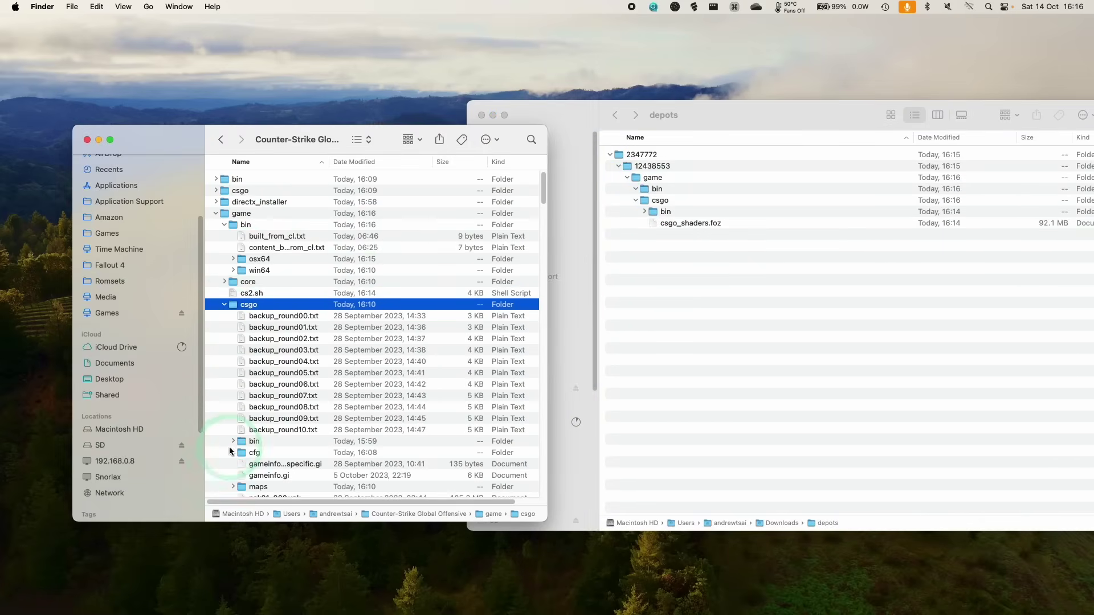
pyautogui.click(233, 442)
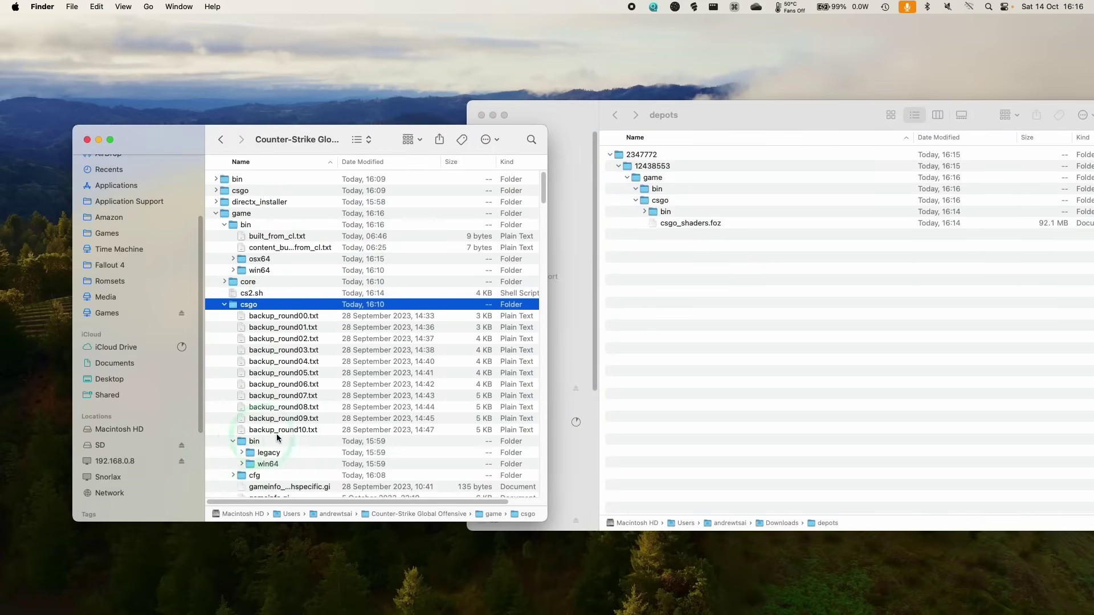
pyautogui.click(646, 211)
pyautogui.moveTo(678, 223); pyautogui.dragTo(260, 445)
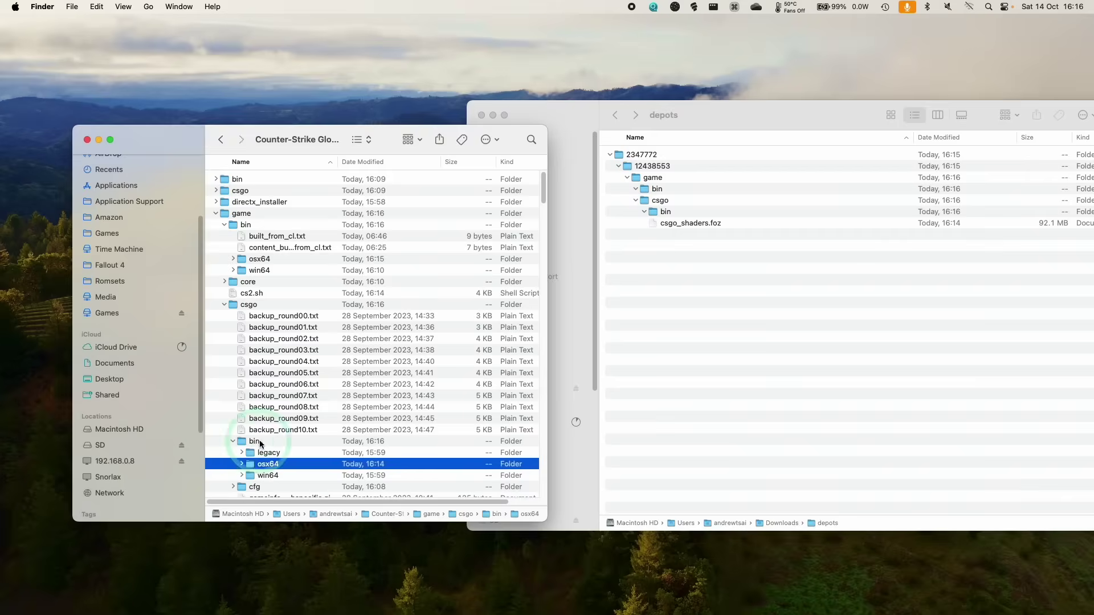
# - Move csgo_shaders.foz from the depot's csgo folder into the copied game's csgo folder
pyautogui.click(748, 309)
pyautogui.click(662, 224)
pyautogui.moveTo(631, 237); pyautogui.dragTo(262, 319)
pyautogui.scroll(-3, 285, 404)
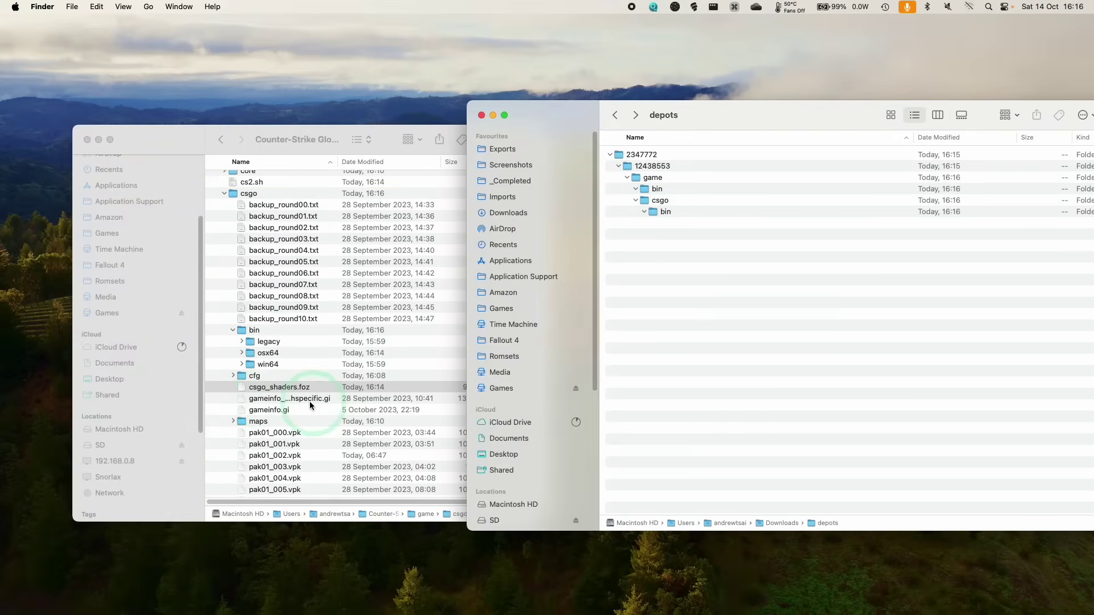
pyautogui.scroll(2, 323, 396)
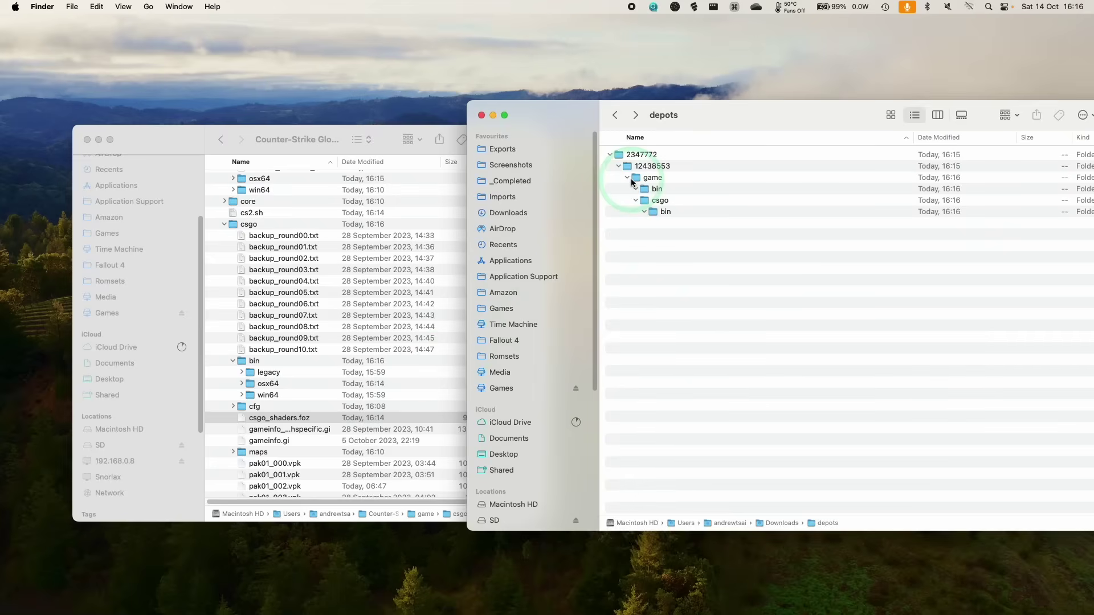
# - Check the remaining depot folders, close the depots window, and enlarge the Counter-Strike Global Offensive window
pyautogui.click(619, 166)
pyautogui.click(619, 165)
pyautogui.click(610, 154)
pyautogui.click(611, 154)
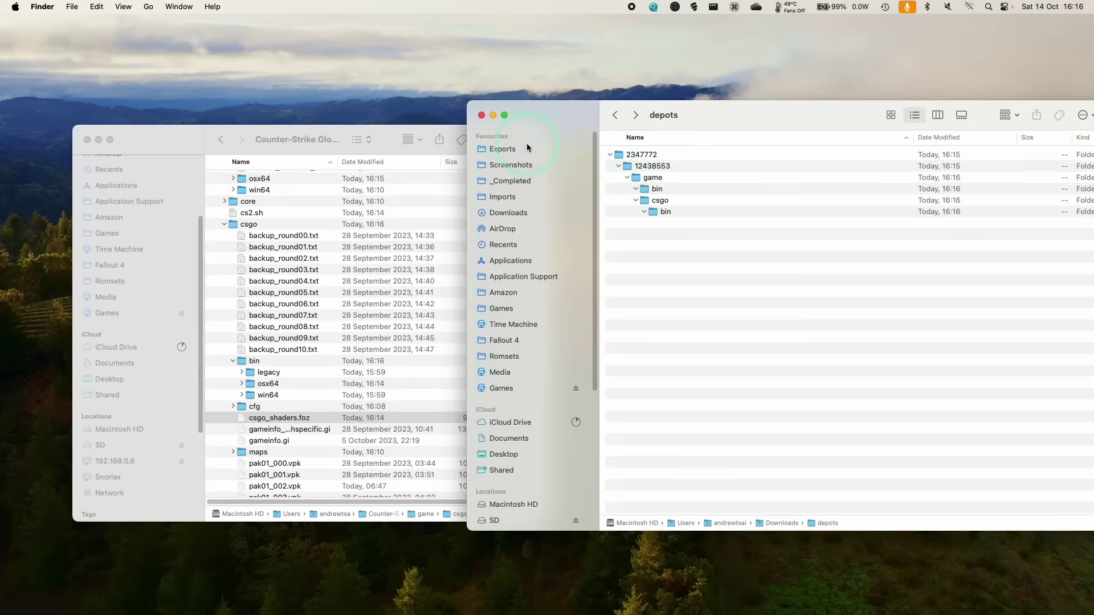
pyautogui.click(481, 116)
pyautogui.moveTo(547, 521); pyautogui.dragTo(902, 547)
pyautogui.scroll(3, 386, 356)
pyautogui.click(298, 272)
pyautogui.scroll(1, 298, 273)
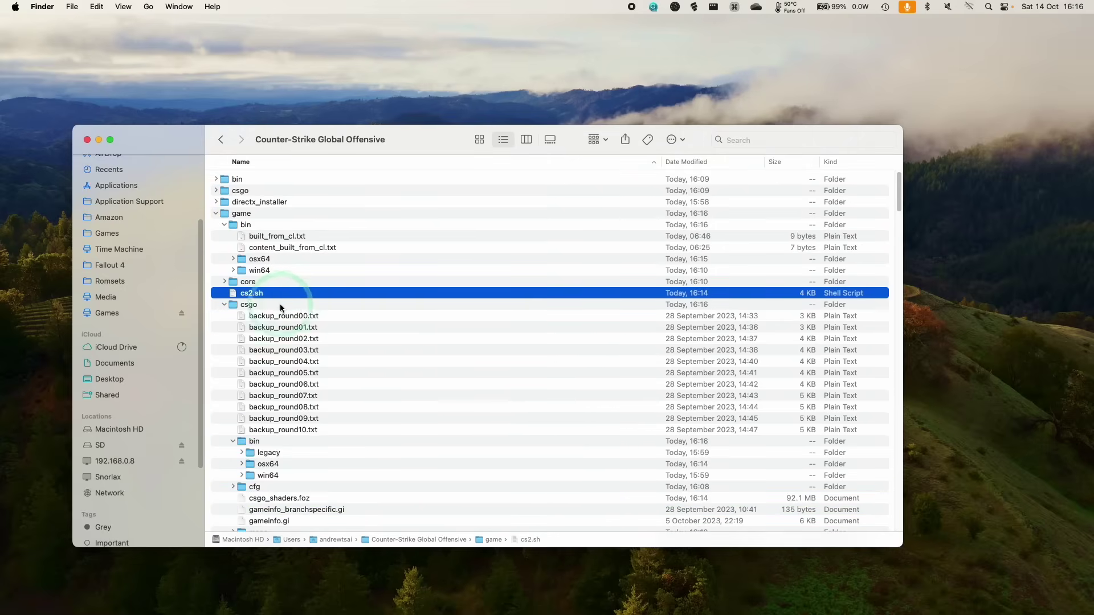
# - Open the game folder, collapse its bin and csgo subfolders, and select cs2.sh
pyautogui.doubleClick(240, 214)
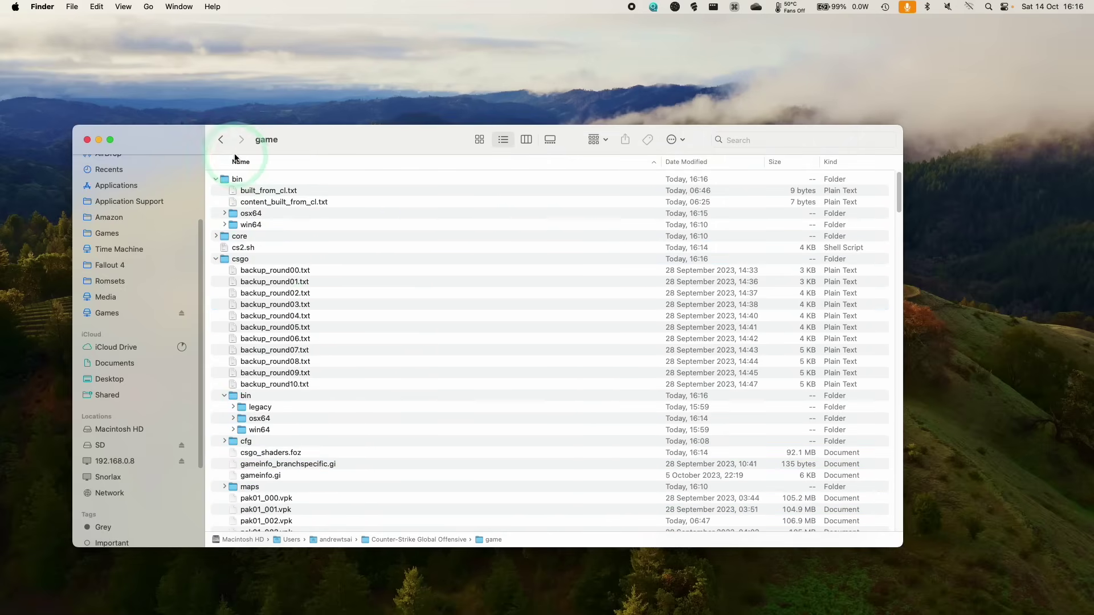
pyautogui.click(216, 179)
pyautogui.click(216, 213)
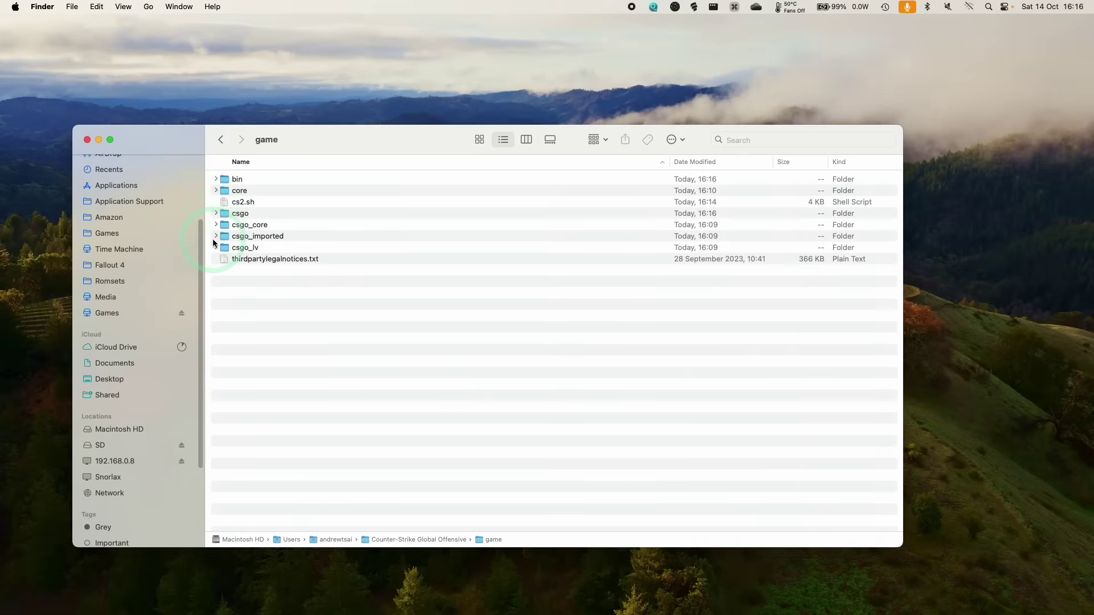
pyautogui.click(223, 205)
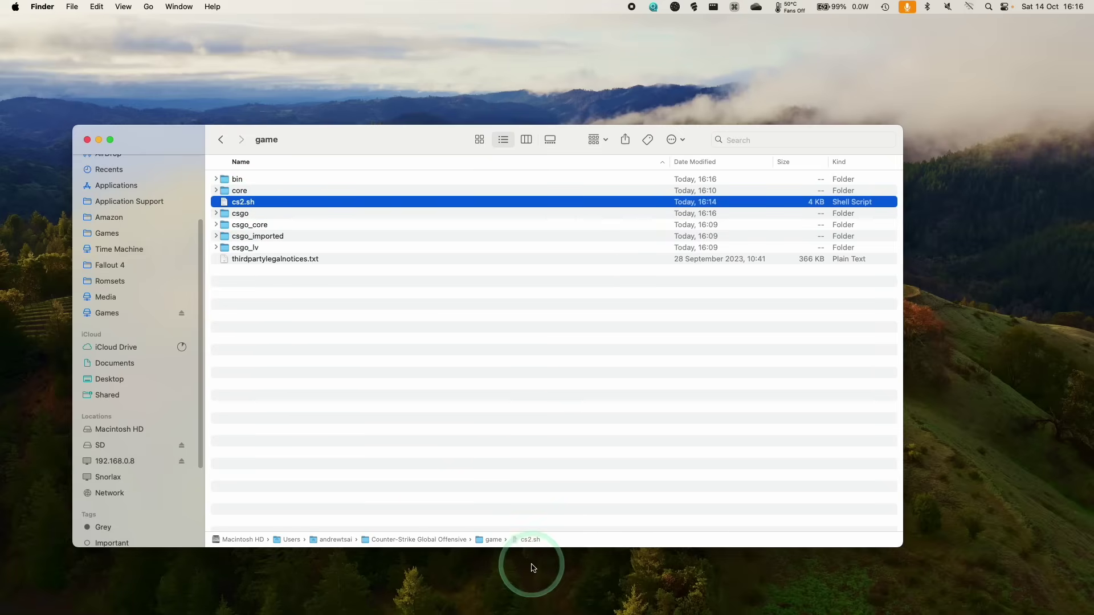
# - Open a Terminal session at the game folder and list its contents with ls
pyautogui.rightClick(504, 543)
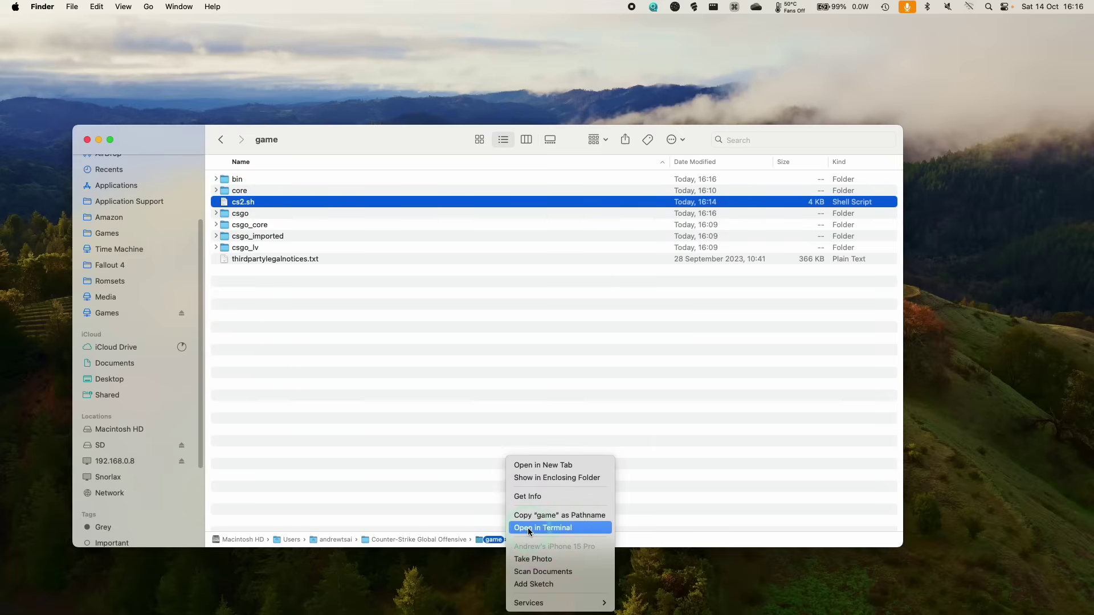
pyautogui.click(530, 529)
pyautogui.write('l')
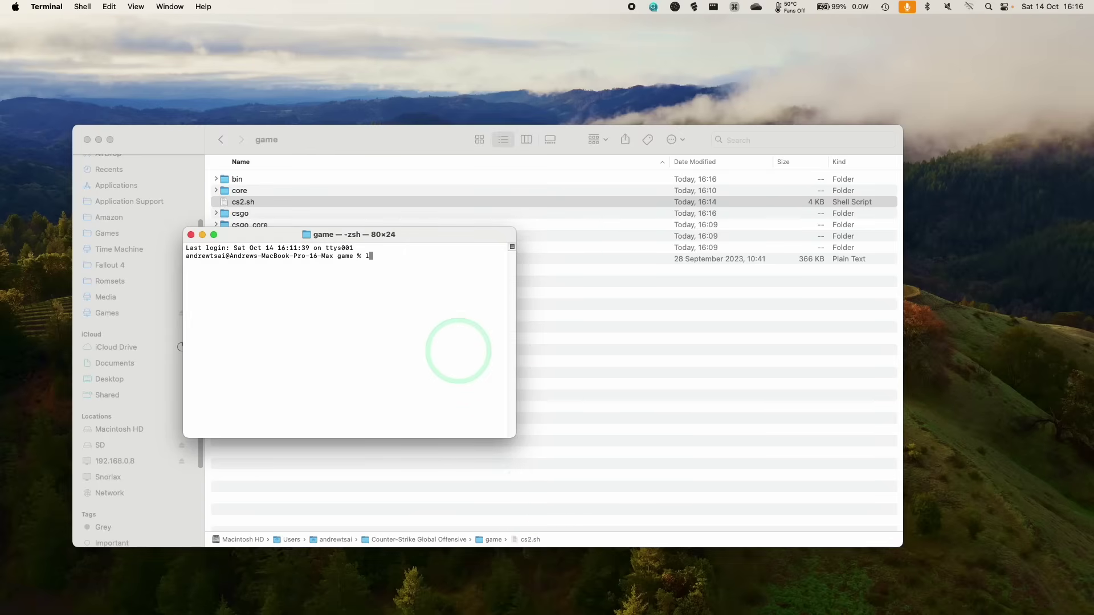
pyautogui.write('s')
pyautogui.press('Return')
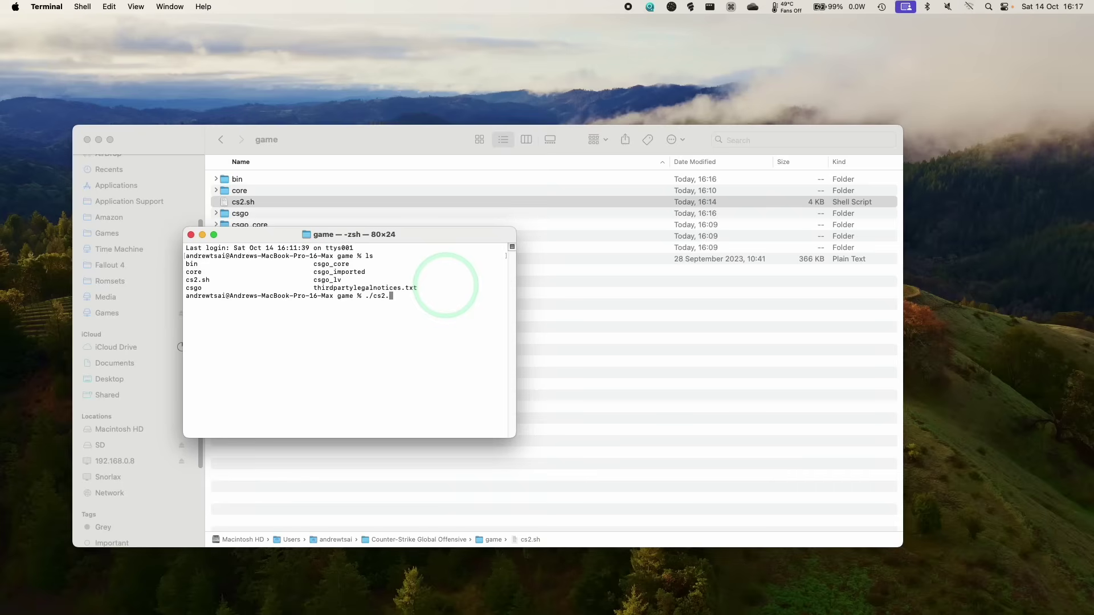
# - Try running ./cs2.sh, and give the script clean attributes and execute permission with xattr -cr and chmod +x
pyautogui.press('Return')
pyautogui.moveTo(419, 230); pyautogui.dragTo(632, 329)
pyautogui.write('xattr -cr')
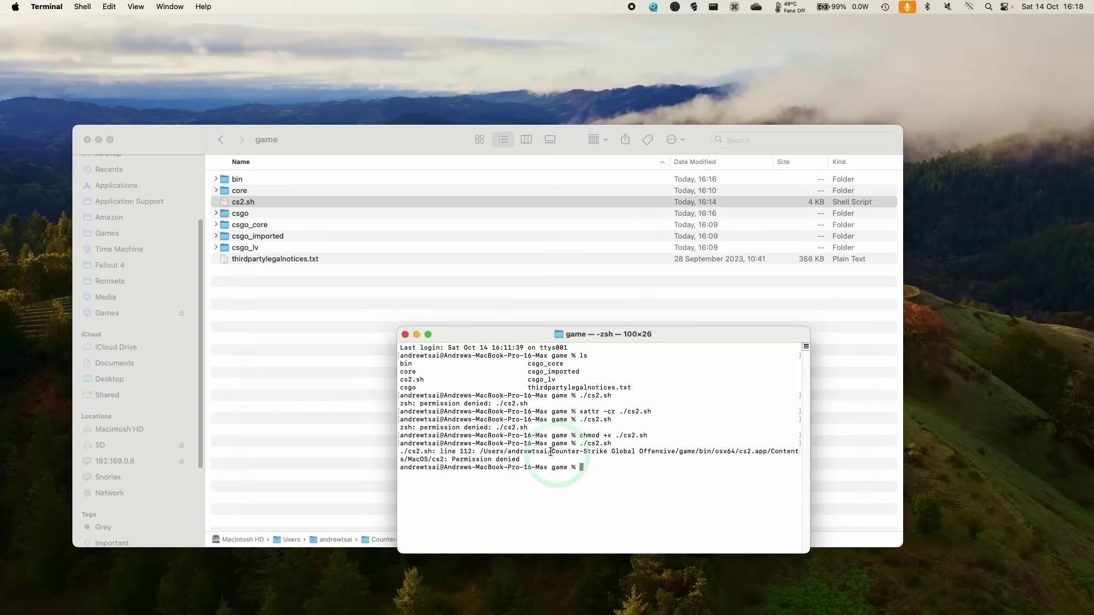
# - Expand the bin and osx64 folders inside game in Finder and select the cs2 application
pyautogui.click(218, 180)
pyautogui.click(225, 214)
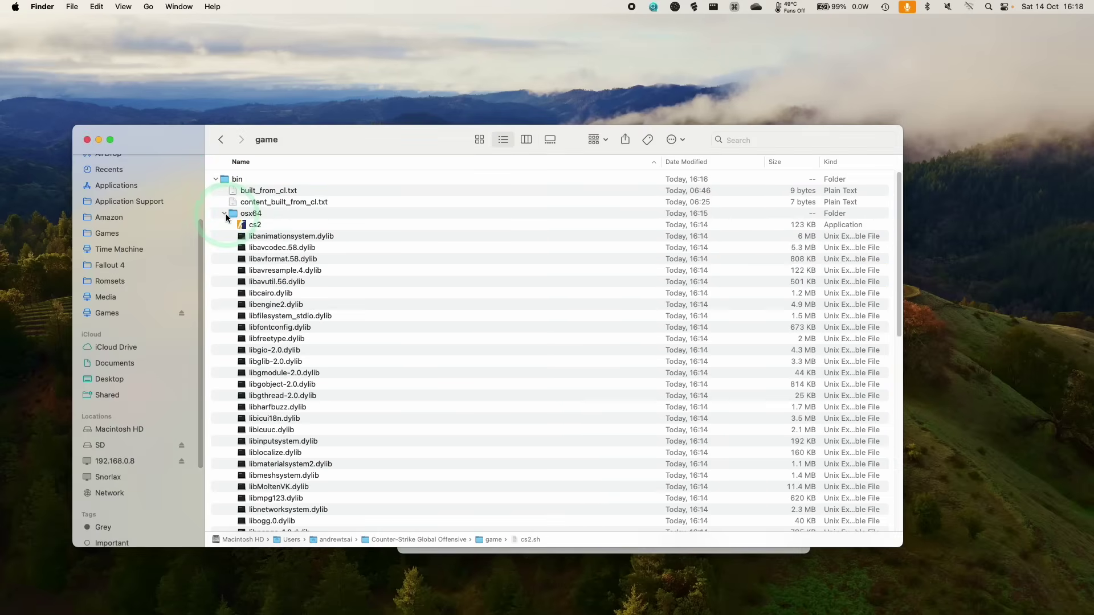
pyautogui.click(247, 227)
# - Return to the game Terminal, run ./cs2.sh again, and examine the file path named in its output
pyautogui.click(632, 550)
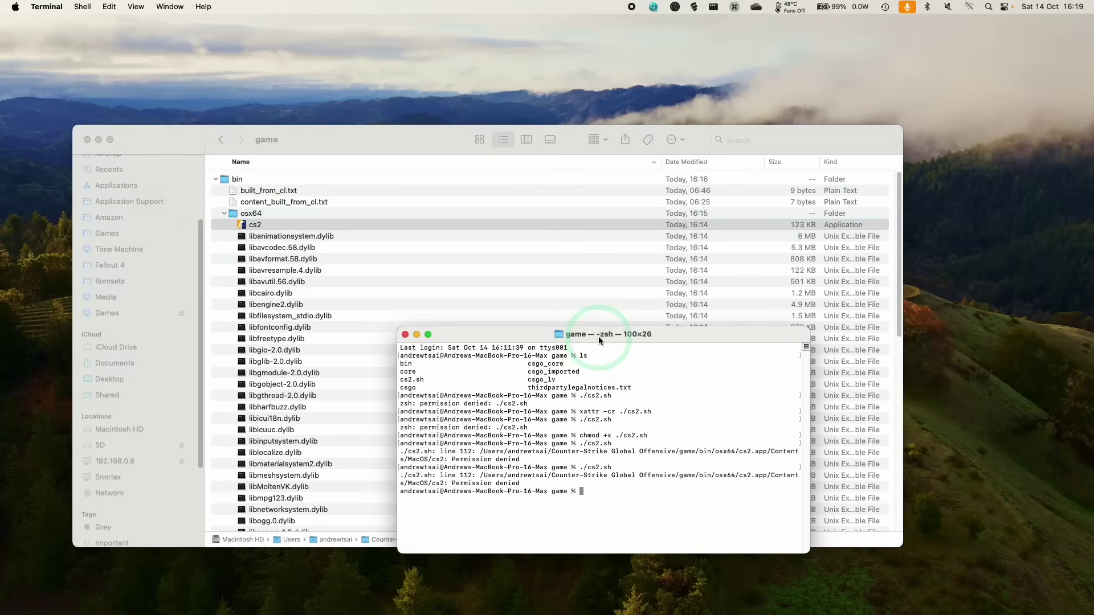
pyautogui.moveTo(598, 336); pyautogui.dragTo(648, 338)
pyautogui.click(686, 507)
pyautogui.moveTo(711, 493); pyautogui.dragTo(480, 469)
pyautogui.moveTo(589, 494); pyautogui.dragTo(593, 494)
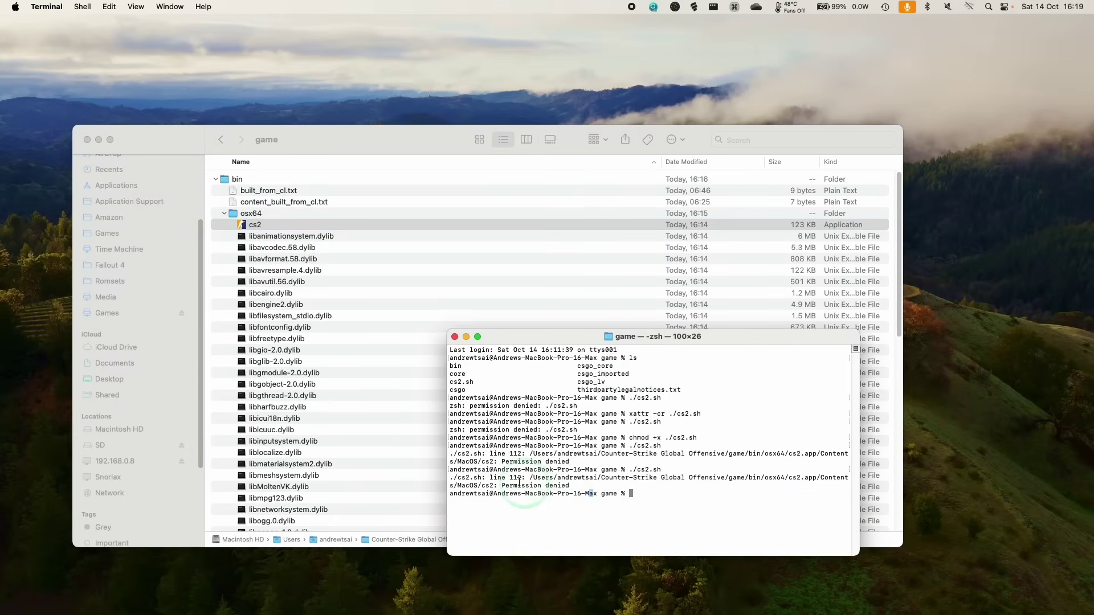
pyautogui.moveTo(817, 478); pyautogui.dragTo(822, 494)
pyautogui.click(831, 491)
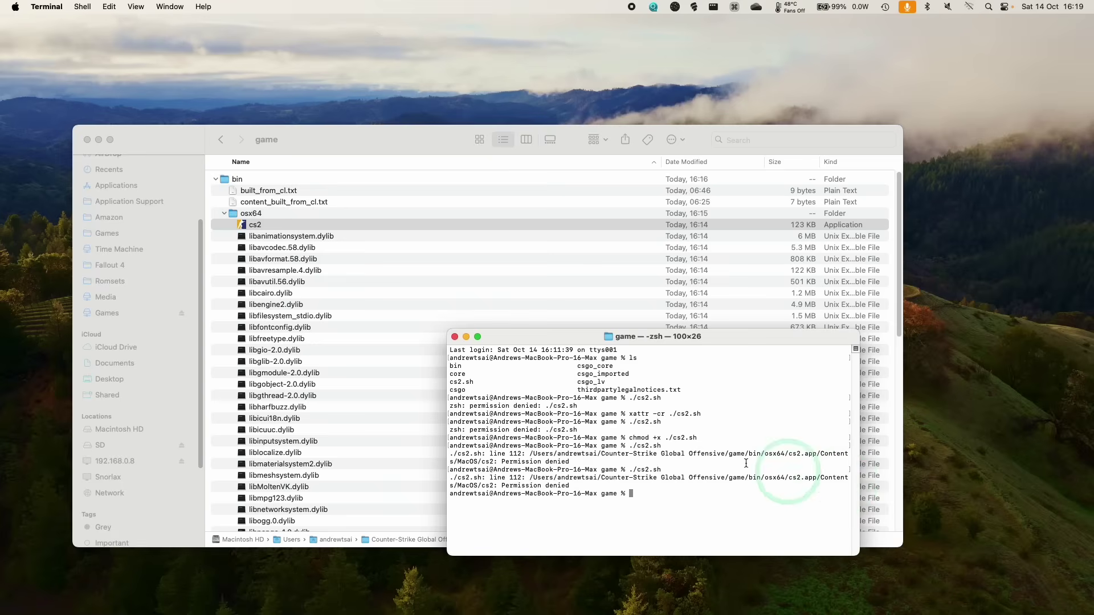
# - Show the package contents of the cs2 application in osx64 and expand its Contents folder
pyautogui.click(254, 226)
pyautogui.rightClick(255, 228)
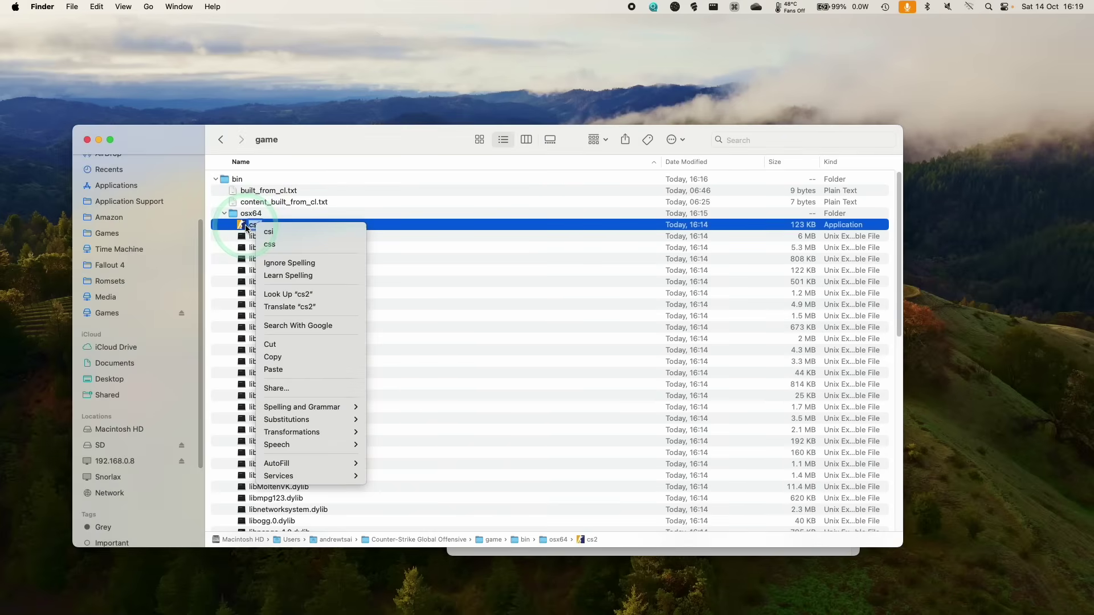
pyautogui.press('Escape')
pyautogui.rightClick(279, 226)
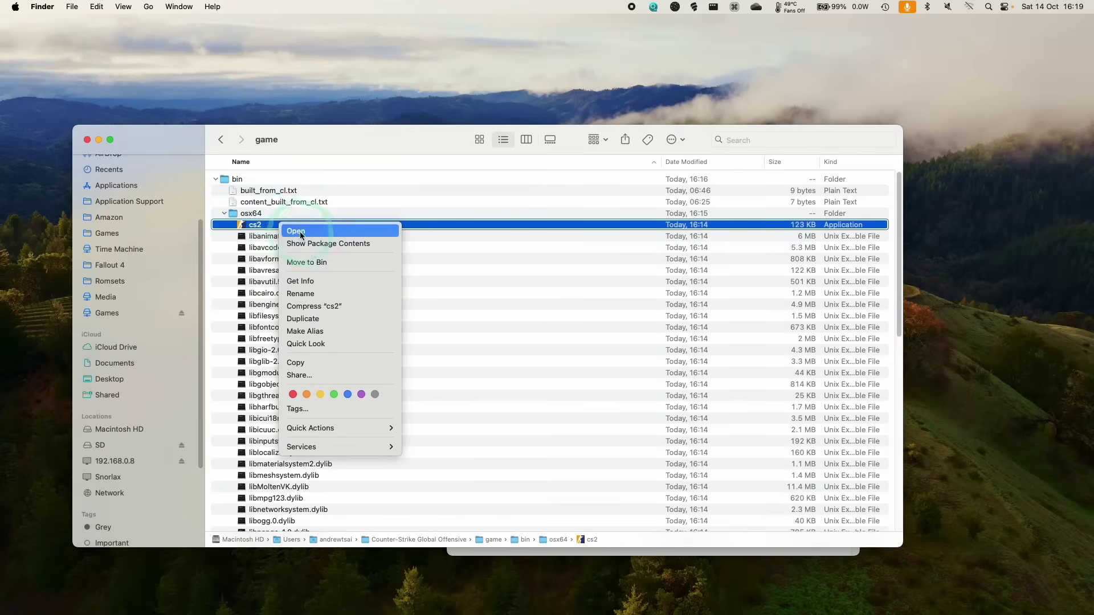
pyautogui.click(317, 244)
pyautogui.click(216, 179)
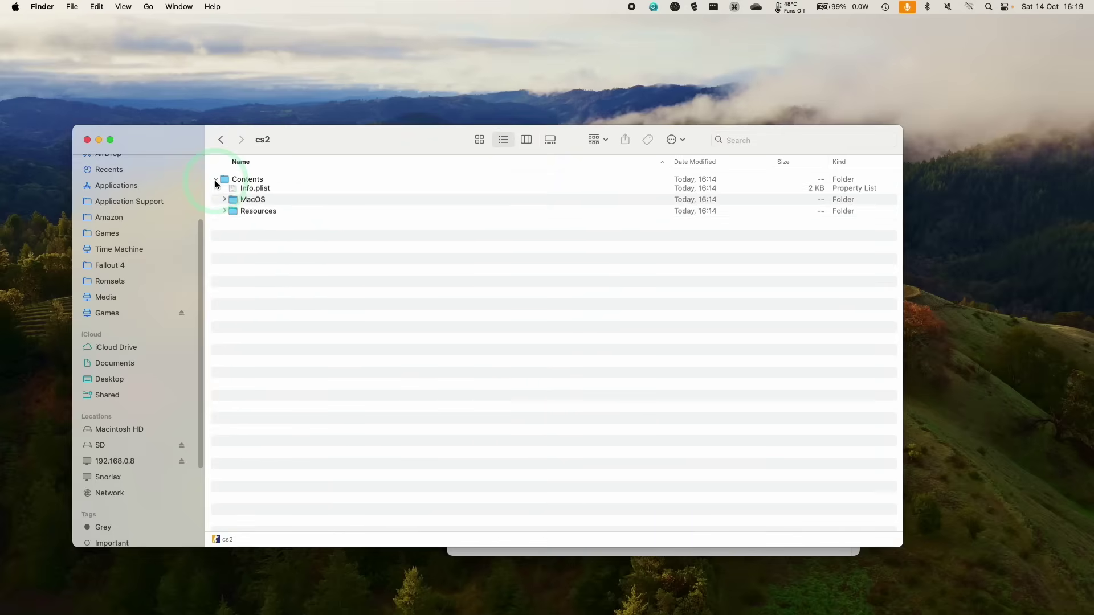
# - Check the path in the Terminal output against the cs2 package and open its MacOS folder
pyautogui.click(654, 553)
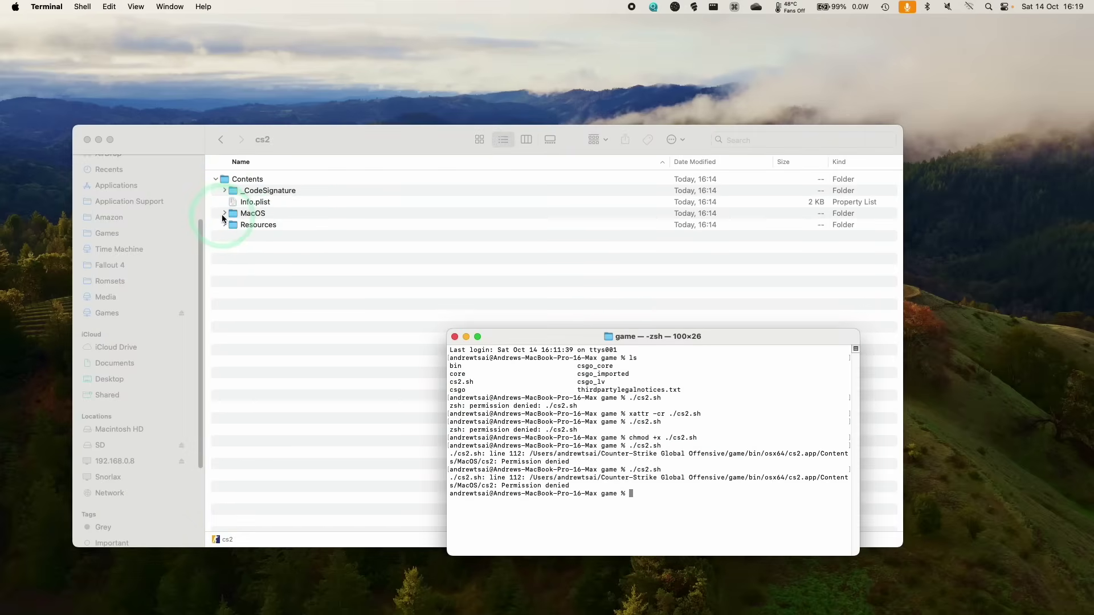
pyautogui.click(224, 213)
pyautogui.click(253, 225)
pyautogui.click(251, 214)
pyautogui.doubleClick(251, 215)
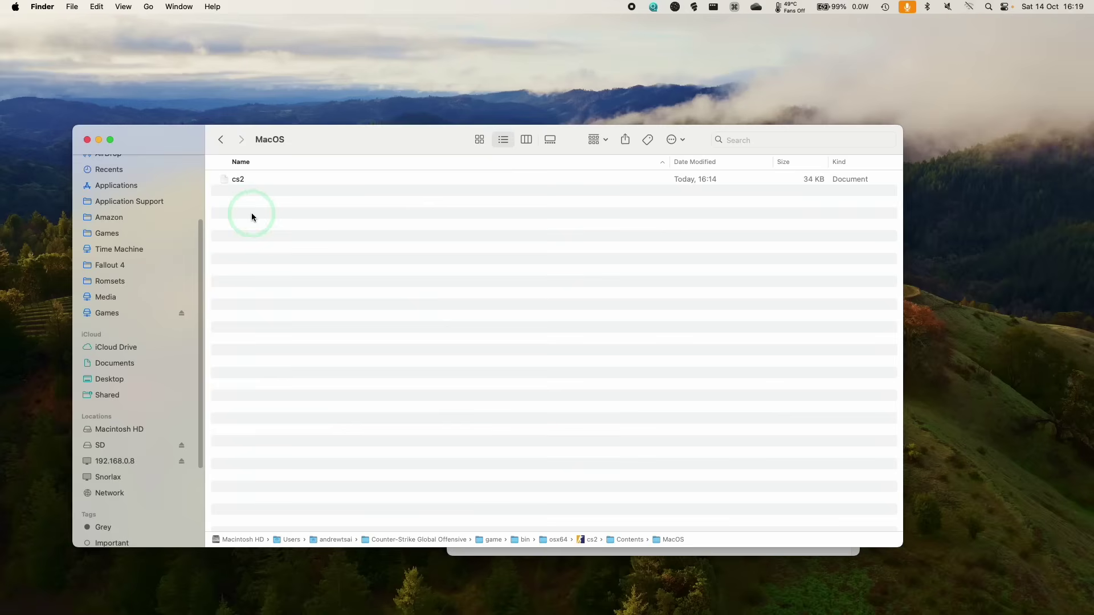
# - Open a Terminal session at the MacOS folder and run xattr -cr ./cs2 and chmod +x ./cs2
pyautogui.rightClick(668, 542)
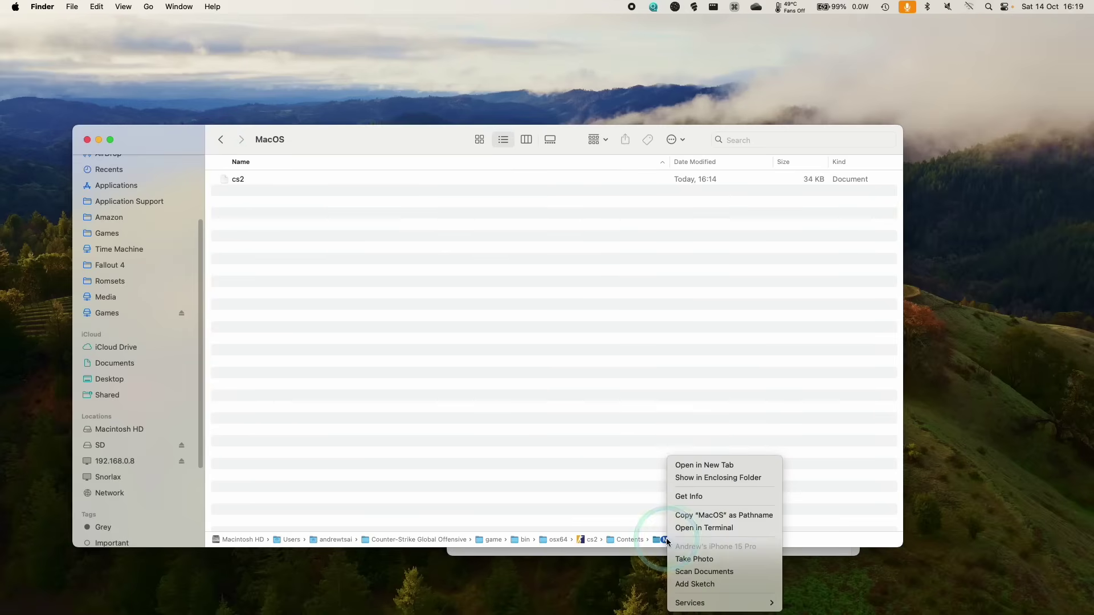
pyautogui.click(703, 525)
pyautogui.click(417, 318)
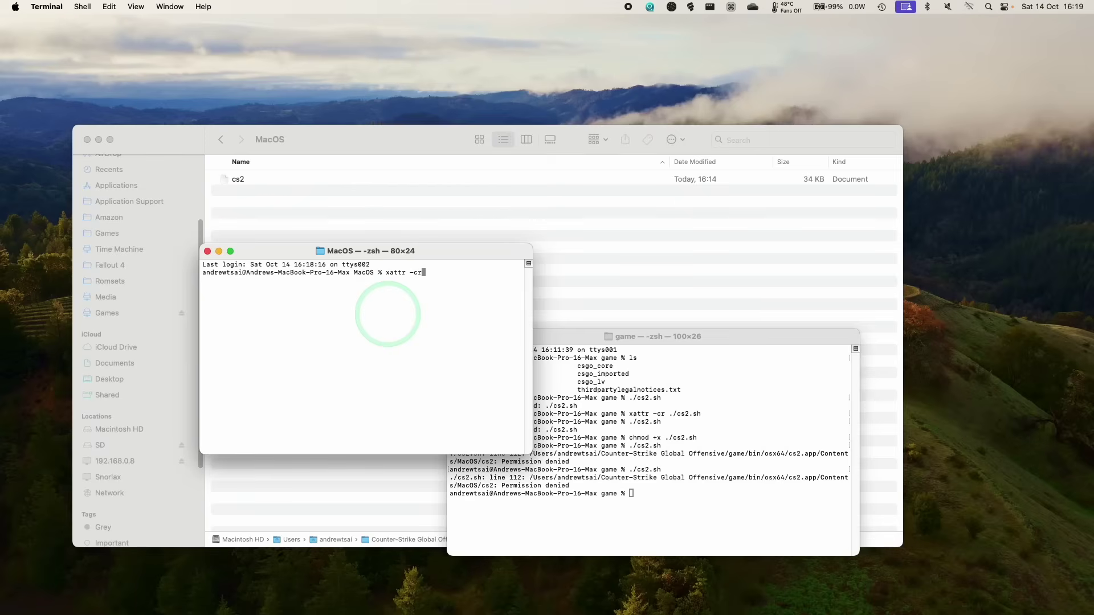
pyautogui.write('chmod')
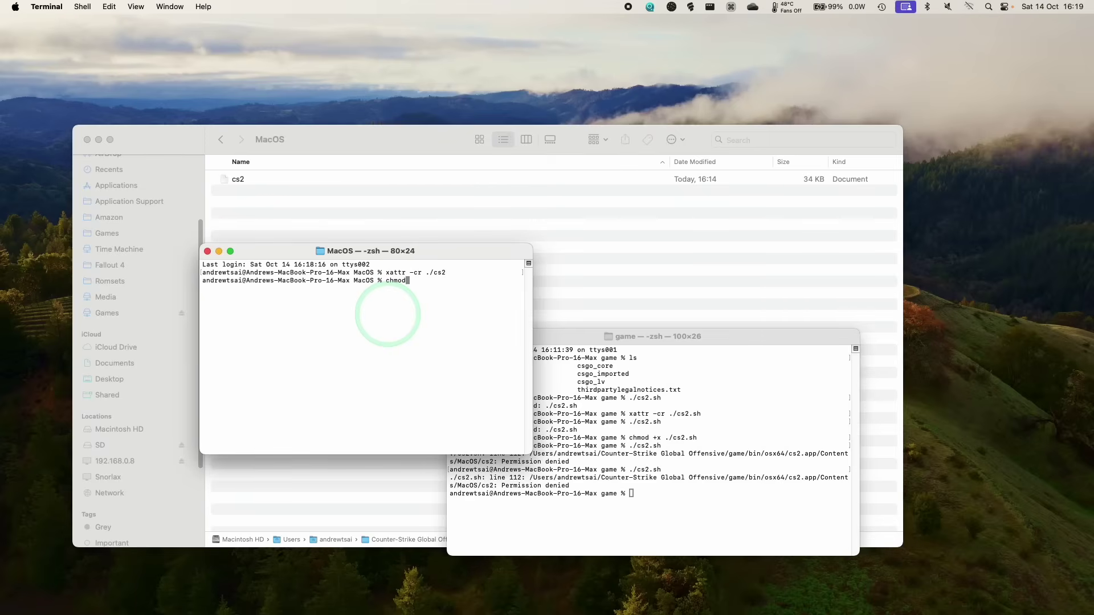
pyautogui.write(' +x ./cs2')
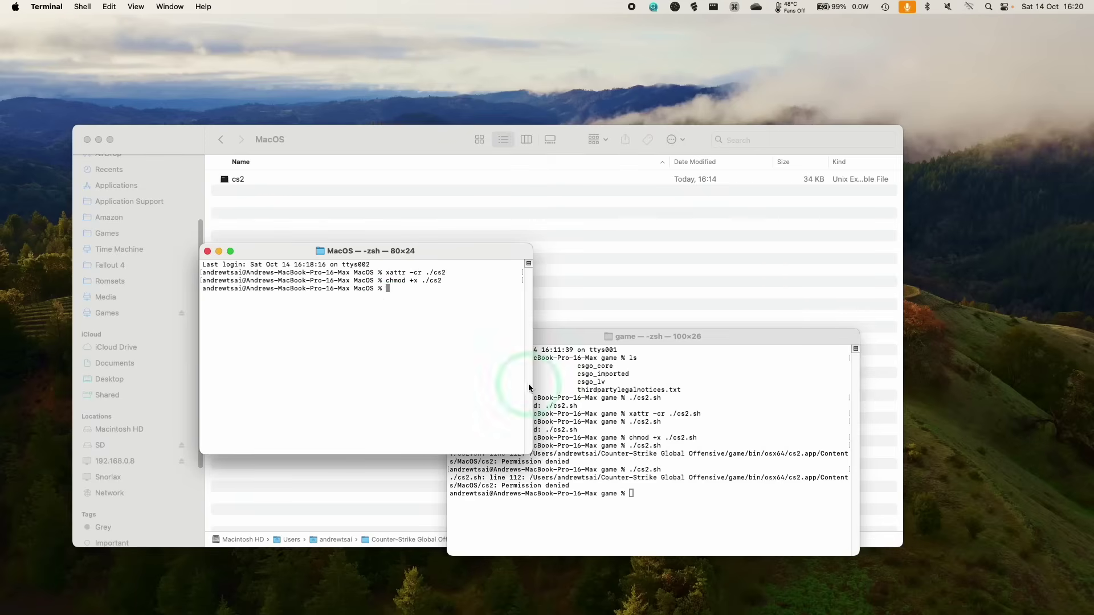
# - Return to the Terminal session for the game folder and run ./cs2.sh again
pyautogui.click(630, 423)
pyautogui.press('Up')
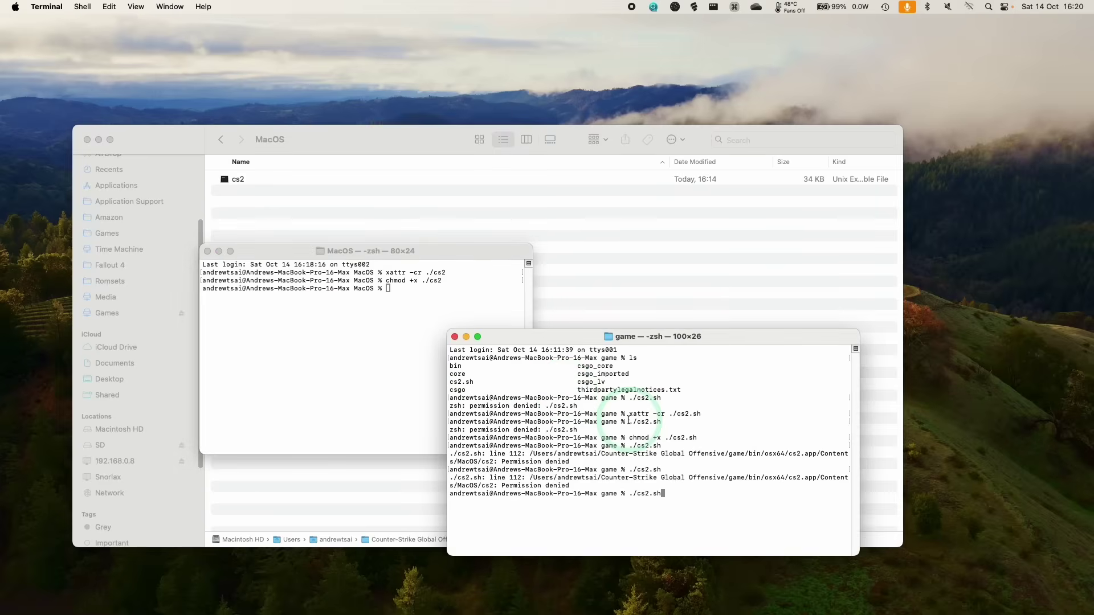
pyautogui.moveTo(629, 420); pyautogui.dragTo(610, 500)
pyautogui.click(609, 501)
pyautogui.click(739, 491)
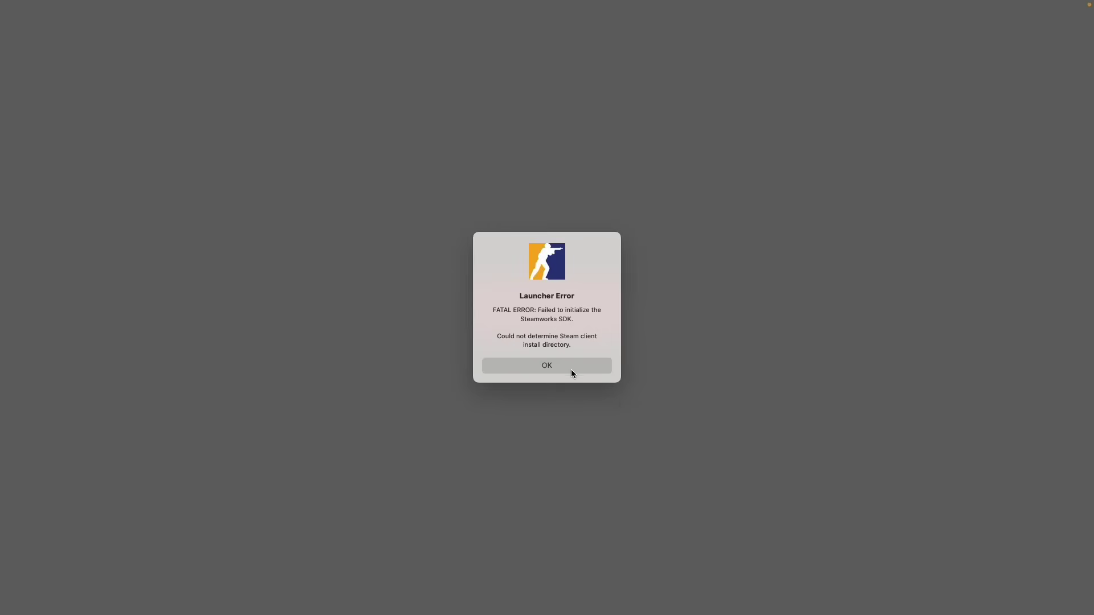
pyautogui.click(571, 369)
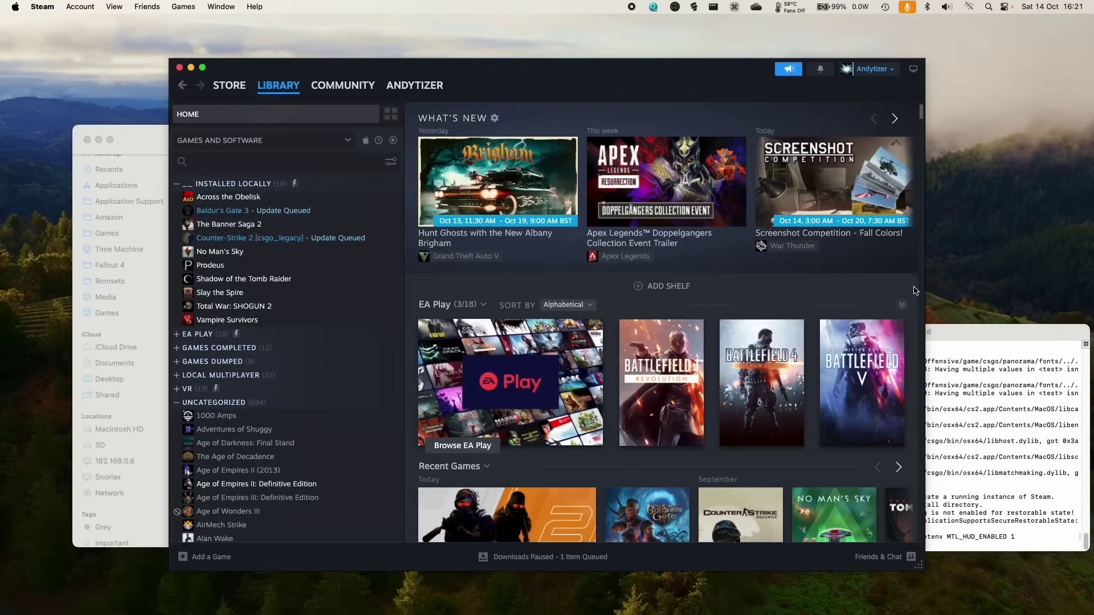
# - Reposition the Steam library and game Terminal windows, and run ./cs2.sh while Steam is open
pyautogui.moveTo(408, 89)
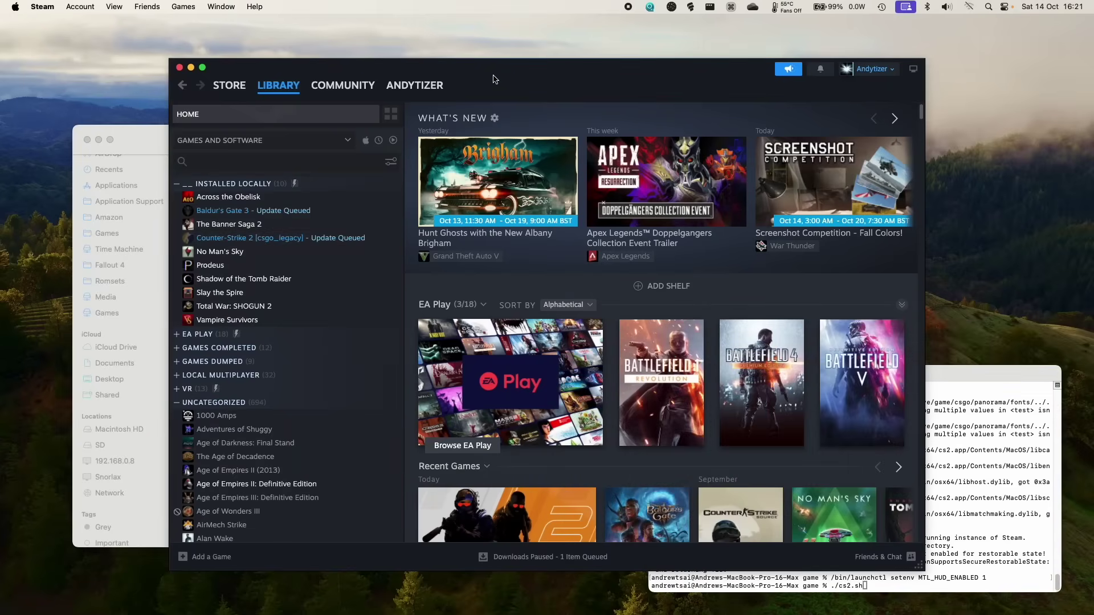
pyautogui.moveTo(488, 78); pyautogui.dragTo(434, 81)
pyautogui.click(874, 376)
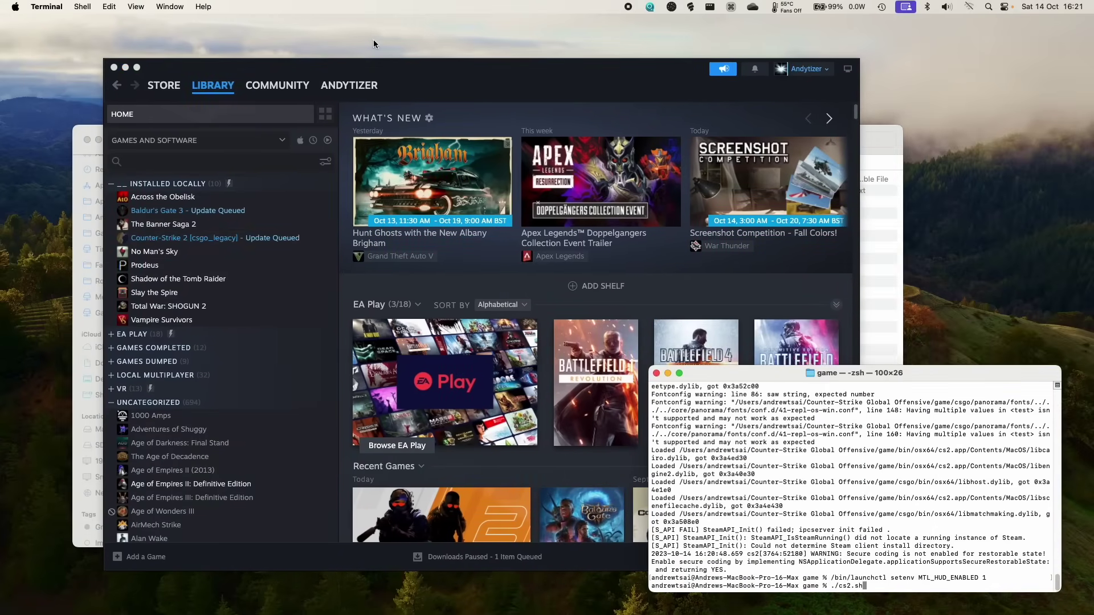
pyautogui.click(417, 87)
pyautogui.click(910, 372)
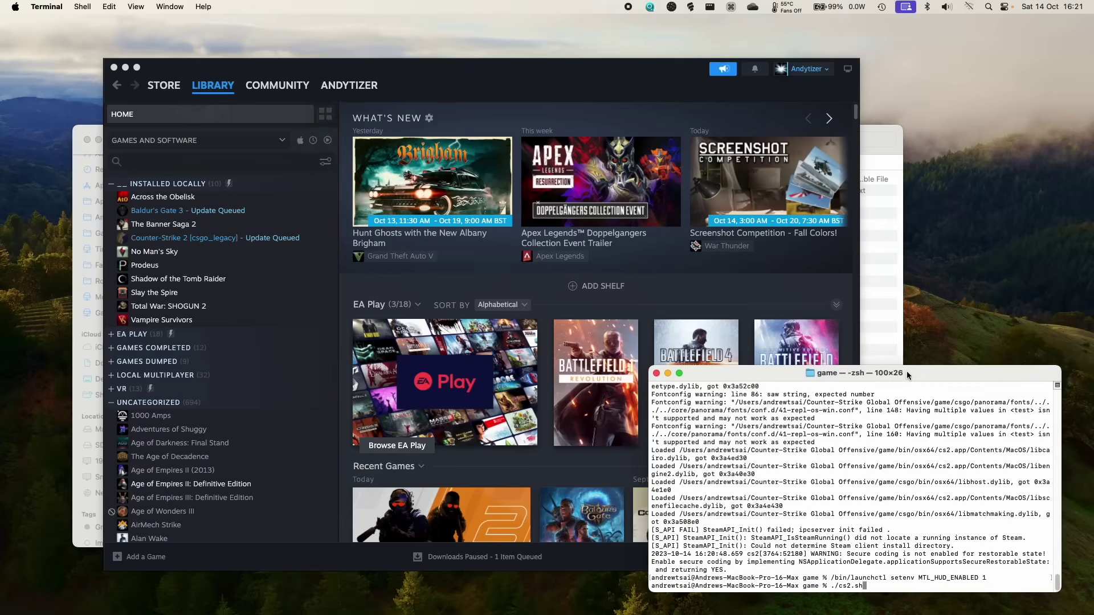
pyautogui.moveTo(910, 372); pyautogui.dragTo(771, 314)
pyautogui.press('Return')
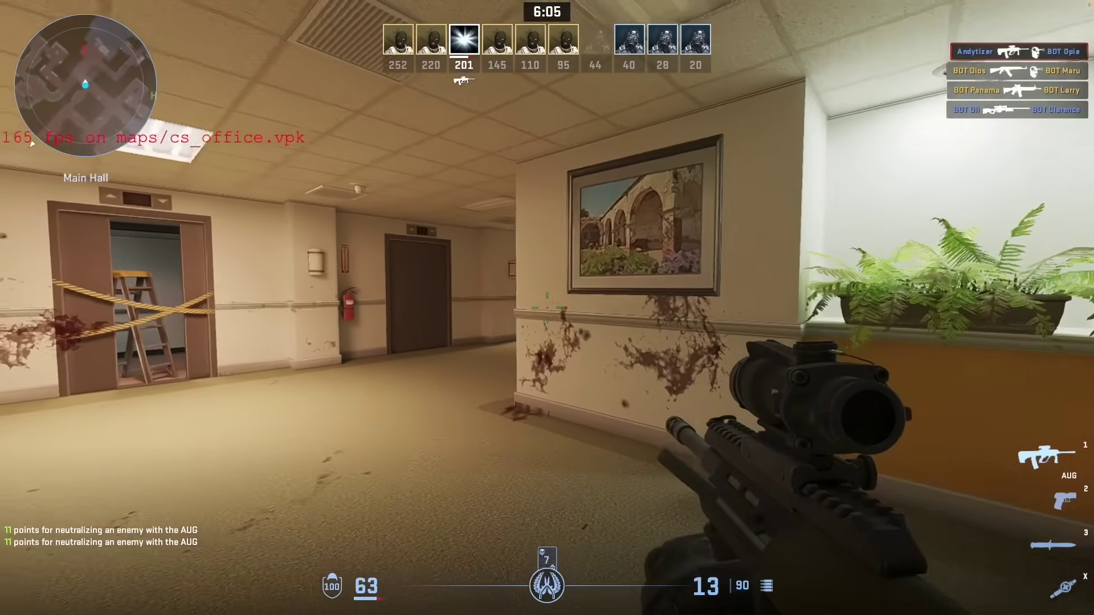
# - Playtest the cs_office match by scoping and firing the AUG at enemy bots, and equip the Medi-Shot
pyautogui.rightClick(547, 308)
pyautogui.click(547, 307)
pyautogui.click(547, 307)
pyautogui.rightClick(547, 308)
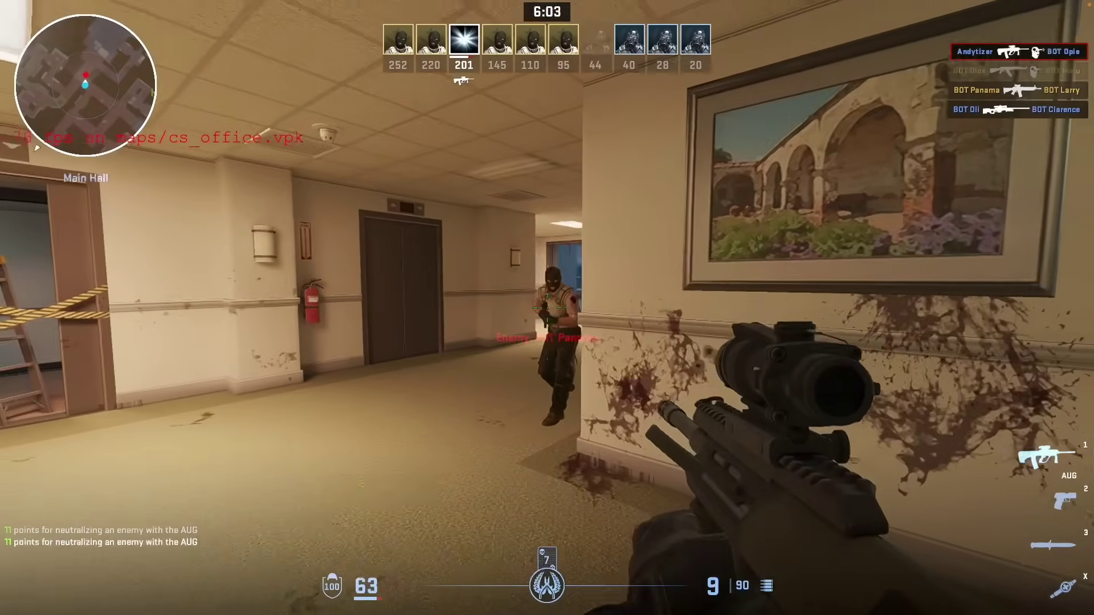
pyautogui.click(547, 308)
pyautogui.click(547, 308)
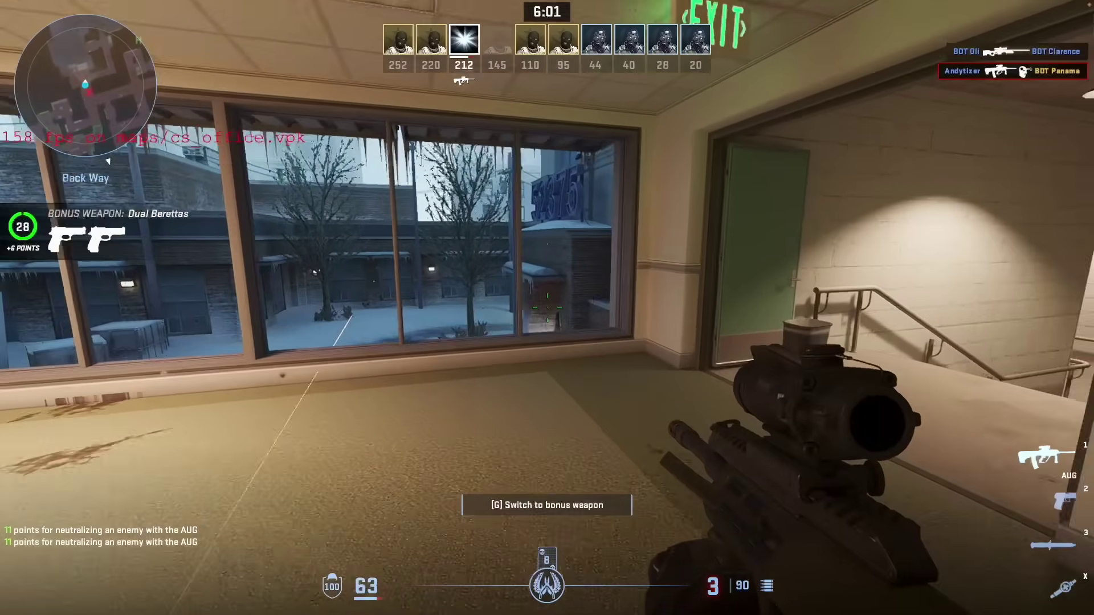
pyautogui.press('x')
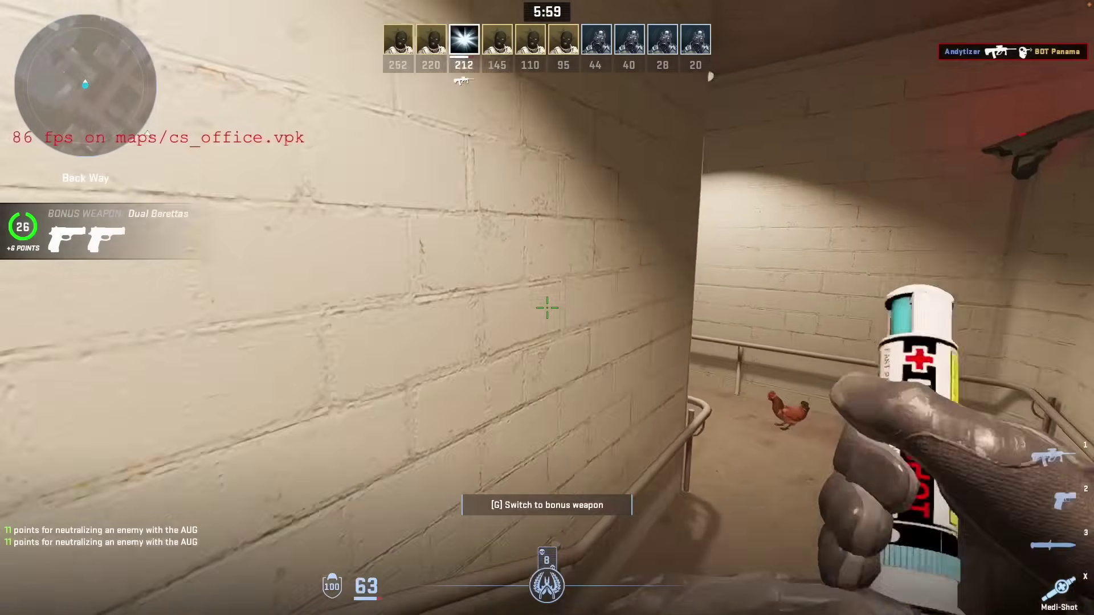